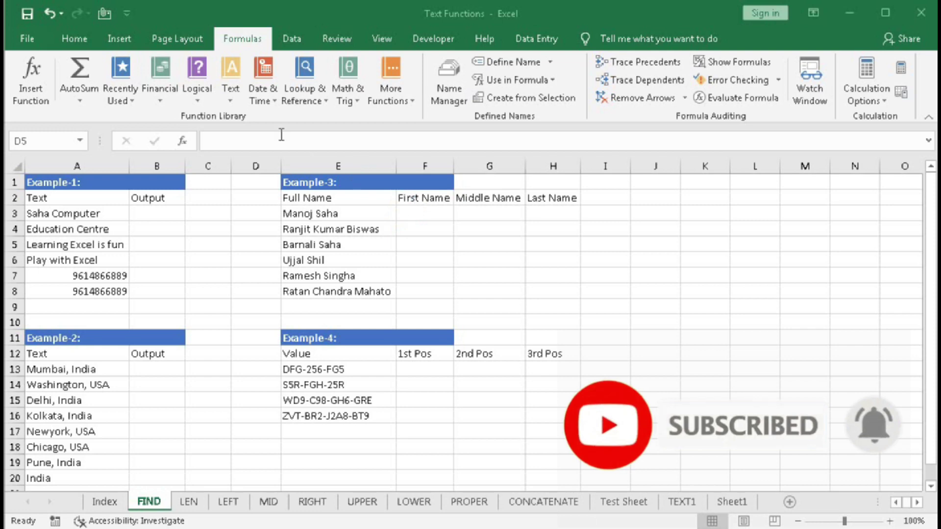
Set up a FIND function in cell D5 that looks for "C" within the text in A3
left_click(231, 101)
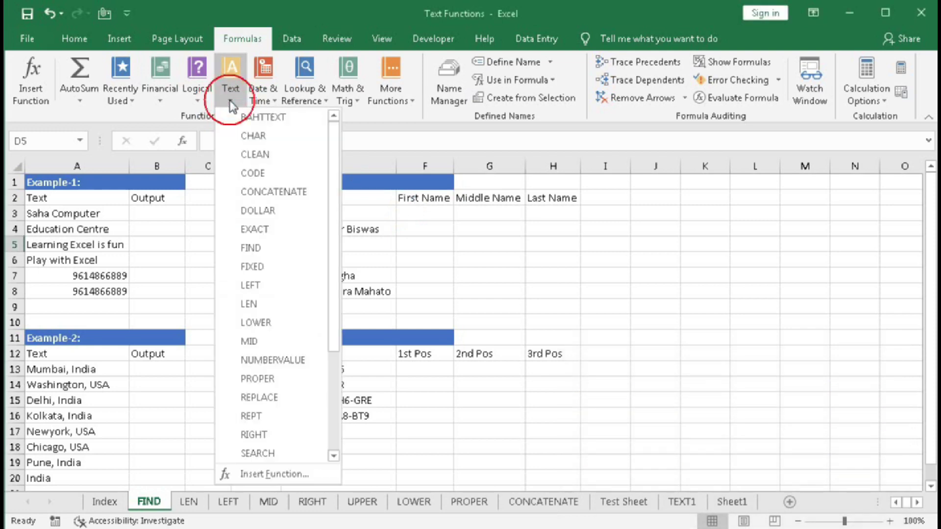
left_click(253, 248)
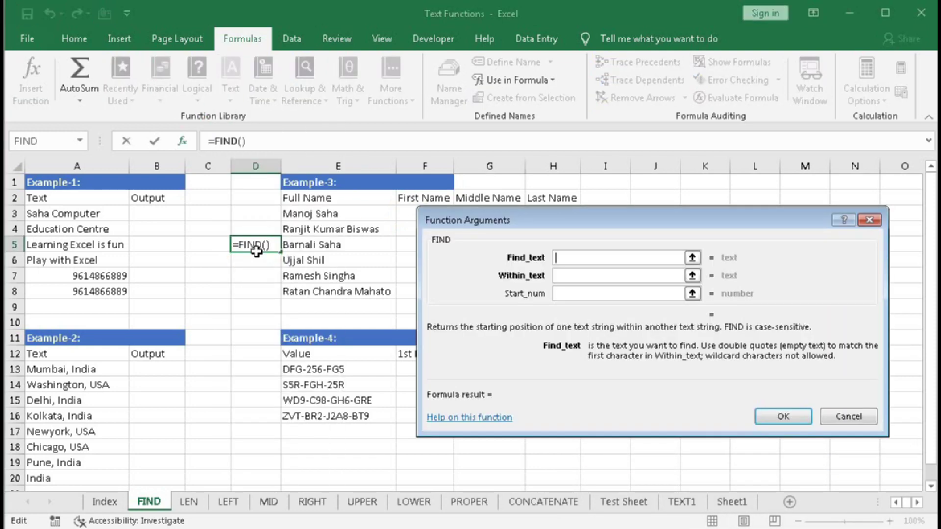
left_click_drag(610, 221, 570, 217)
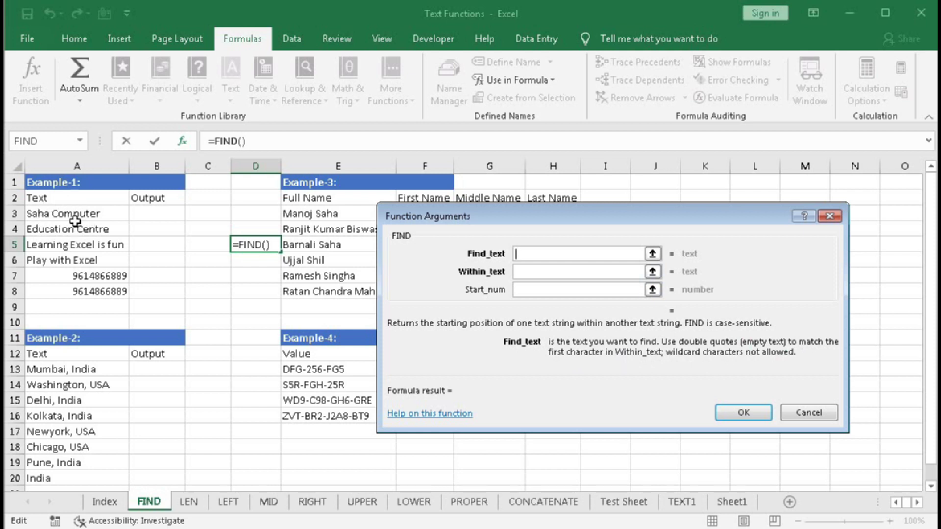
left_click(529, 253)
type("\"C\"")
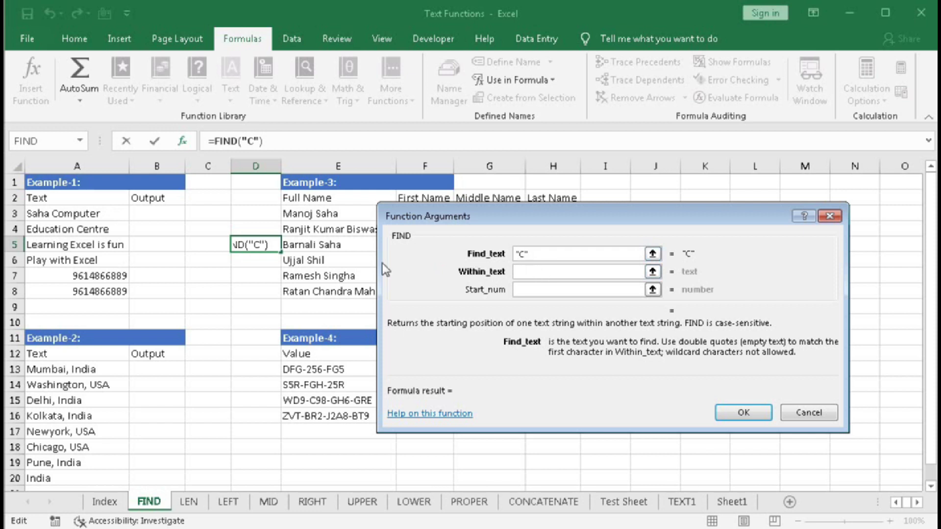
left_click(554, 273)
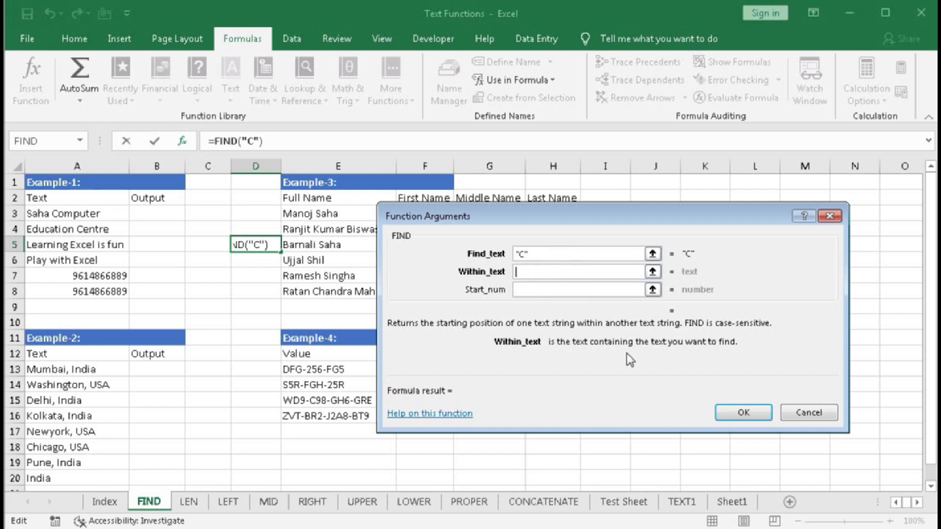
left_click(59, 214)
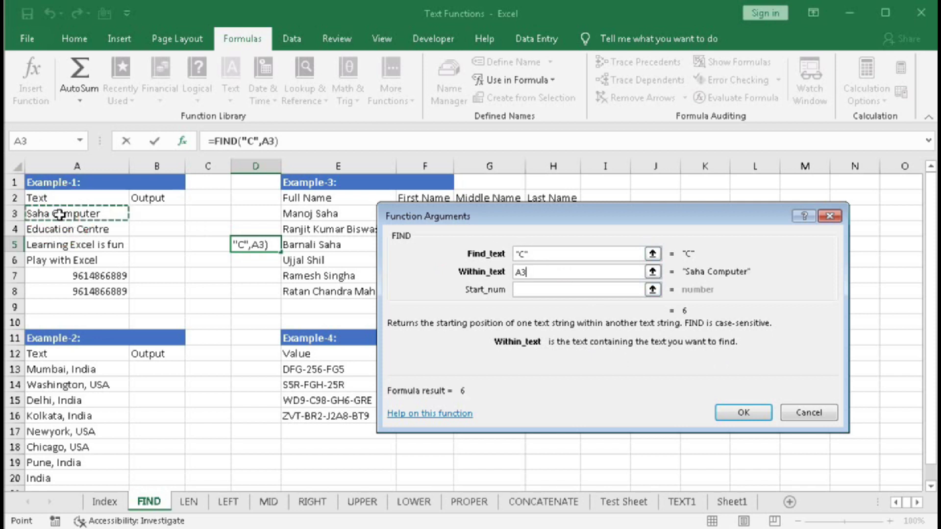
type(",")
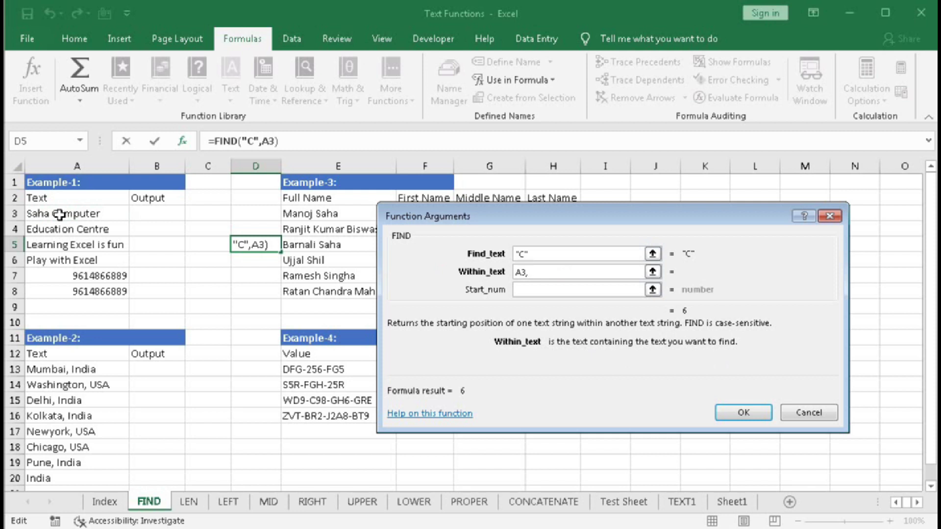
key("BackSpace")
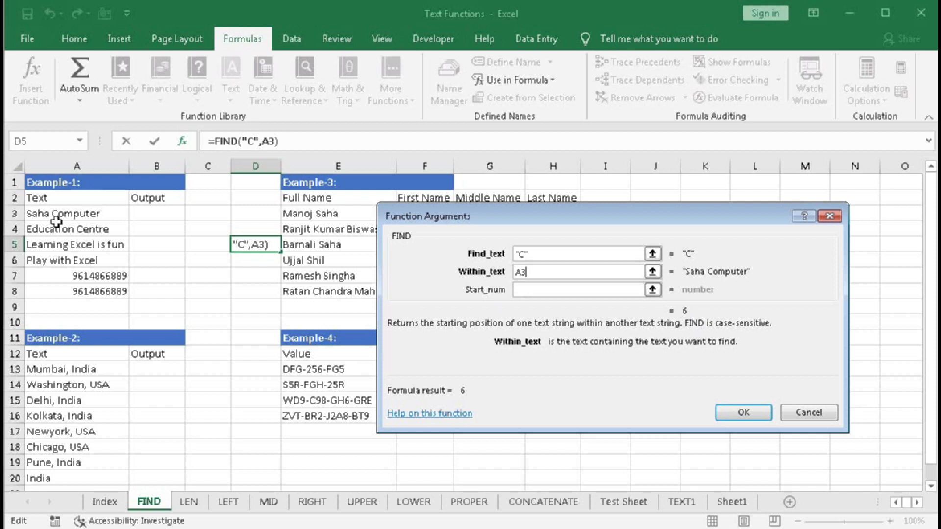
Change the FIND arguments to look for lowercase "c" within the text in A4
left_click(524, 254)
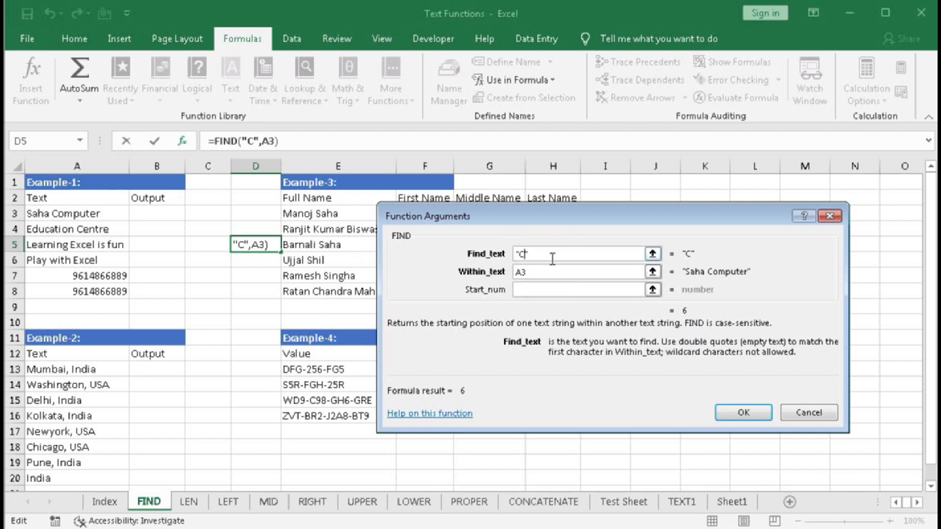
key("BackSpace")
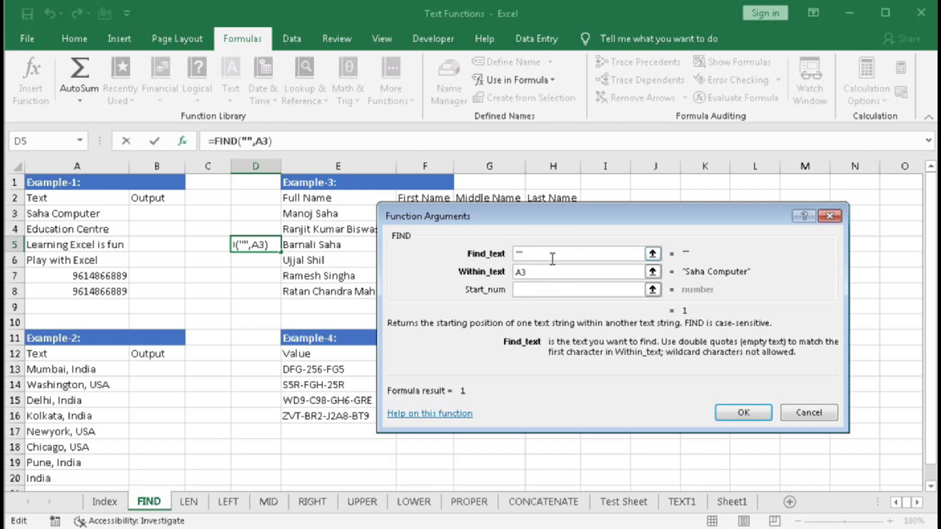
type("c")
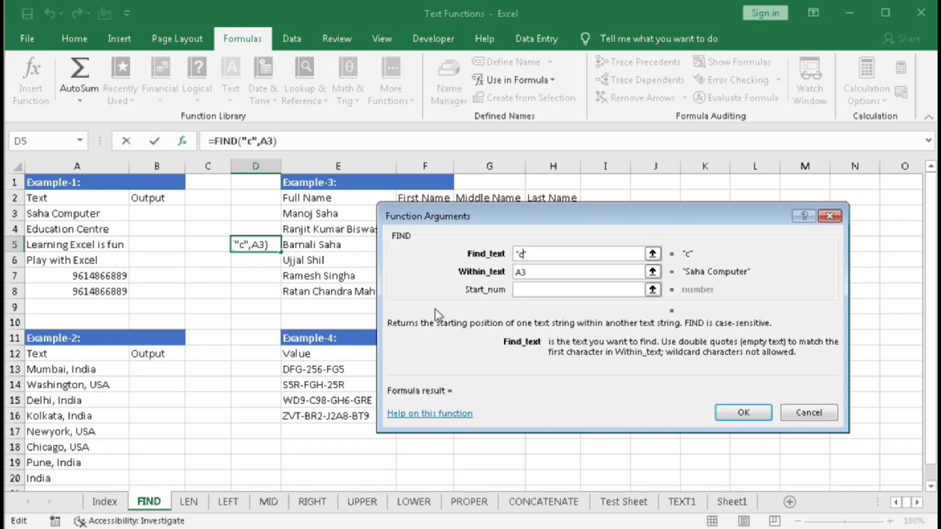
left_click(539, 272)
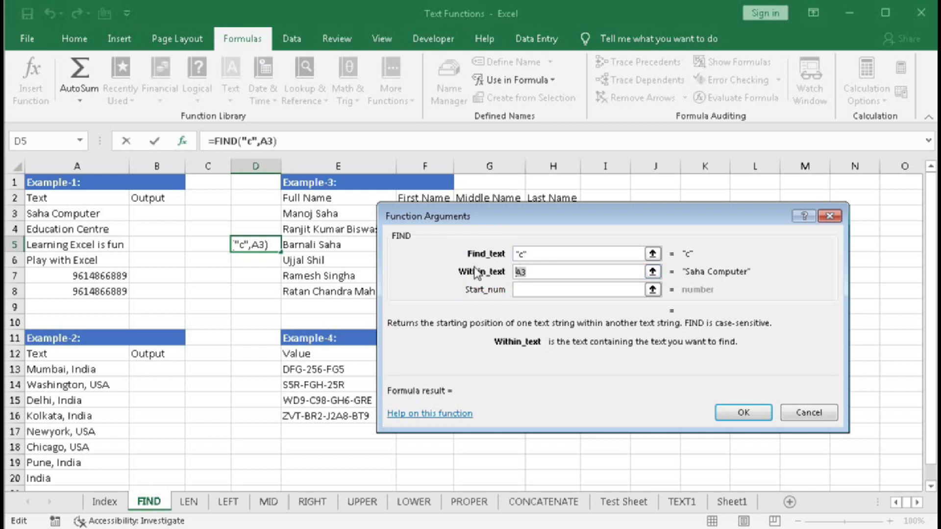
left_click(79, 230)
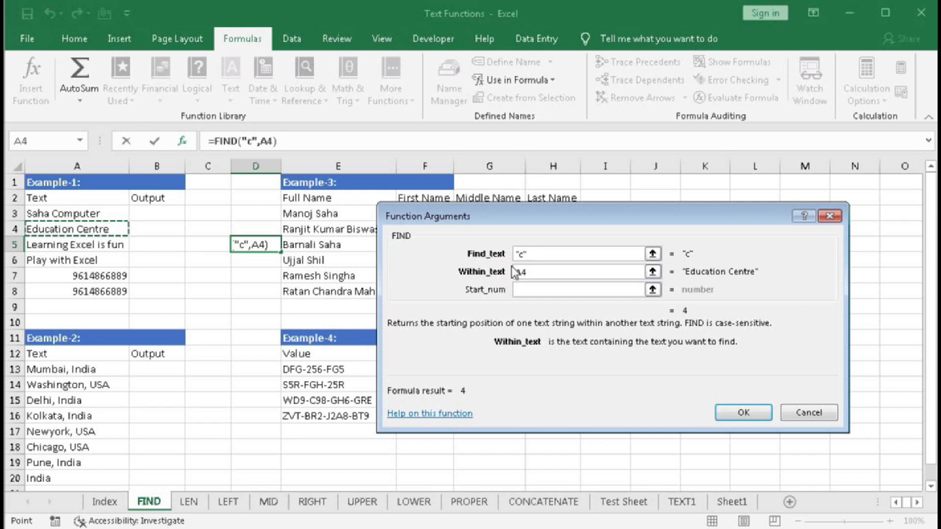
Set the FIND search text to uppercase "C" and the start number to 12
left_click(537, 254)
key("Left")
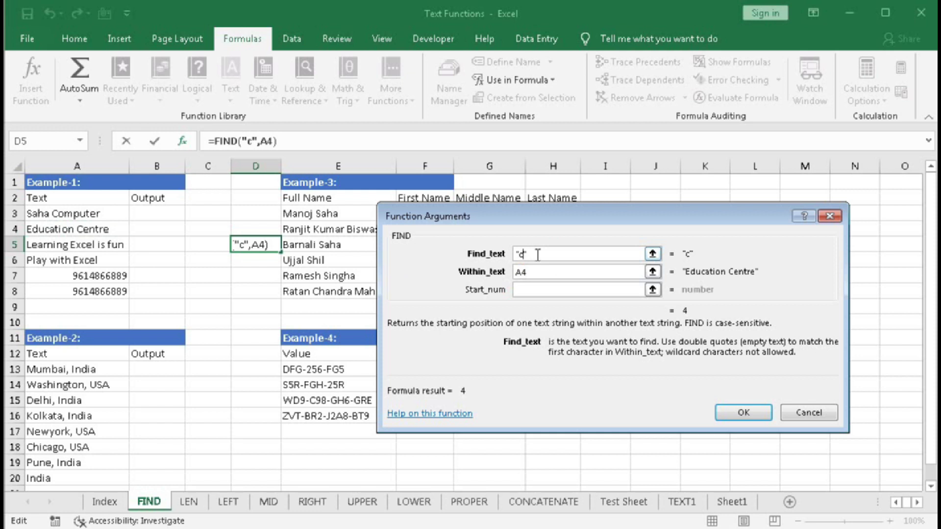
key("BackSpace")
type("C")
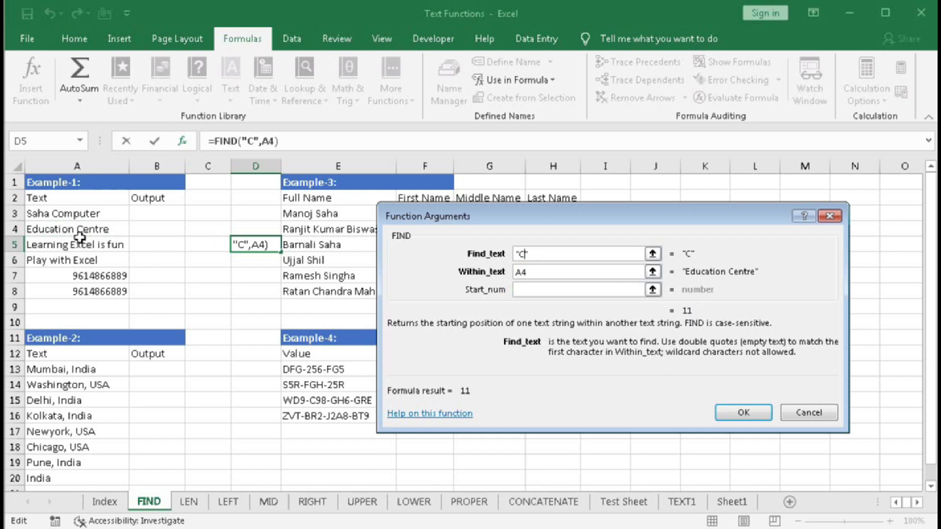
left_click(521, 291)
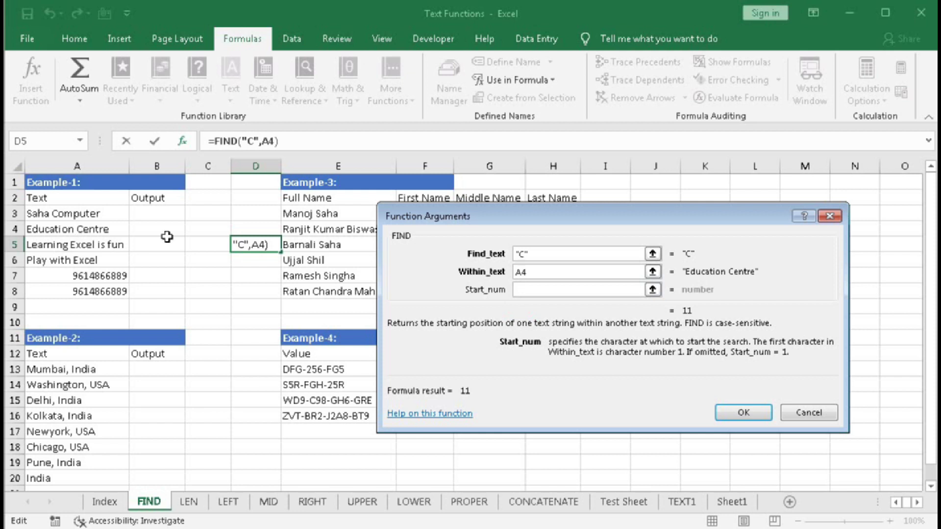
type("12")
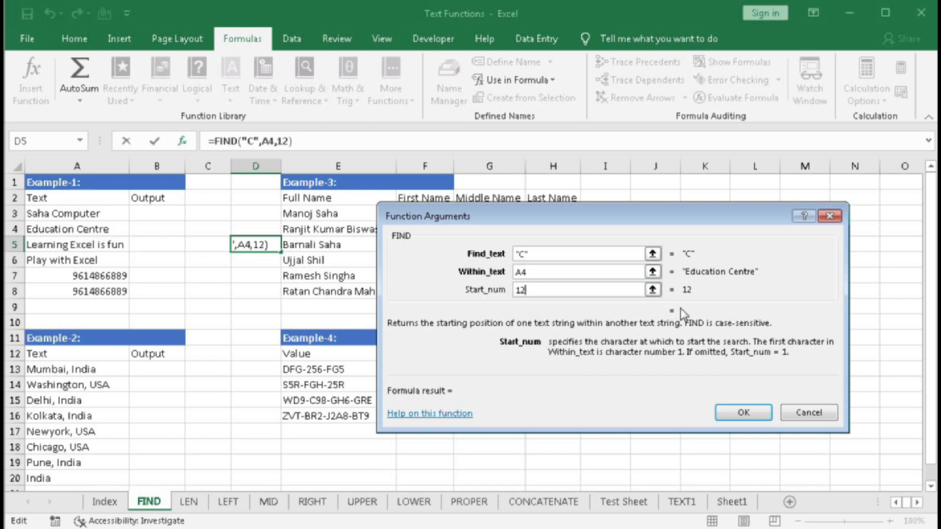
Set the FIND search text to "e" and the start number to 13
left_click(523, 256)
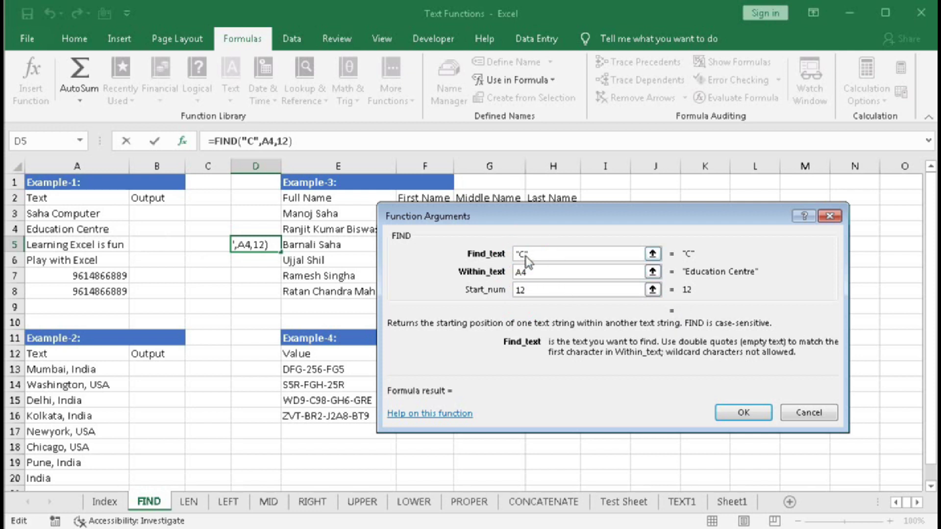
key("BackSpace")
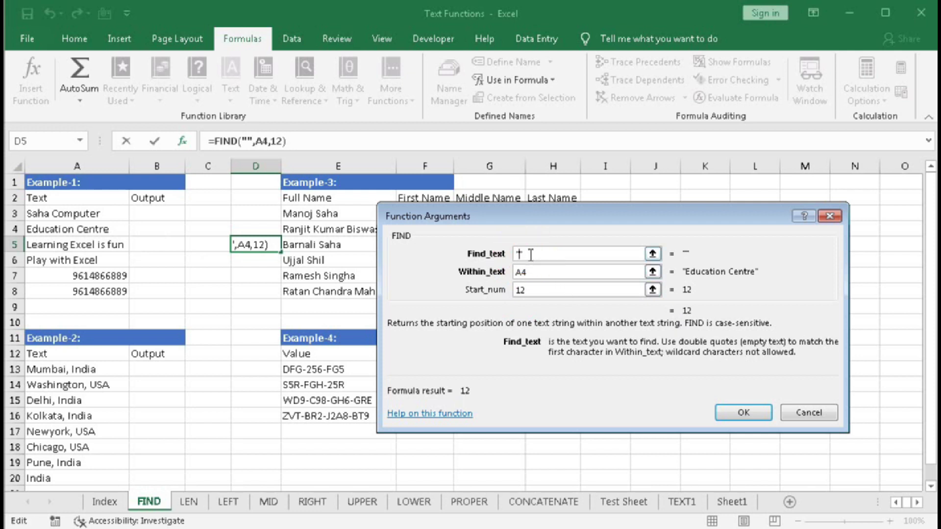
type("e")
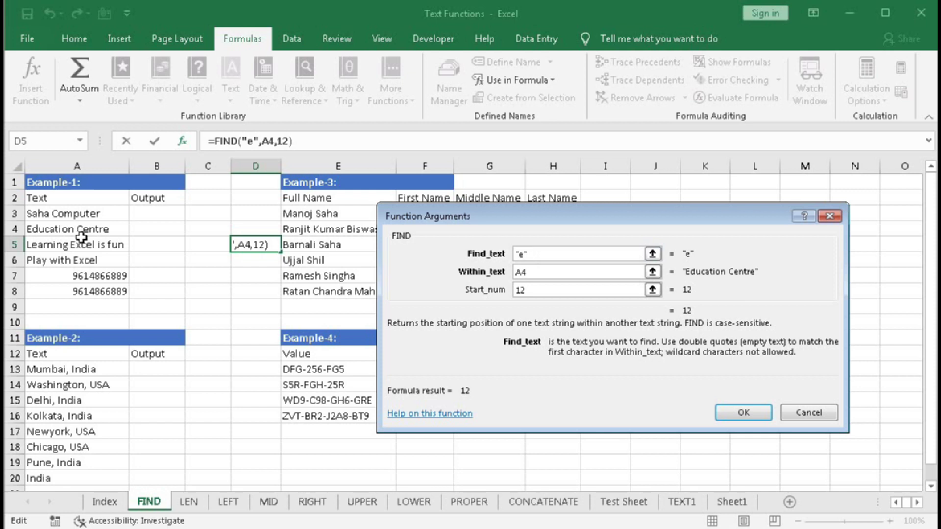
left_click(529, 290)
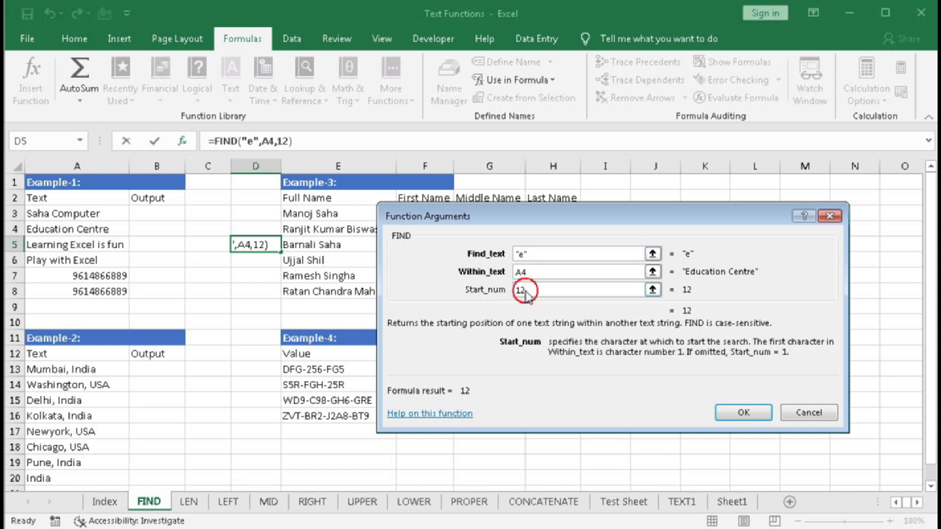
key("BackSpace")
type("3")
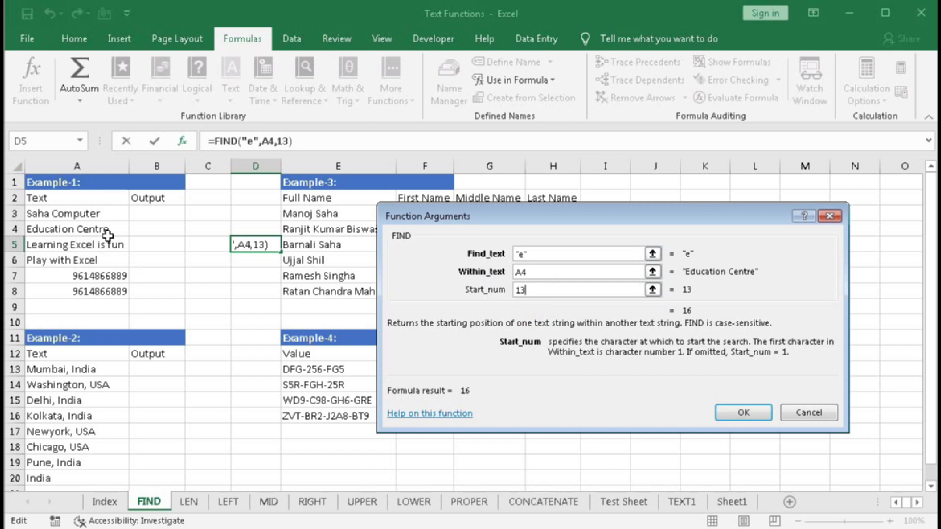
Clear the start number, try the wildcard search text "C*n", and cancel the FIND function
double_click(518, 289)
key("BackSpace")
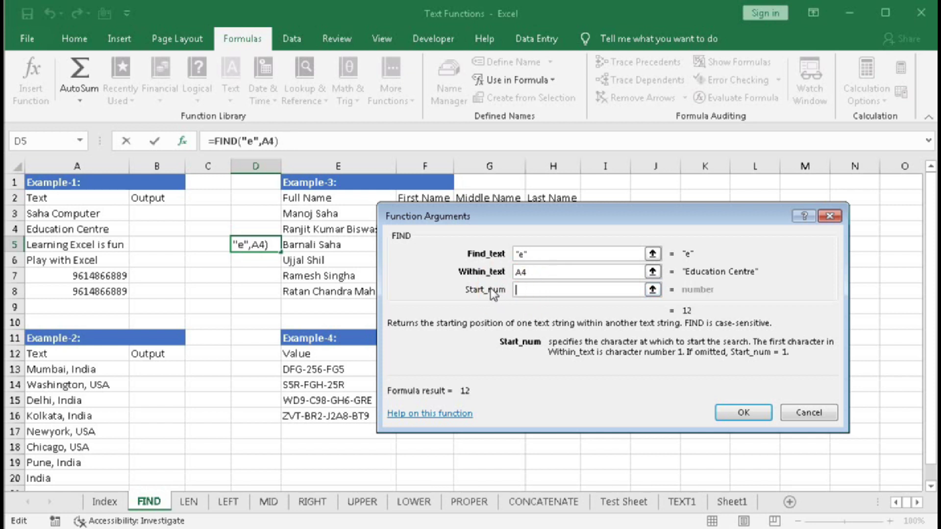
left_click(521, 255)
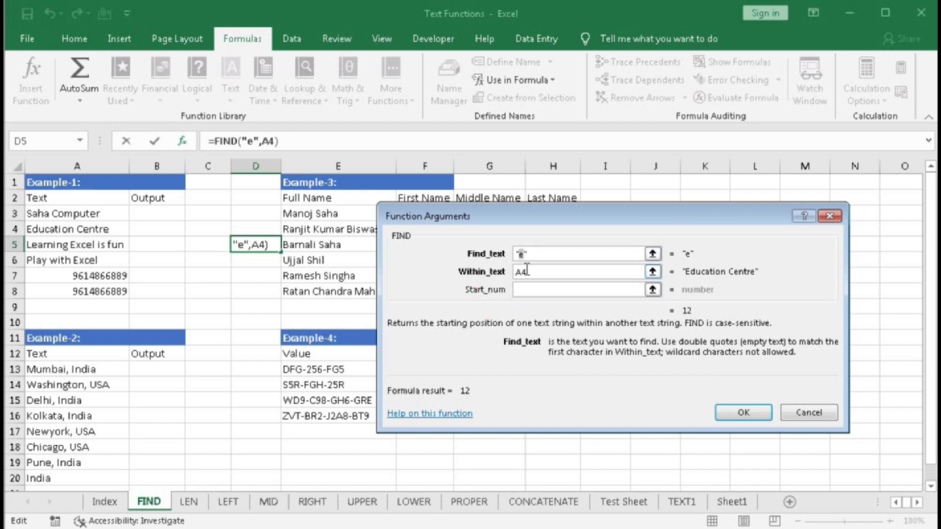
type("C*")
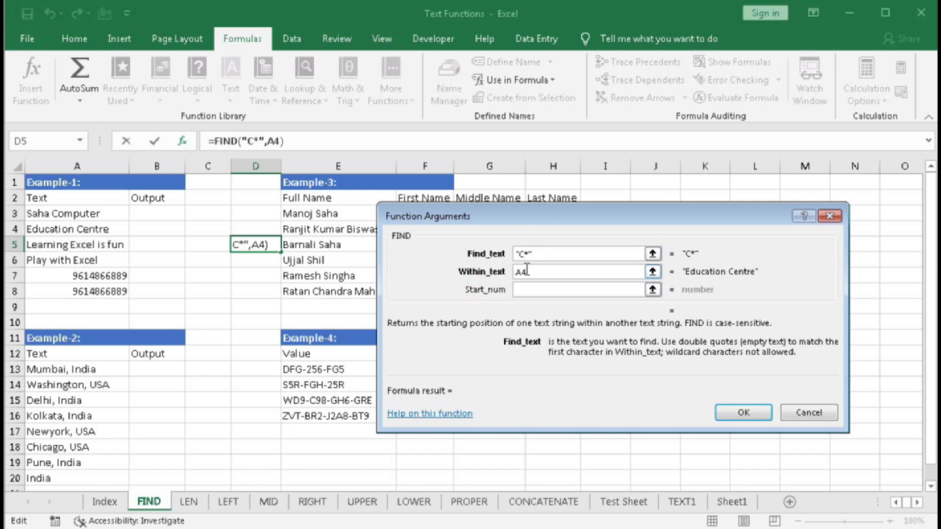
type("n")
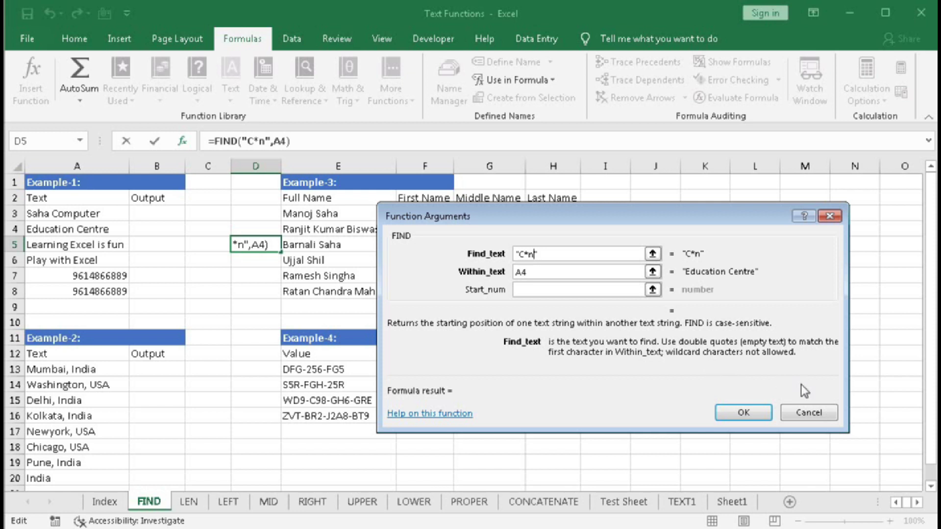
left_click(804, 413)
Enter the formula =FIND("C",A3) in cell B3 and reselect the cell to review it
left_click(164, 216)
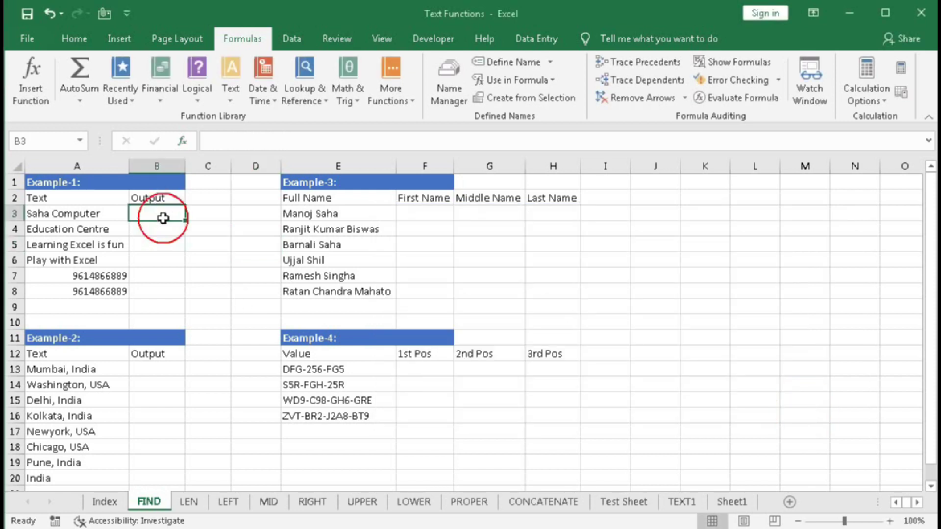
type("=FIND(")
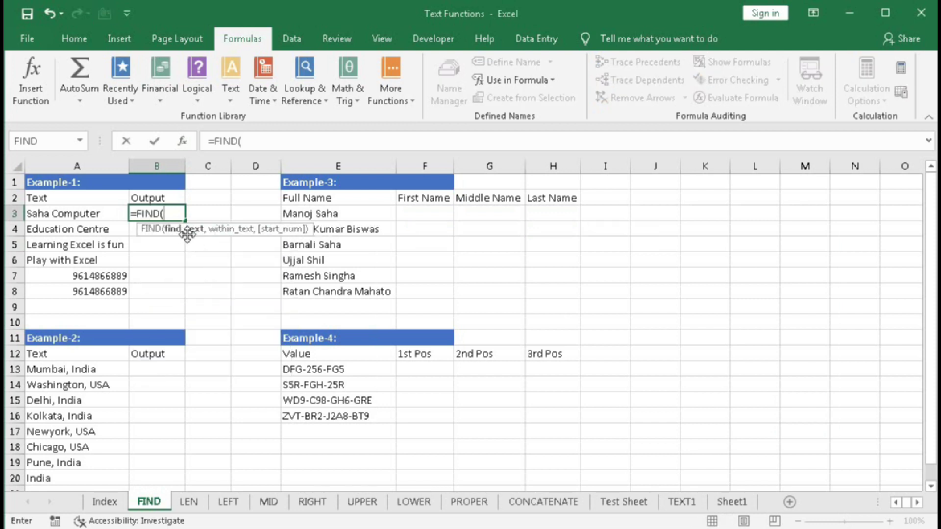
type("\"C\",")
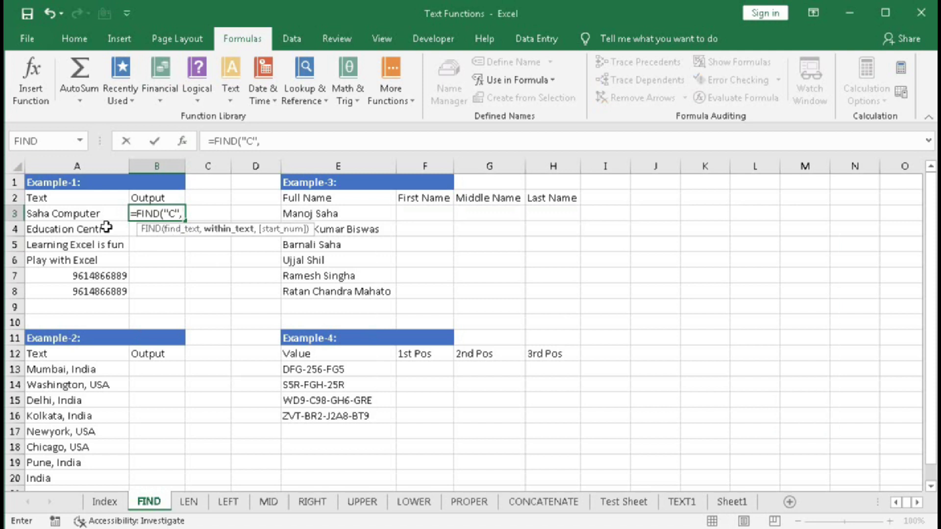
left_click(90, 214)
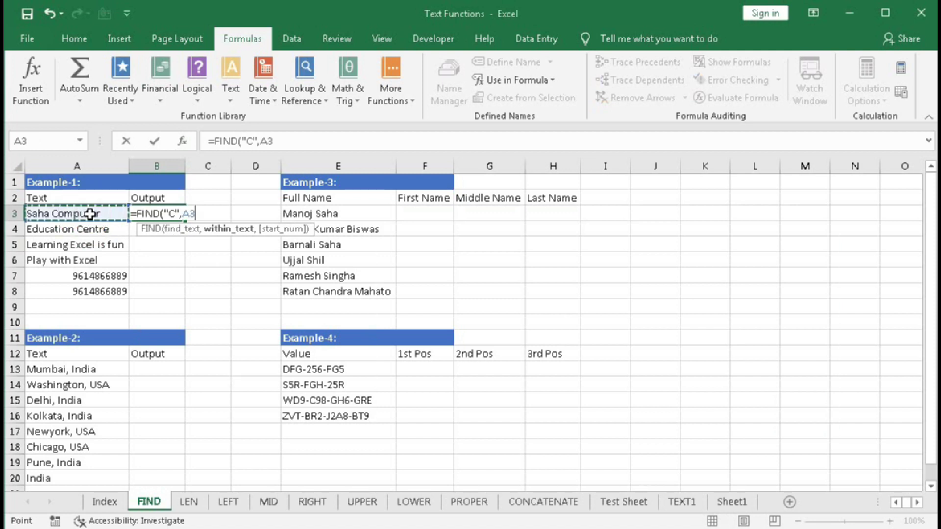
type(")")
key("Return")
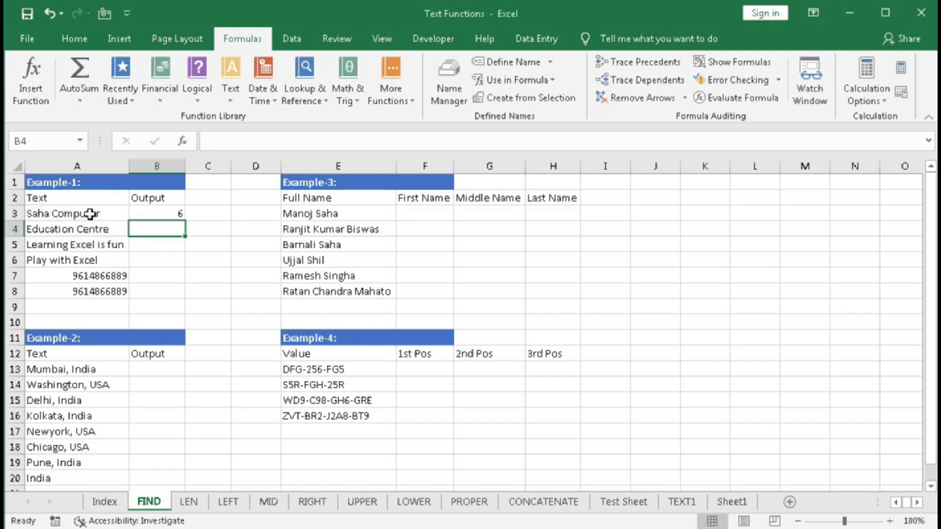
left_click(161, 213)
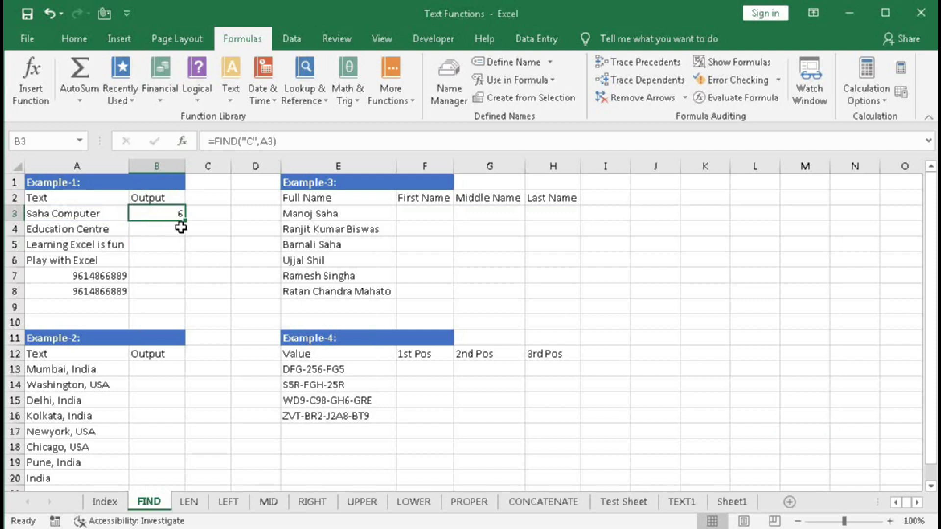
Enter the formula =FIND("C",A3,7) in cell C3 and reselect the cell to review it
left_click(203, 215)
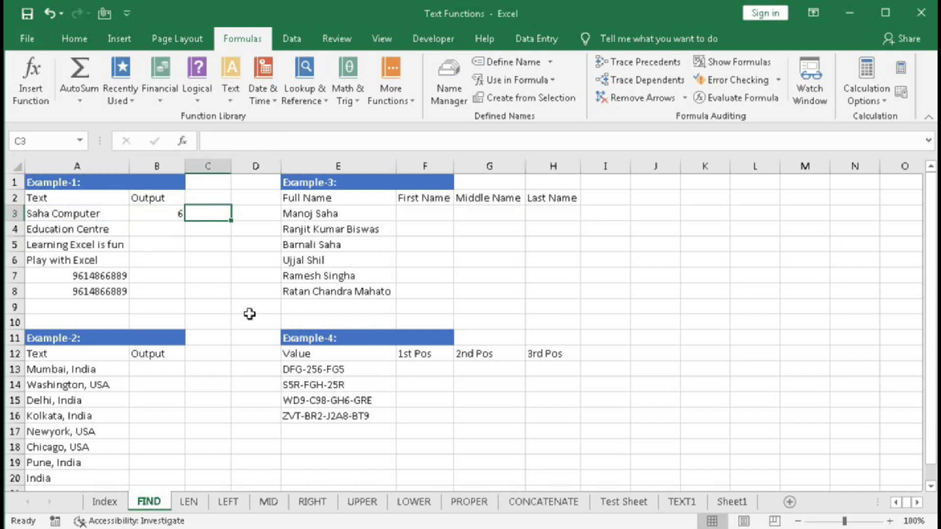
type("=")
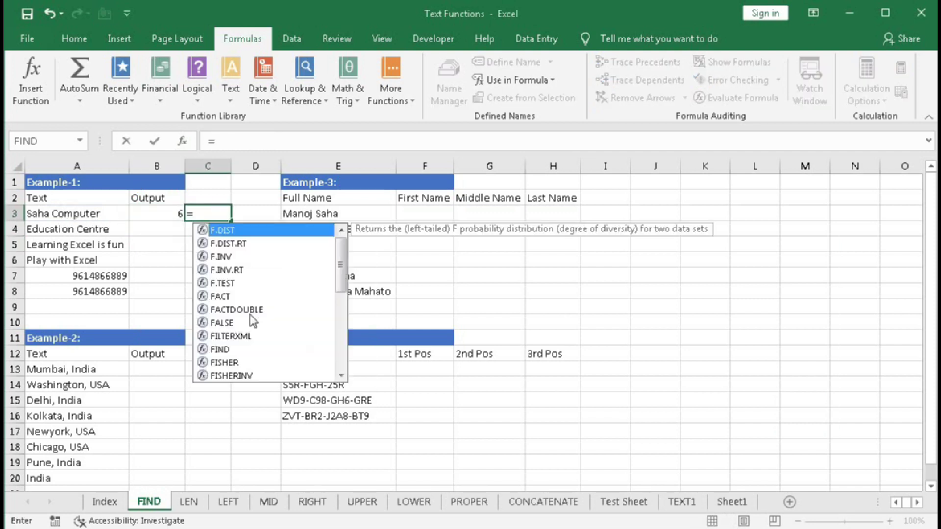
type("fin")
key("Tab")
type("\"")
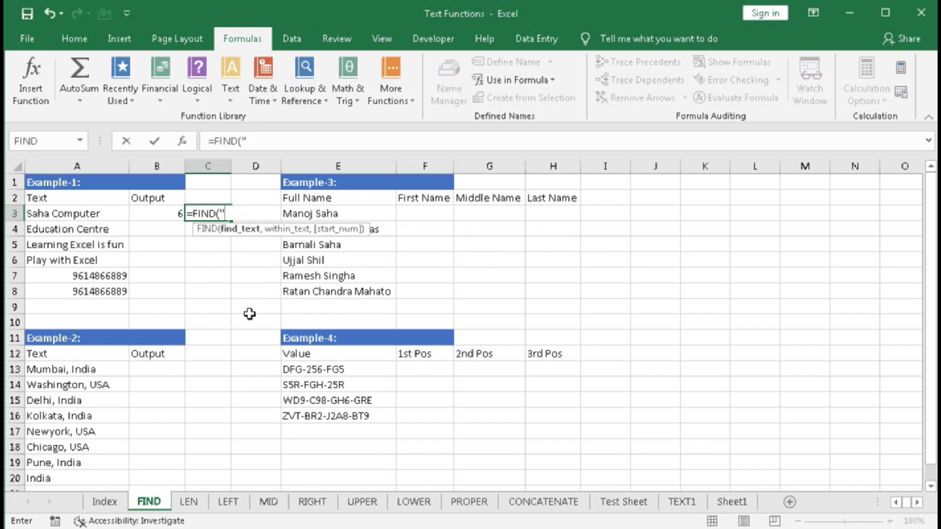
type("C\",")
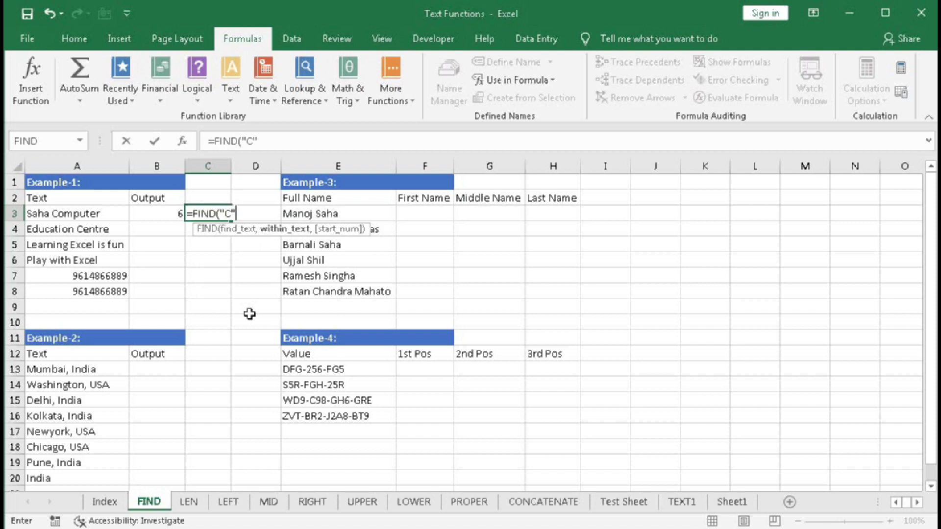
left_click(89, 214)
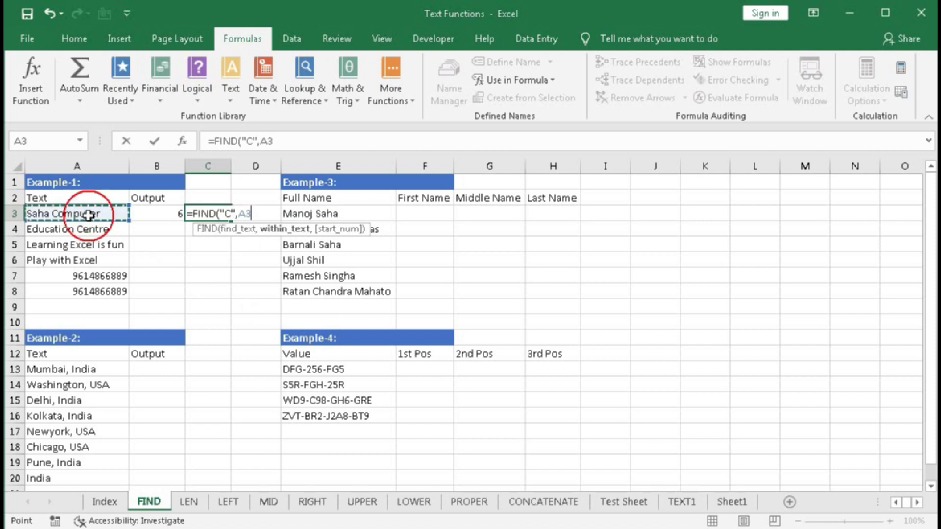
type(",")
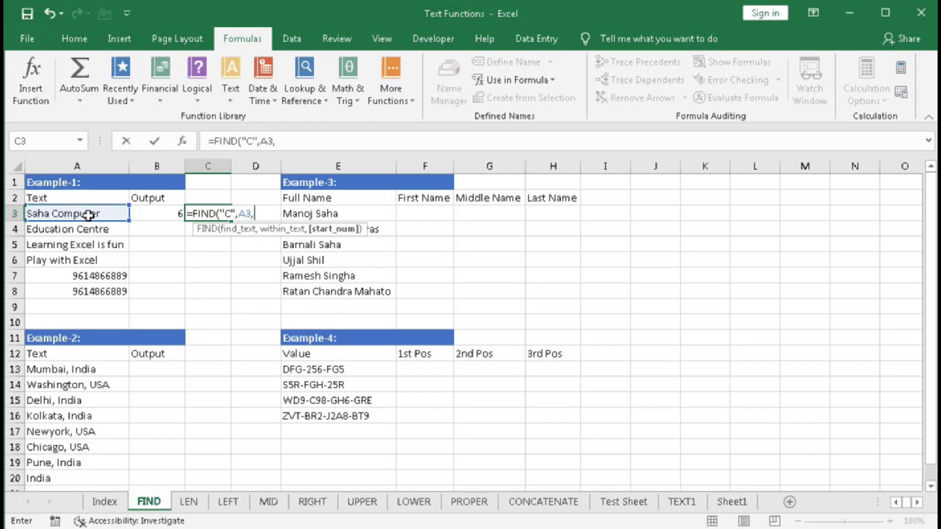
type("7")
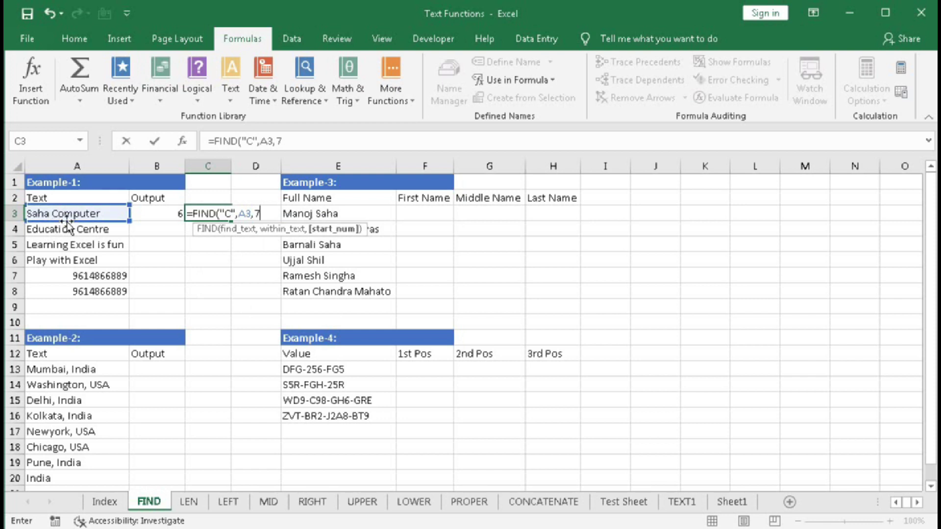
type(")")
key("Return")
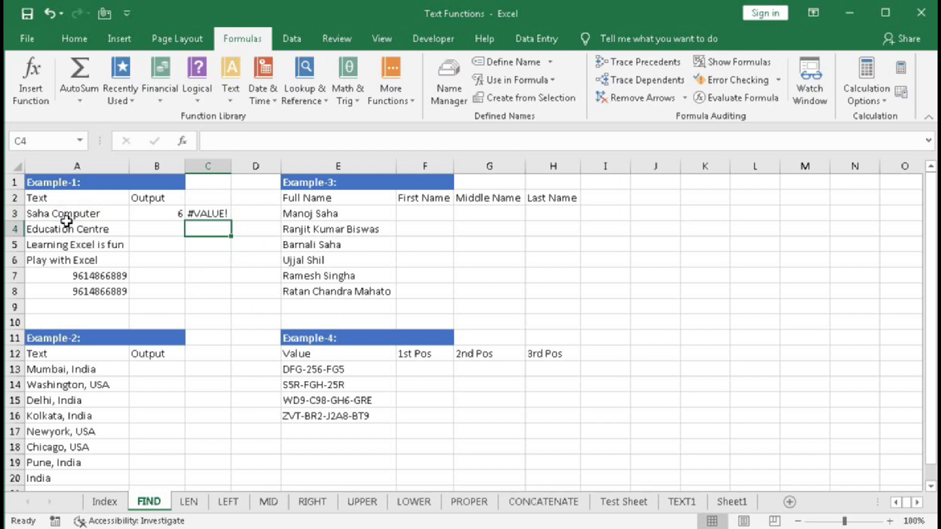
left_click(197, 215)
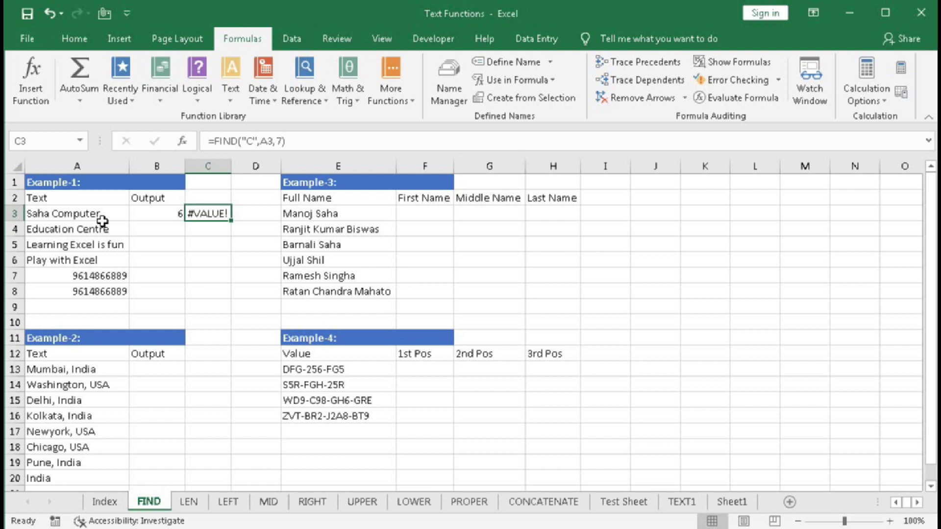
Enter the formula =FIND("c",A4) in cell B4 to locate the lowercase letter in "Education Centre"
left_click(136, 229)
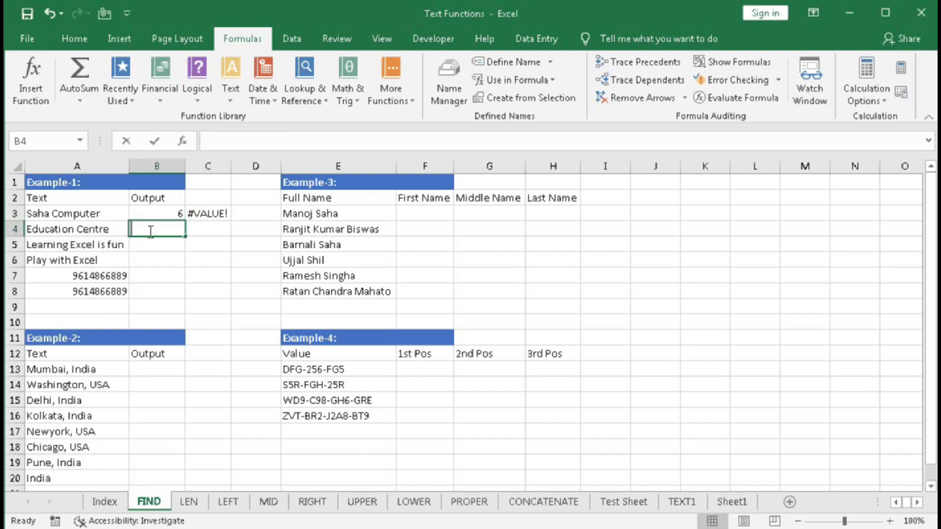
type("=fi")
key("Down")
key("Tab")
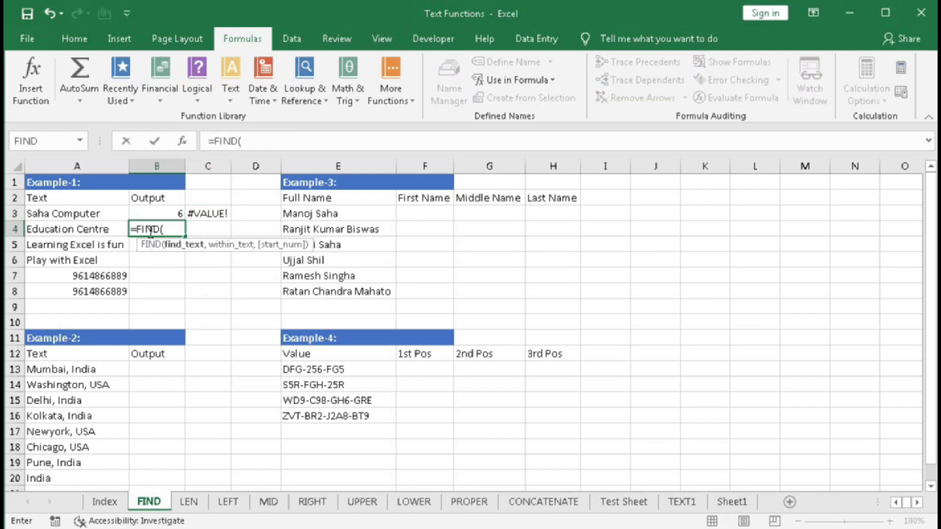
type("\"c\",")
left_click(103, 228)
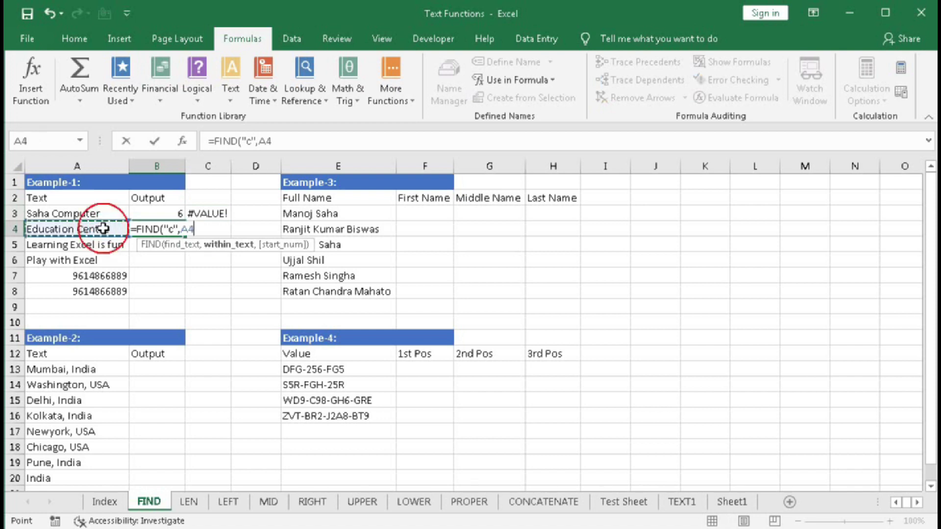
type(")")
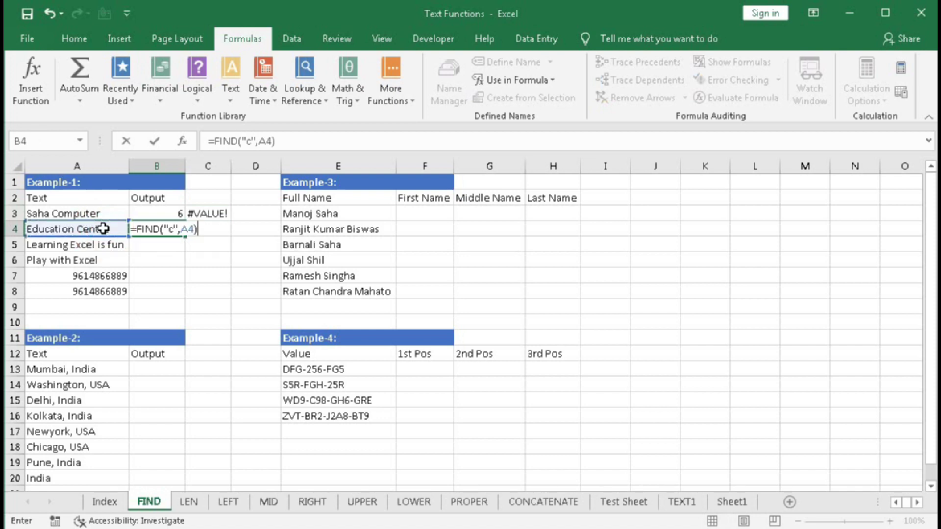
key("Return")
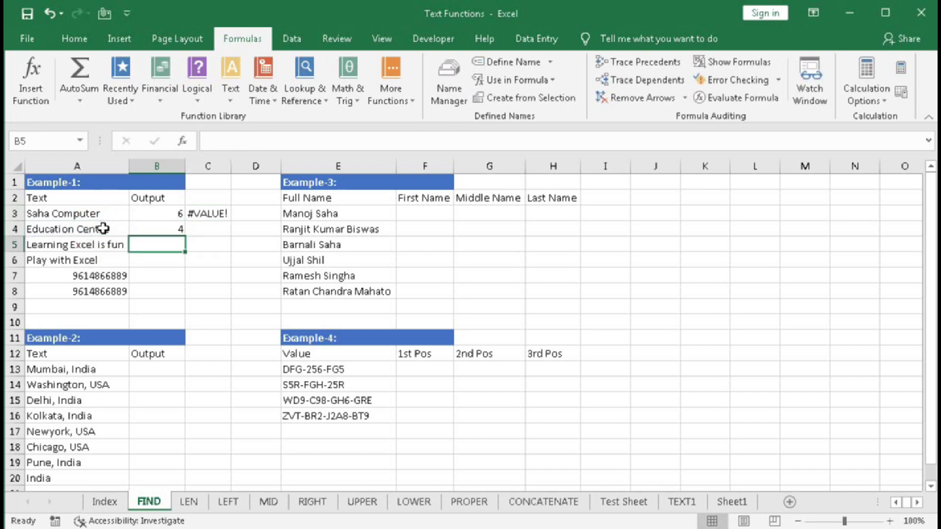
Change the search text in cell B4's FIND formula to uppercase "C"
double_click(162, 230)
double_click(168, 229)
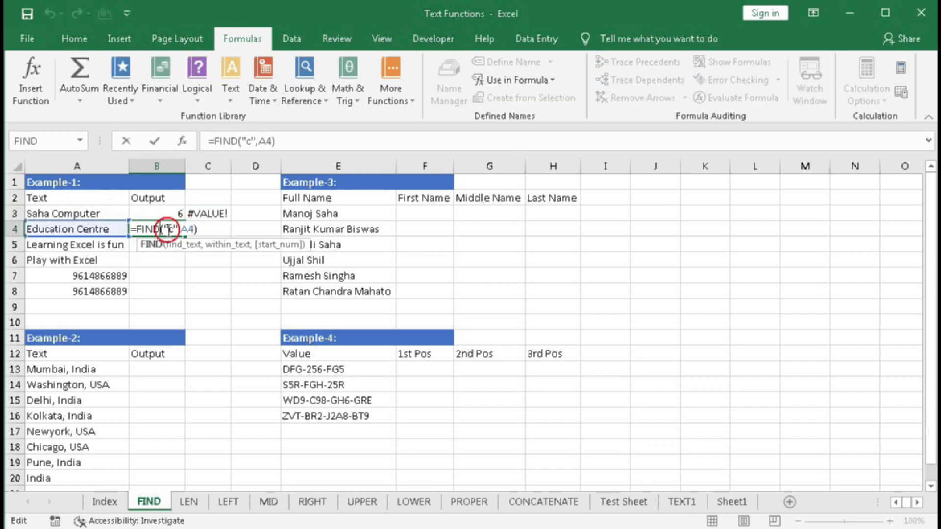
type("C")
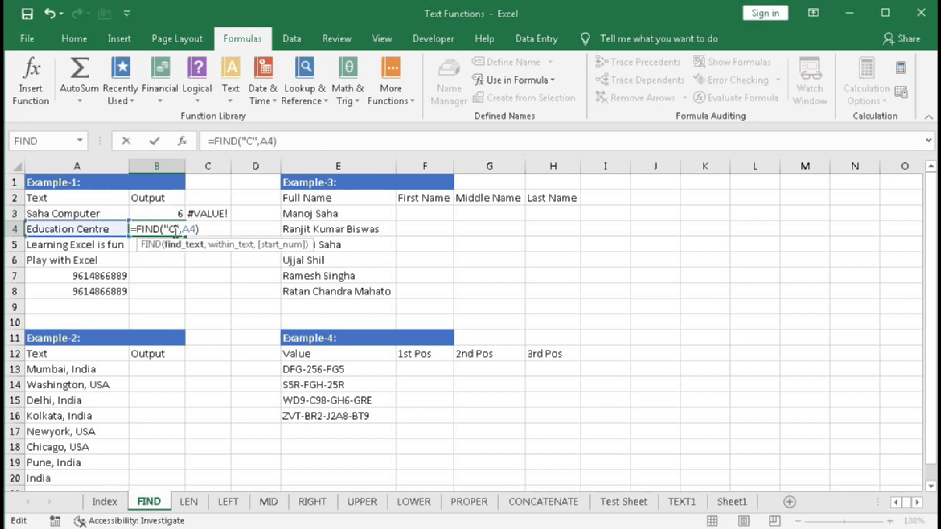
key("Return")
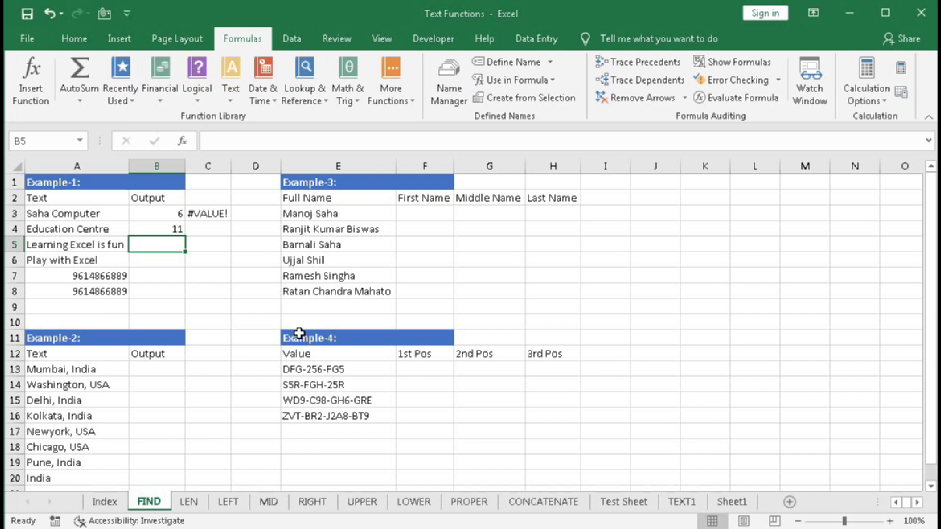
Enter the formula =FIND(" ",A5,1) in cell B5 to locate a space, starting from the first character
type("=")
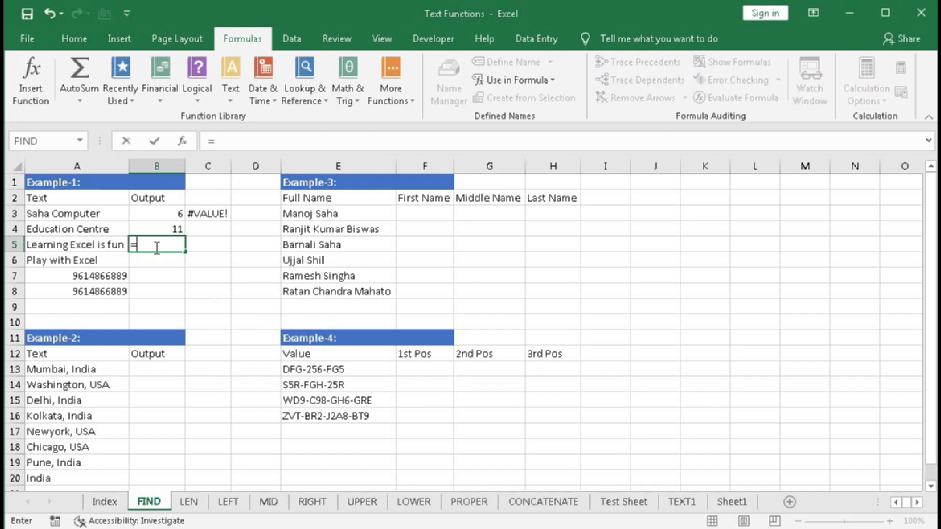
type("FIND(\" \"")
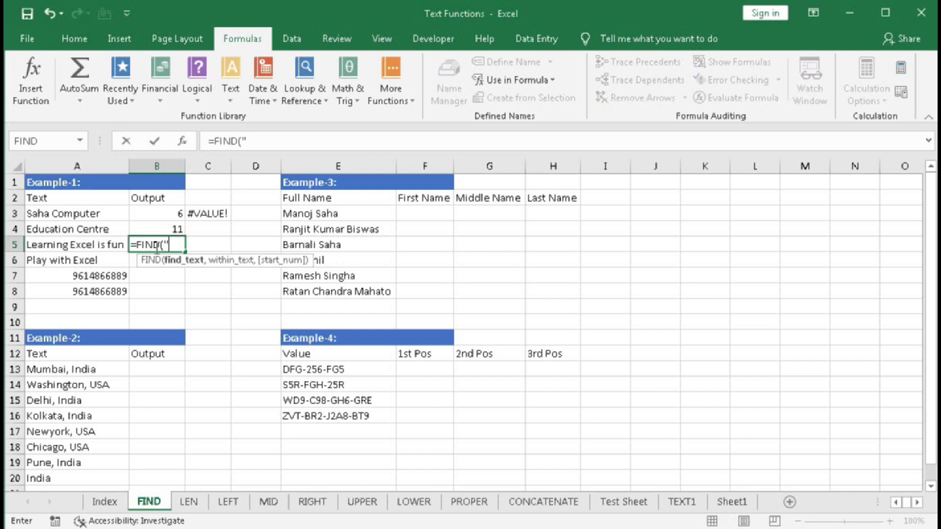
type(",")
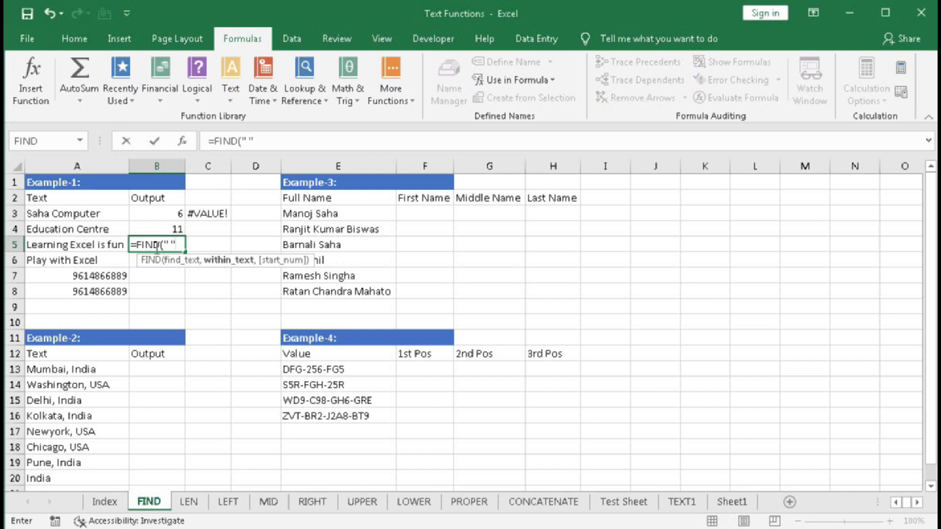
left_click(97, 245)
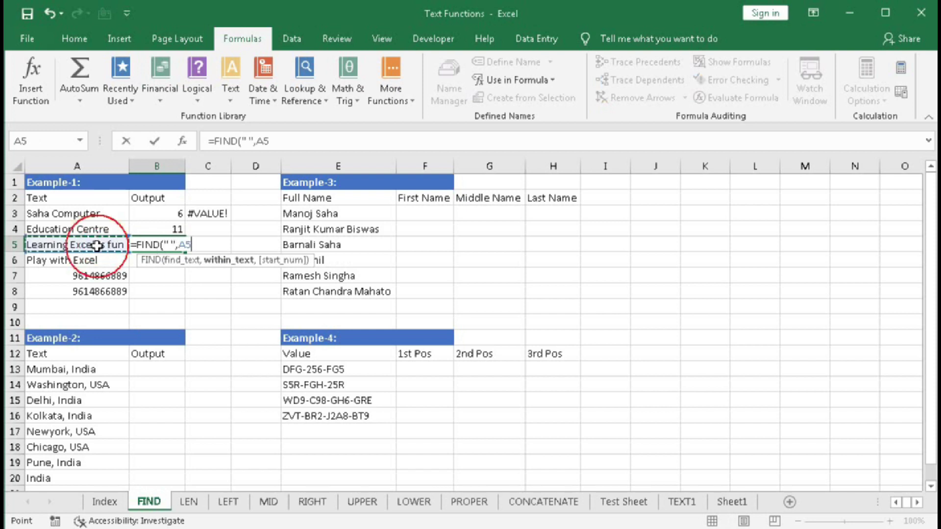
type(",")
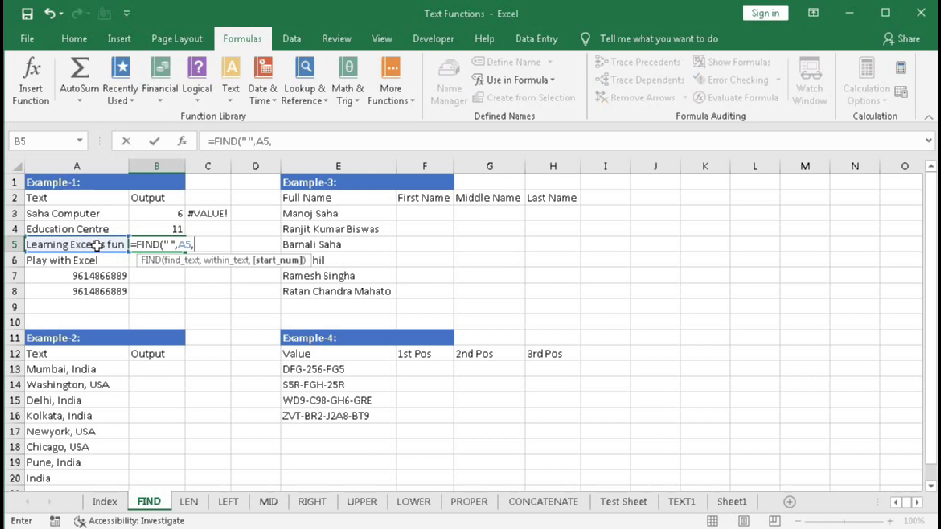
type("1)")
key("Return")
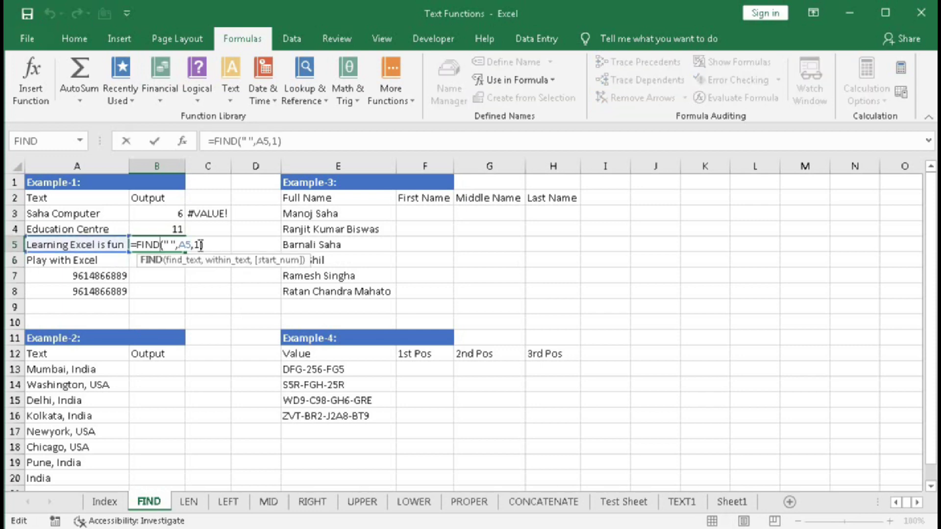
Set the start number in cell B5's FIND formula to 10
left_click(347, 261)
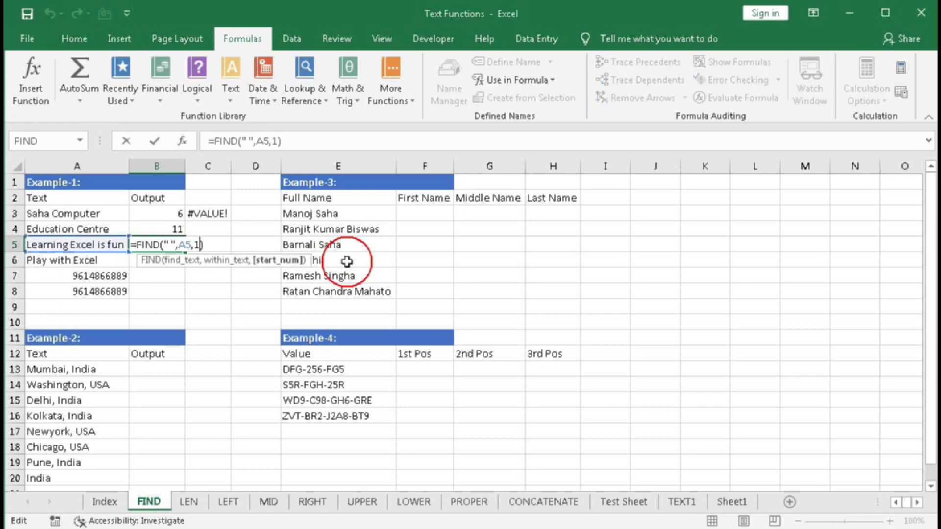
type("0")
key("Return")
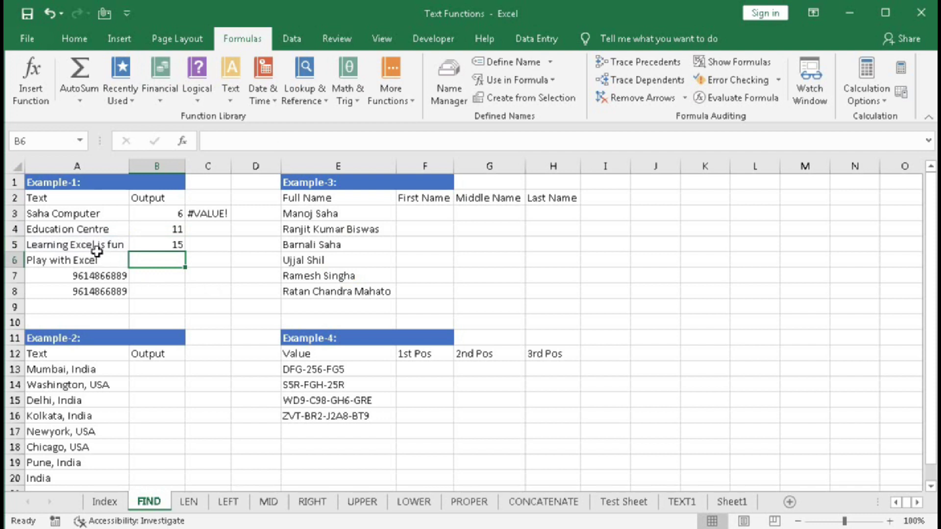
Enter the formula =FIND("W",A6) in cell B6 and reselect the cell to review it
left_click(153, 261)
type("=fin")
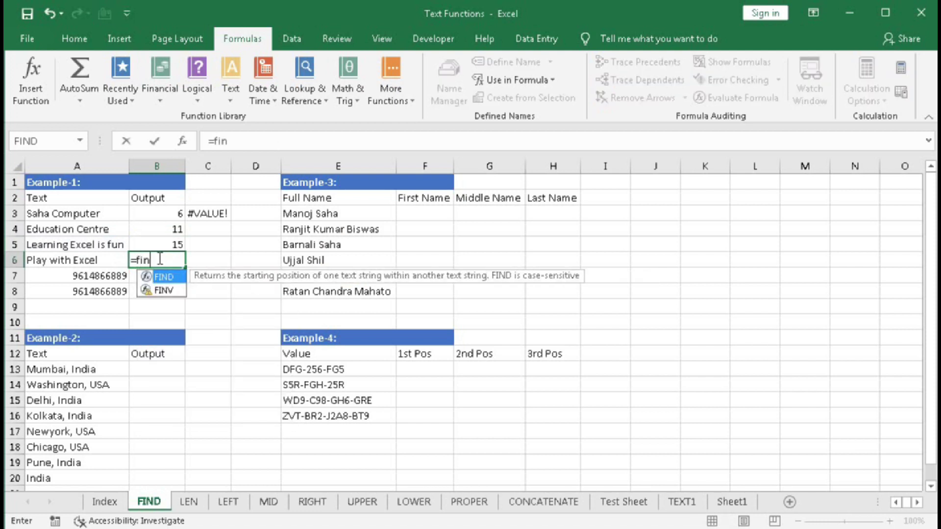
key("Tab")
type("\"W\"")
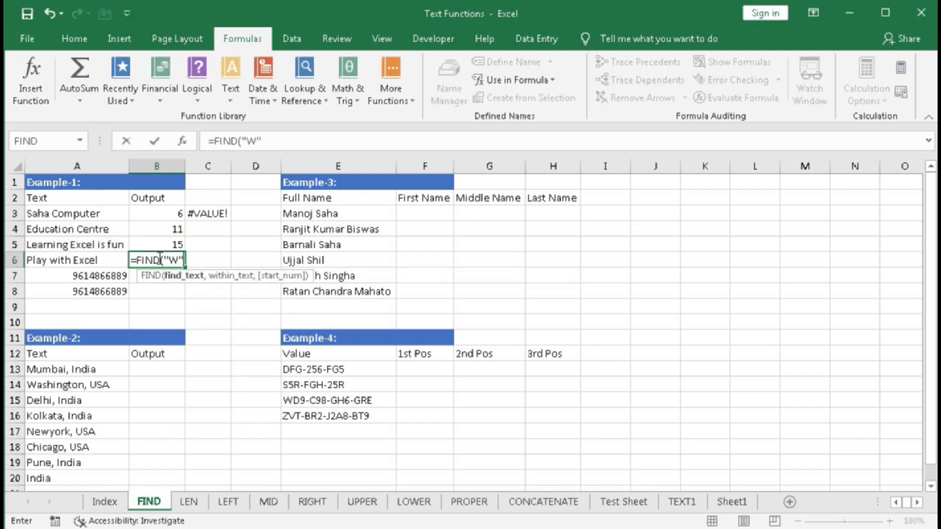
type(",")
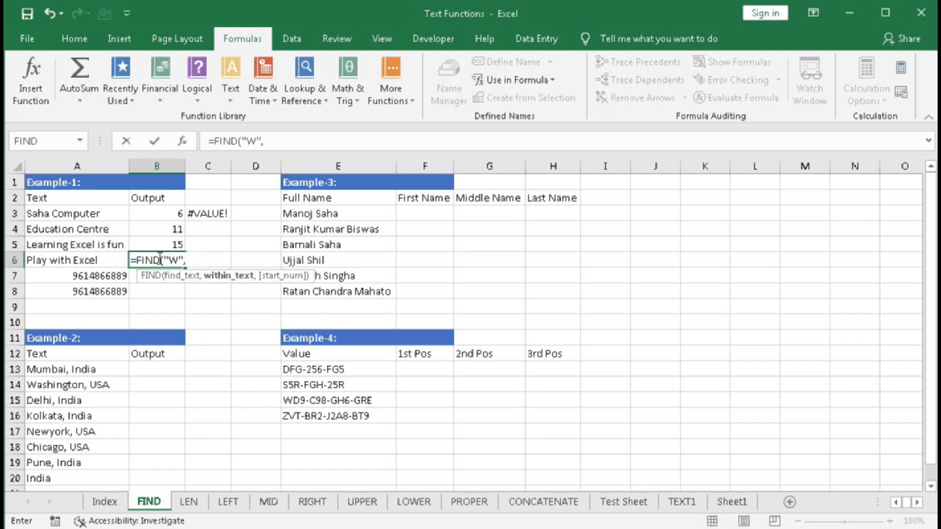
left_click(99, 260)
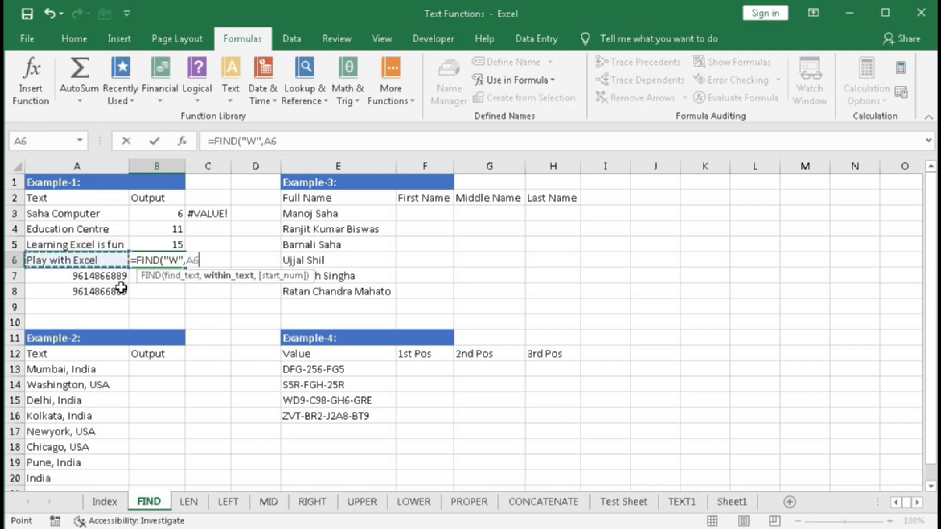
type(")")
key("Return")
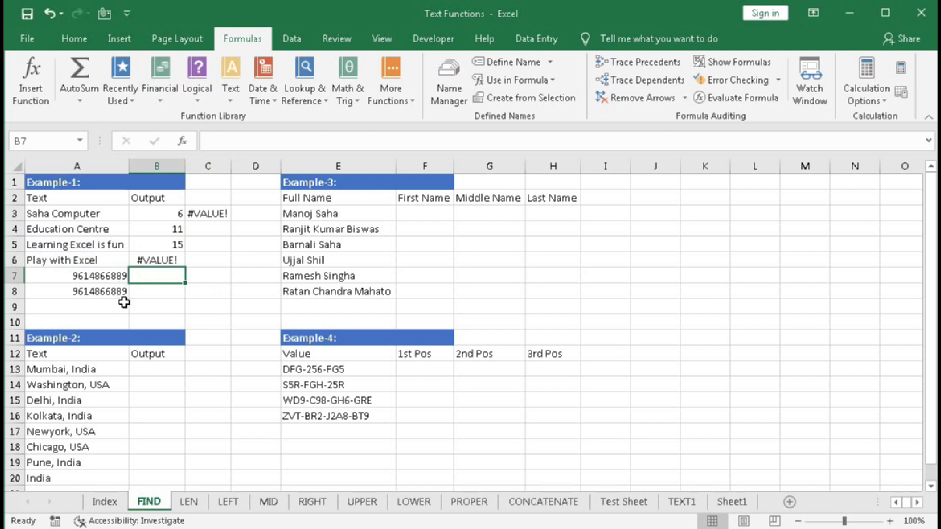
left_click(179, 263)
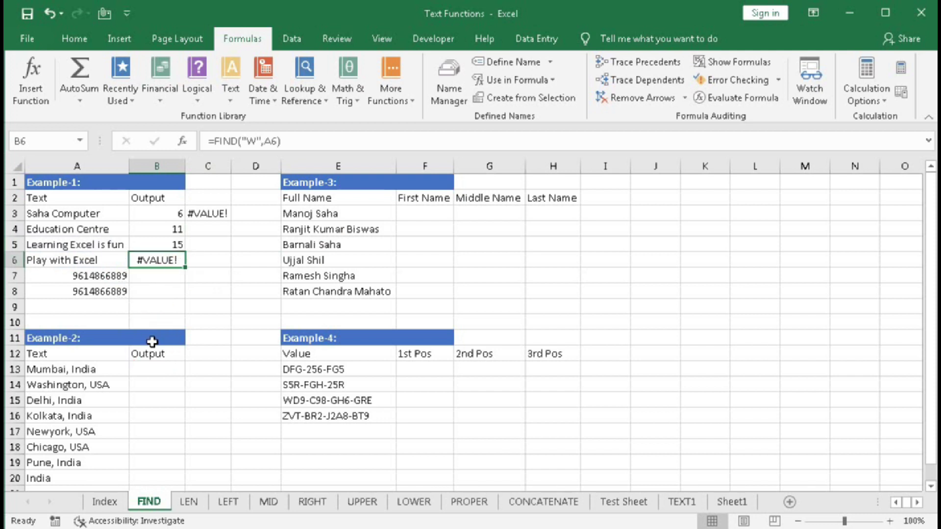
Enter the formula =FIND("8",A7) in cell B7 and reselect the cell to review it
left_click(151, 274)
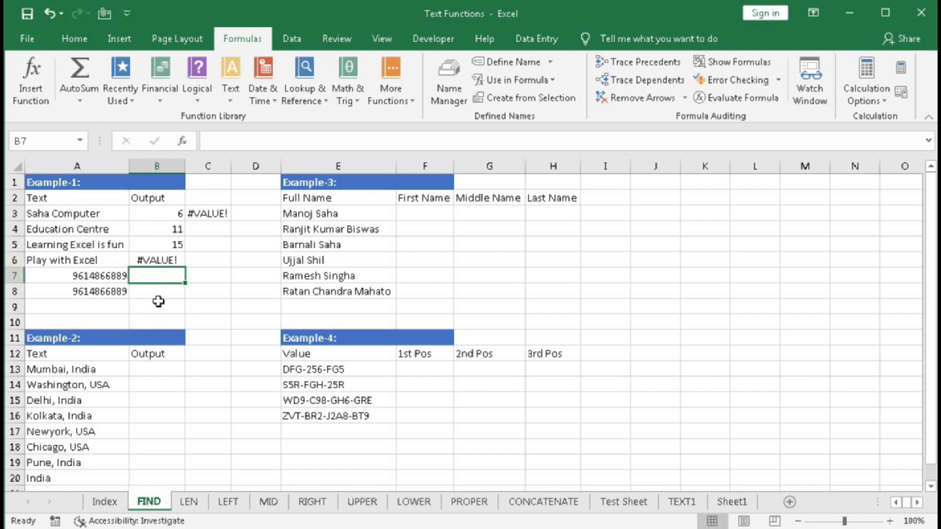
type("=FIND(")
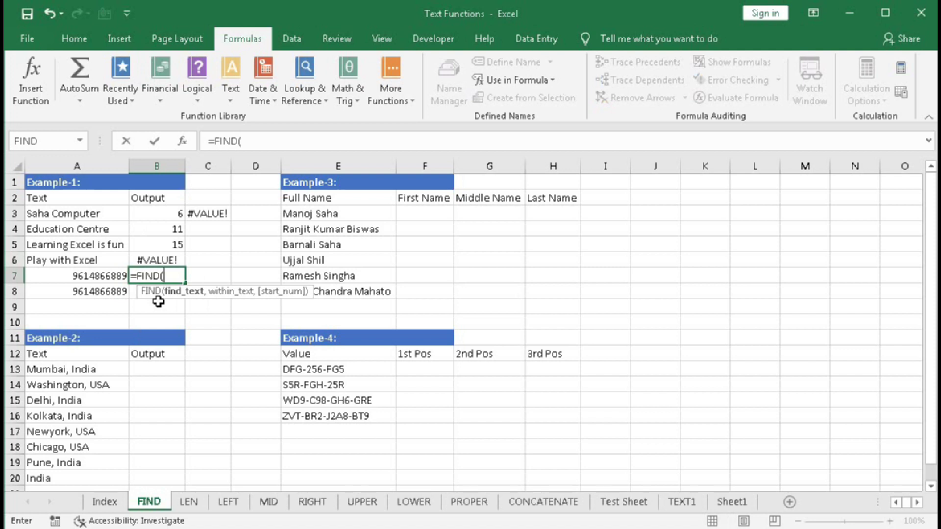
type("8")
key("BackSpace")
type("\"8\",")
left_click(90, 278)
type(")")
key("Return")
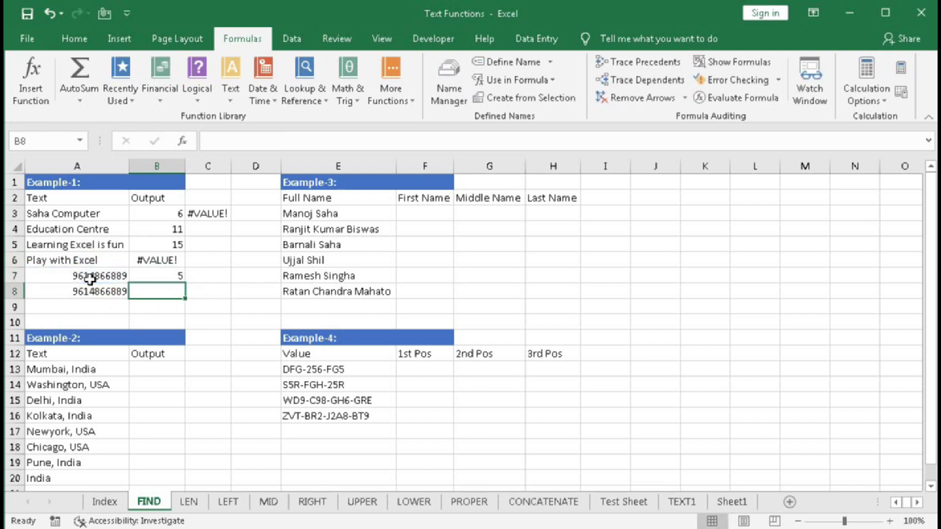
left_click(171, 278)
Enter the formula =FIND("8",A7,6) in cell C7 to search from the sixth character
left_click(199, 277)
type("=")
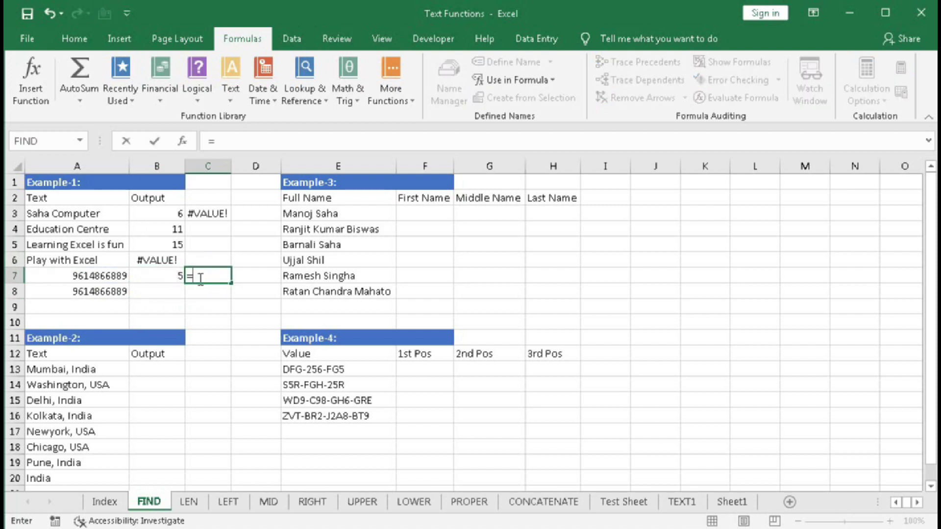
type("fin")
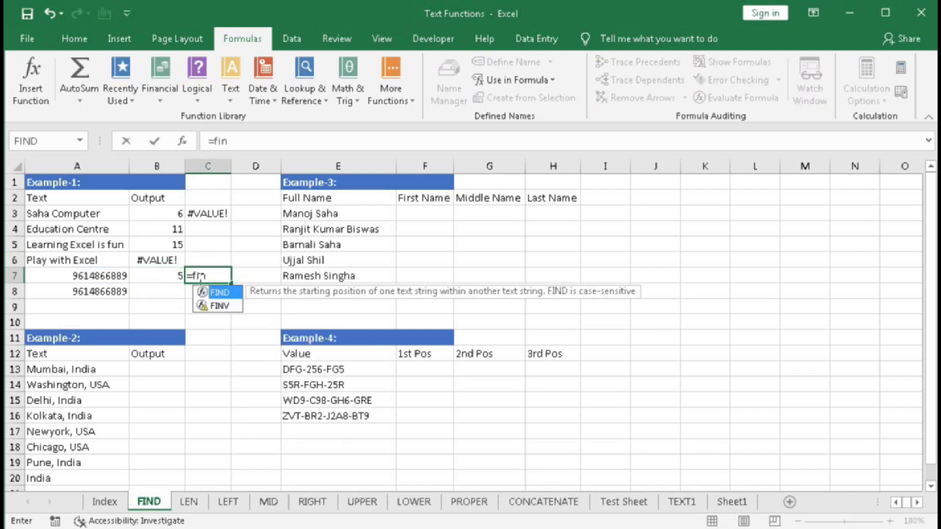
key("Tab")
type("\"8")
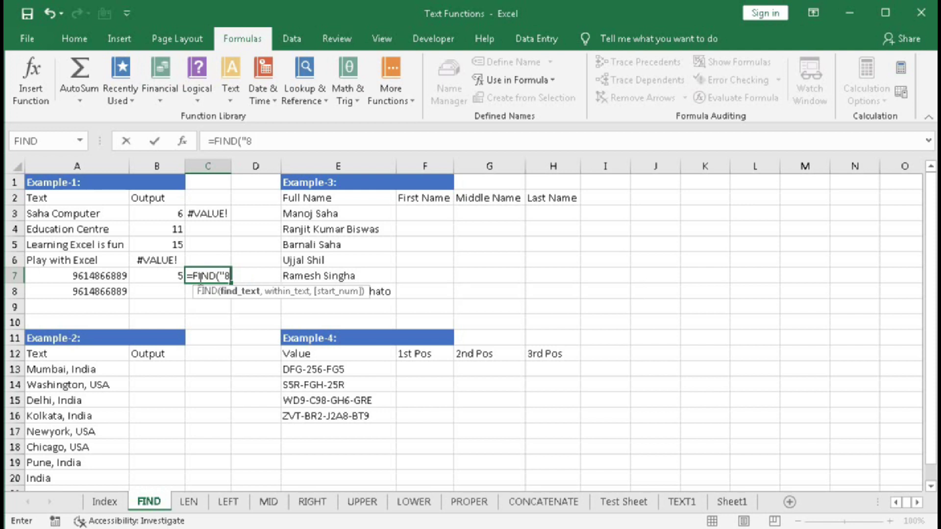
type("\",")
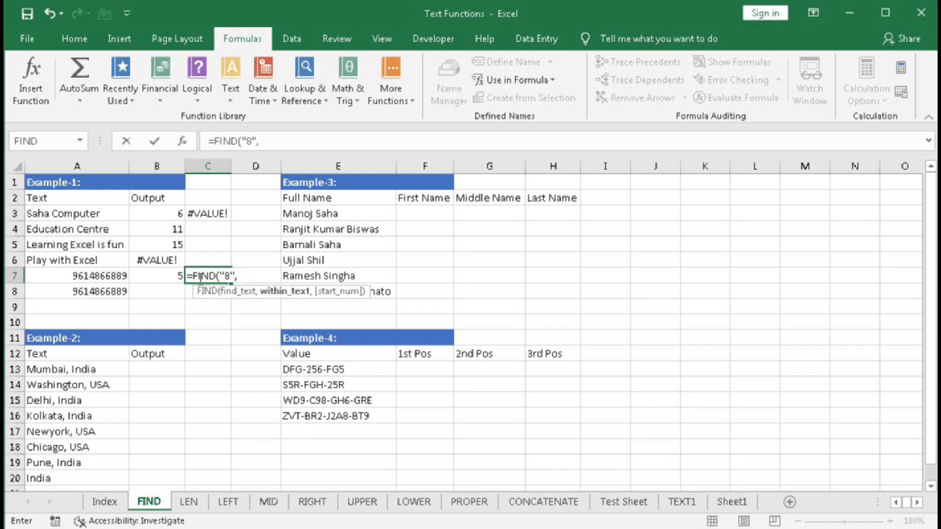
left_click(118, 275)
type(",")
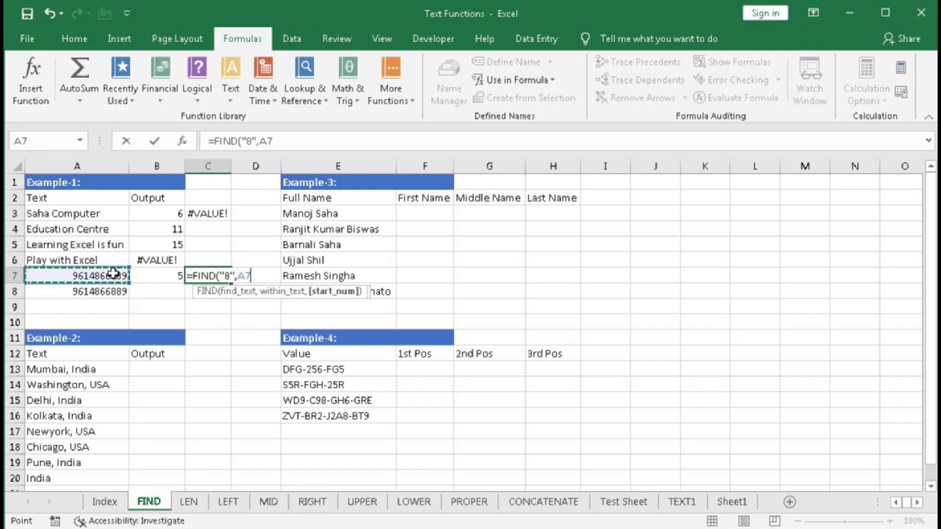
type("6")
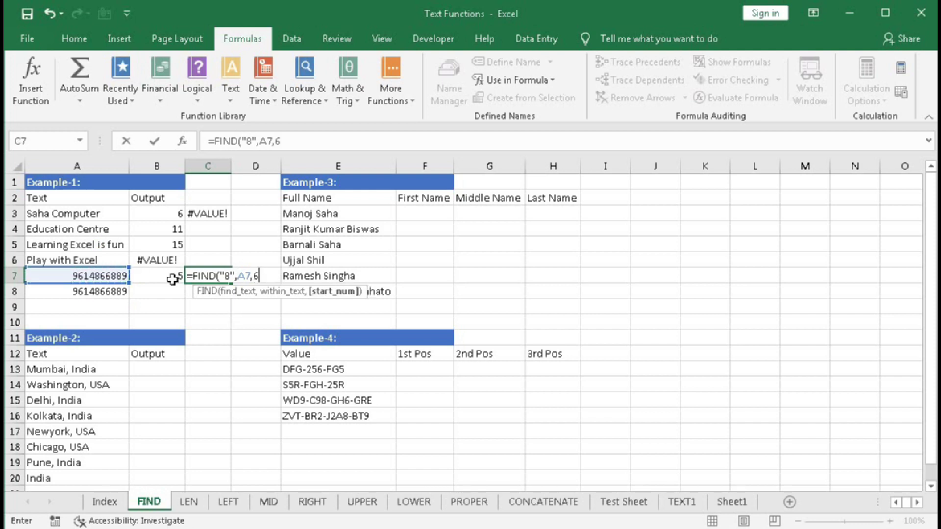
type(")")
key("Return")
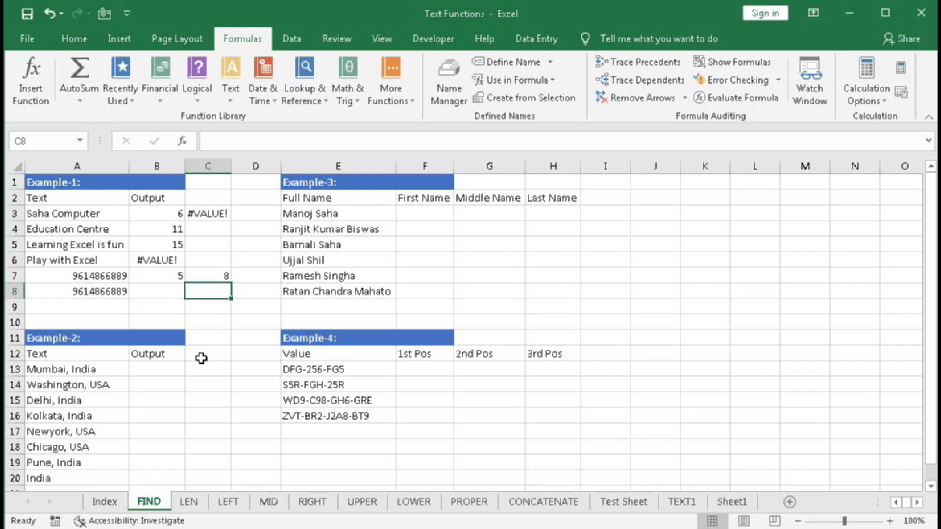
Enter the formula =FIND("India",A13) in cell B13 of Example-2
left_click(145, 368)
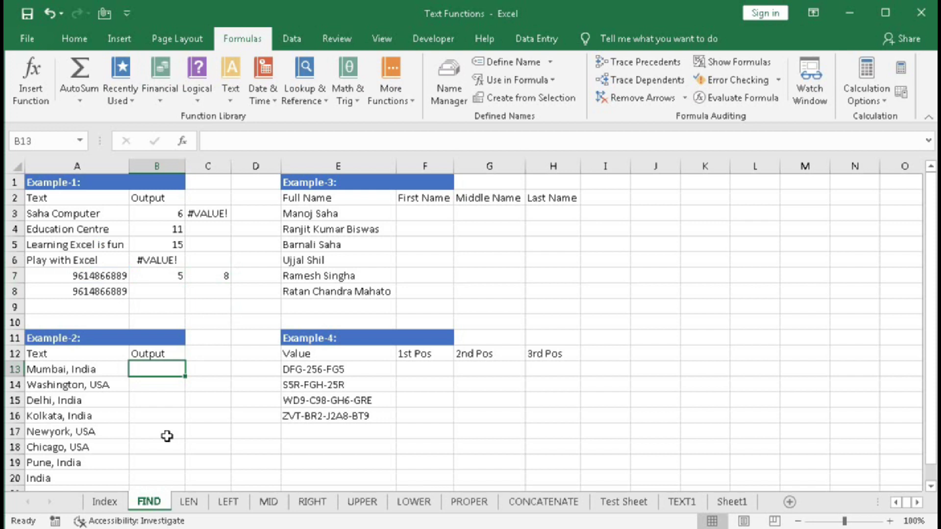
type("=FIND(")
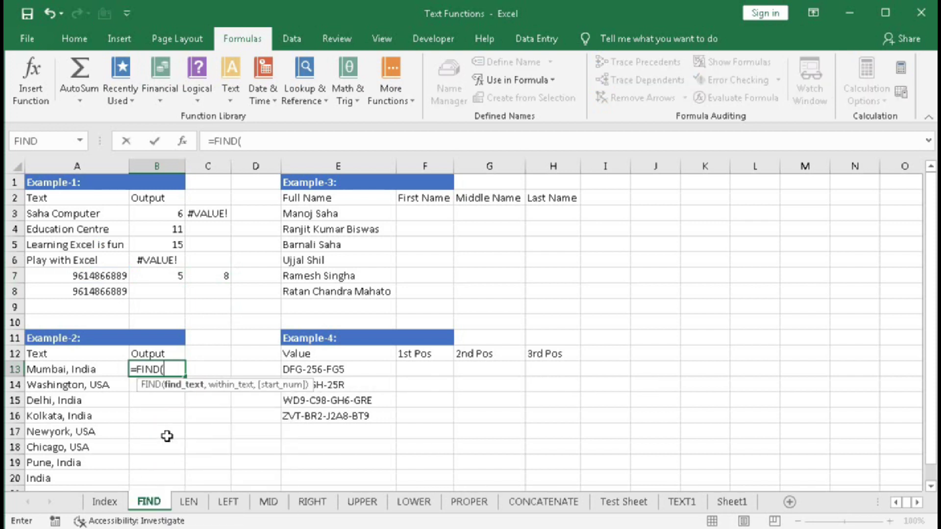
type("\"India\",")
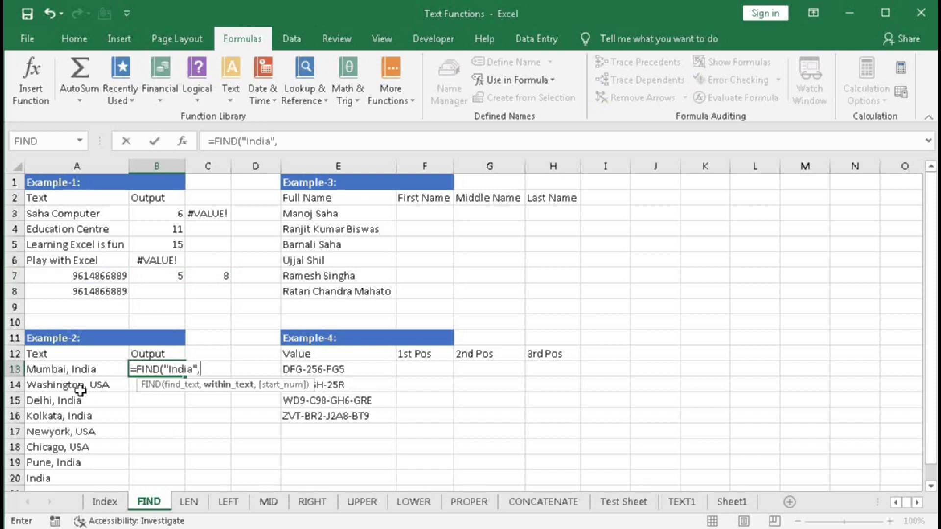
left_click(68, 370)
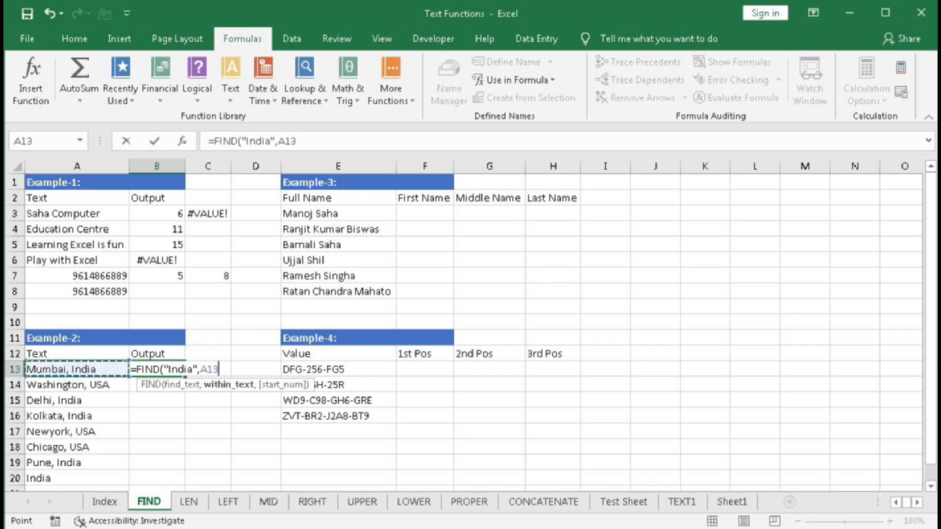
type(")")
key("Return")
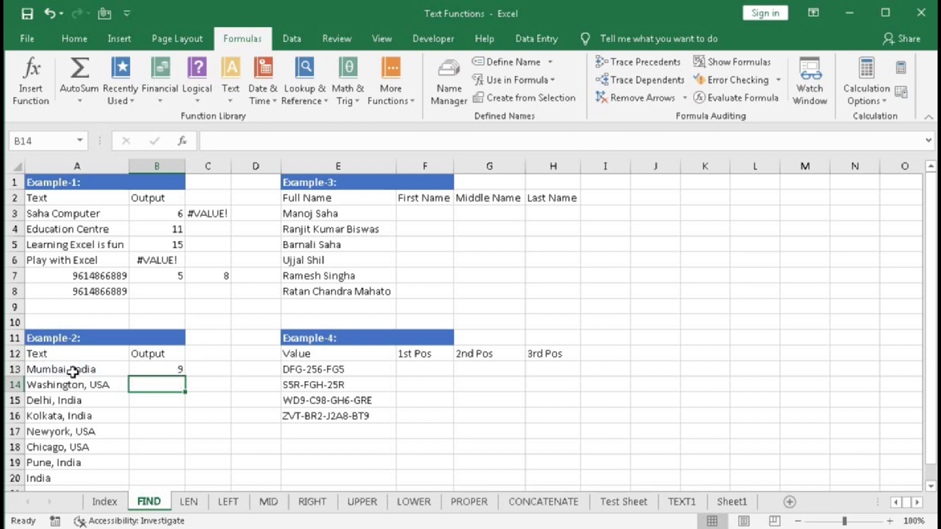
Fill the FIND formula from B13 down to B20 and check row 14's formula against its source text
left_click(180, 375)
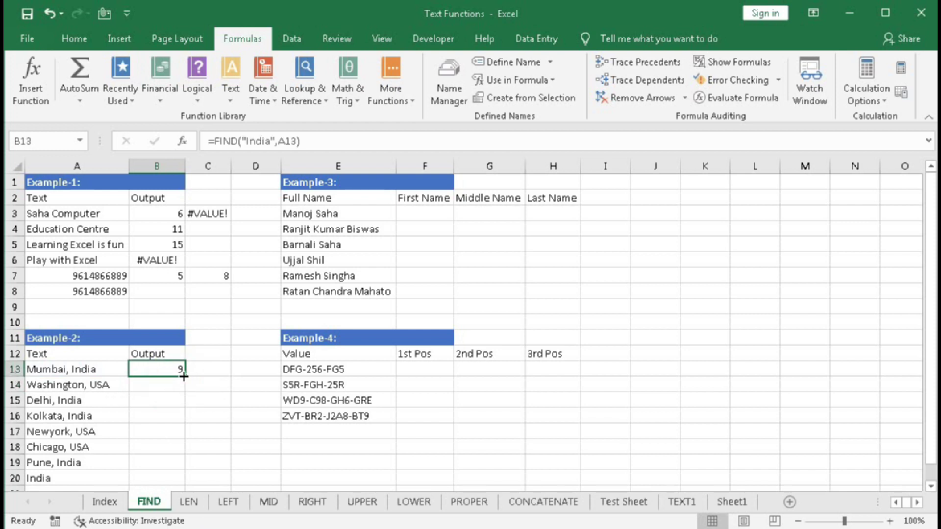
left_click_drag(184, 376, 176, 483)
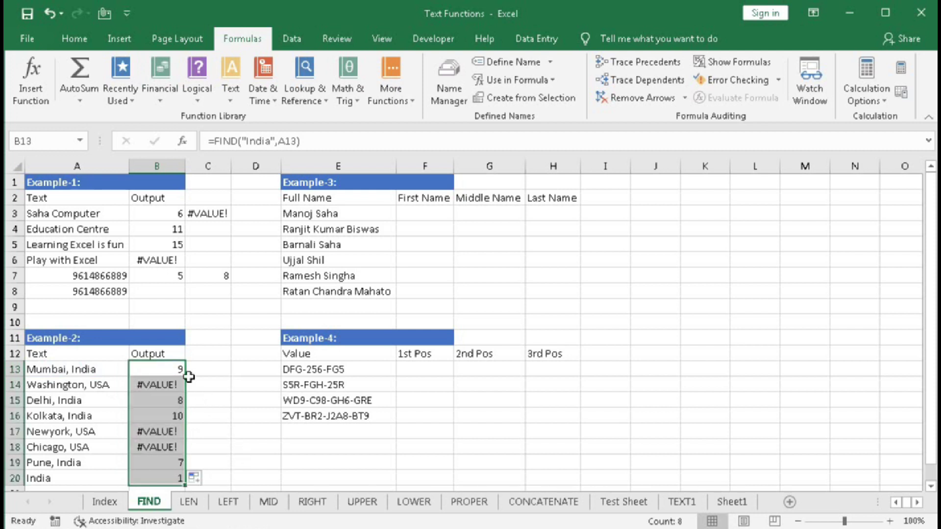
left_click(150, 386)
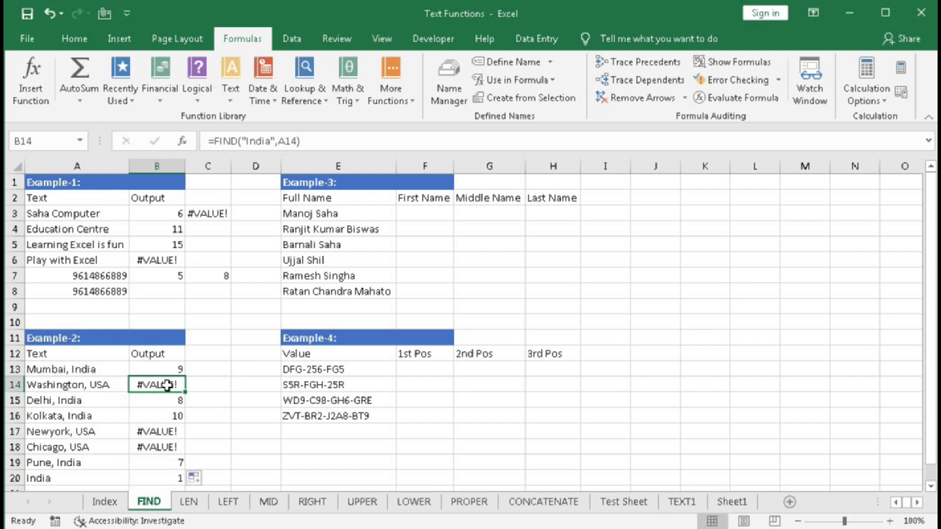
left_click(40, 385)
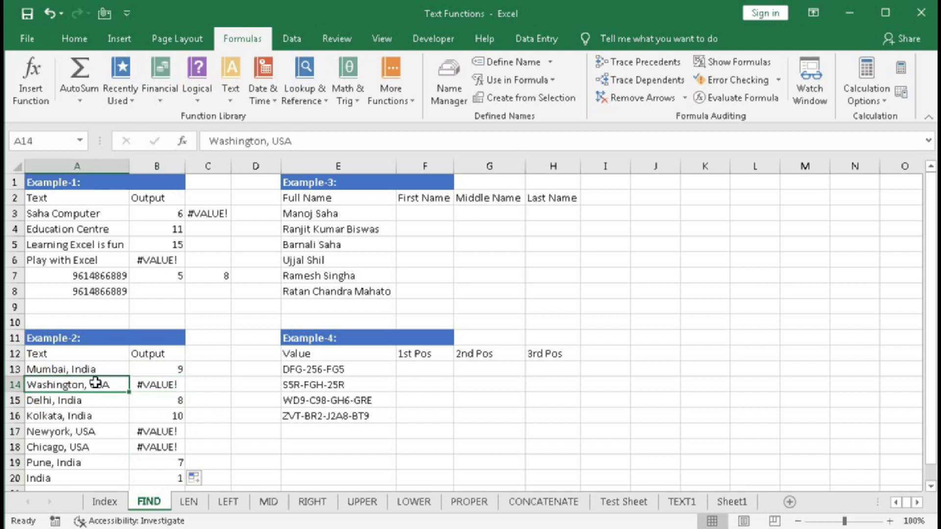
Try the lowercase search text "india" in cell B13's FIND formula
double_click(160, 371)
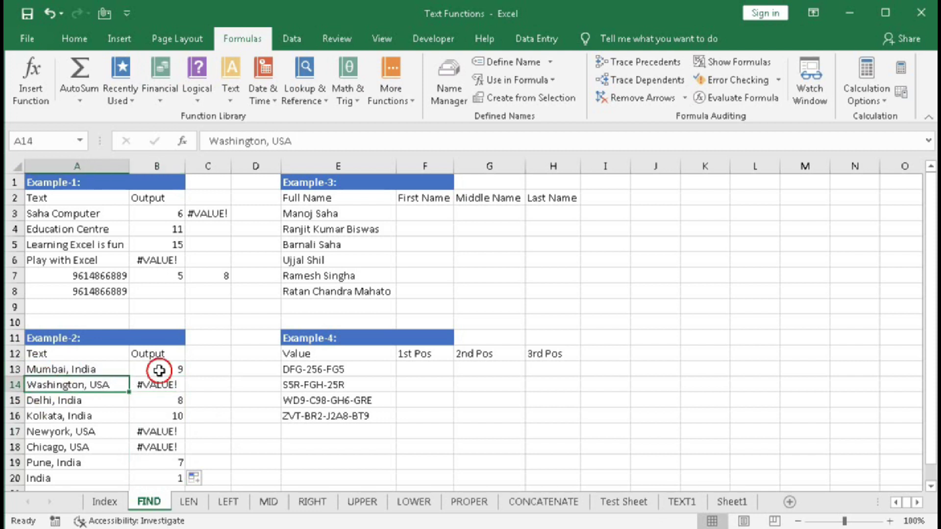
left_click(169, 371)
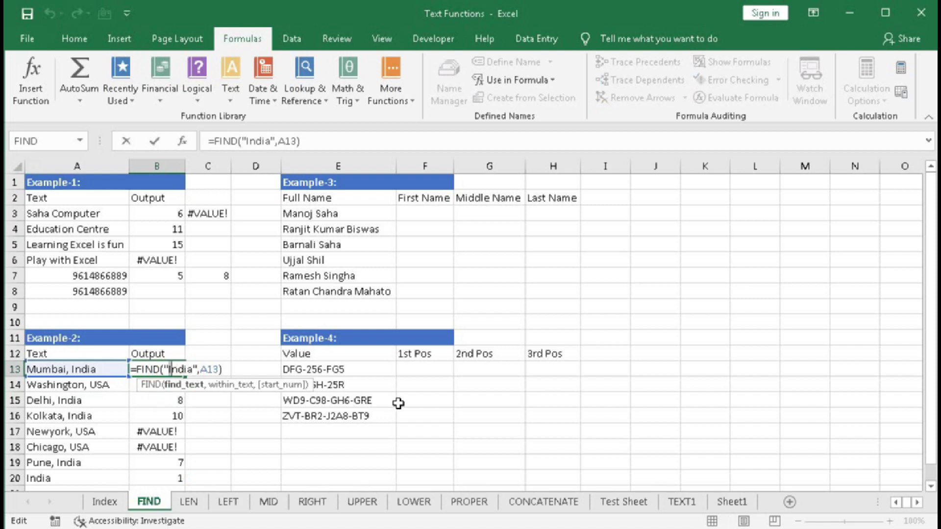
key("BackSpace")
type("i")
key("Return")
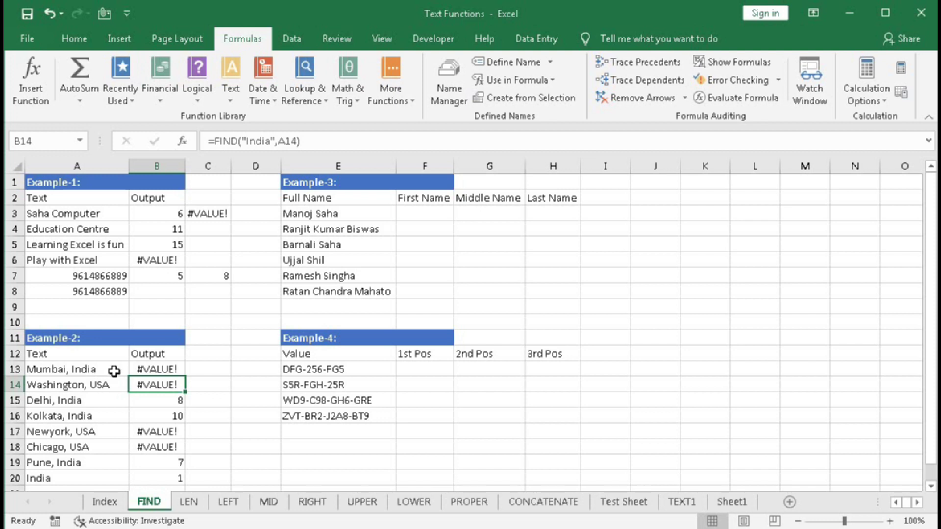
left_click(150, 370)
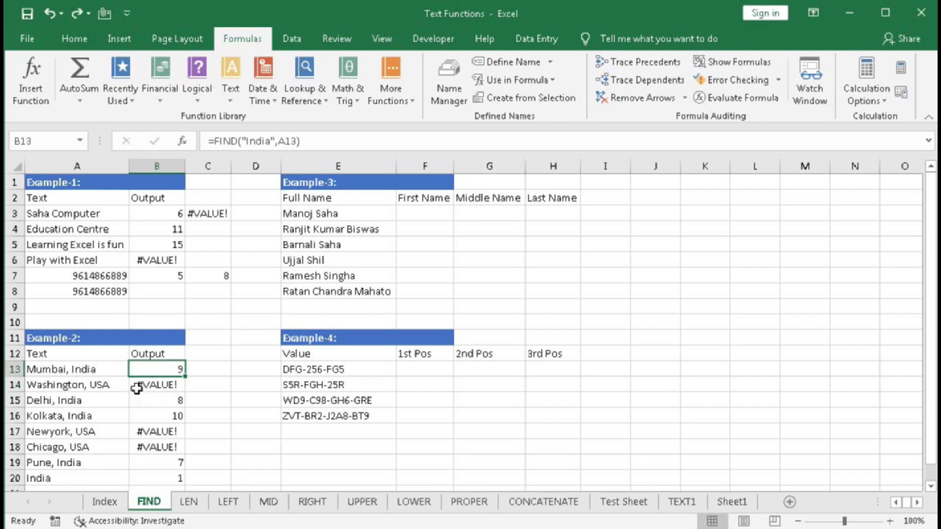
Wrap B13's formula as =IFERROR(FIND("India",A13),"") and fill it down to B20
double_click(141, 369)
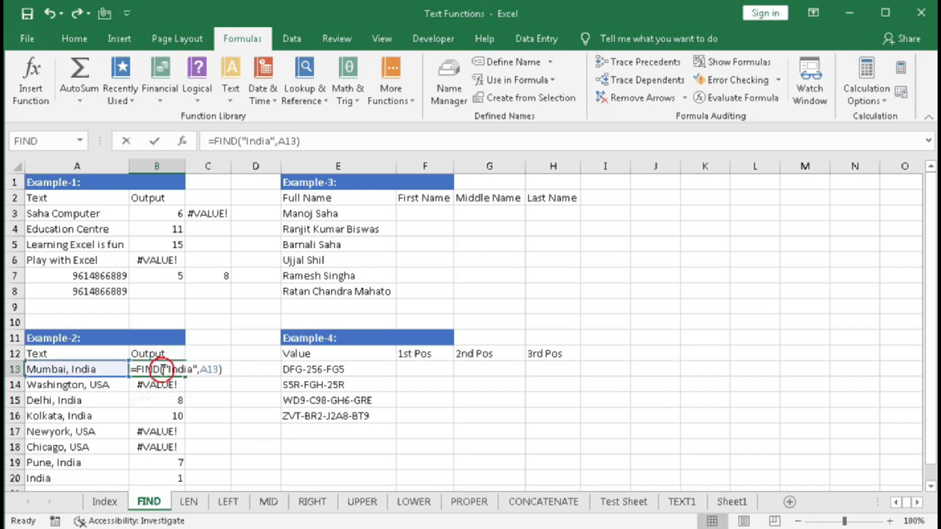
left_click(131, 370)
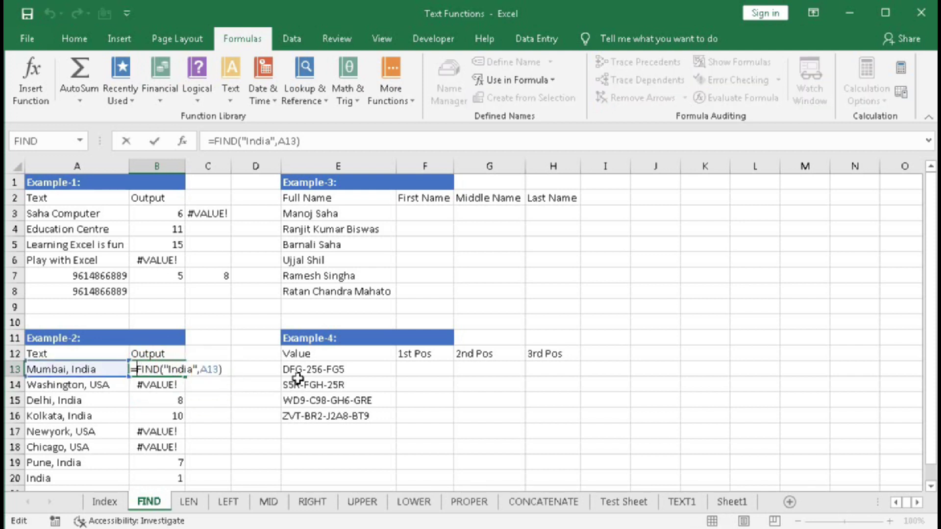
type("ifer")
key("Tab")
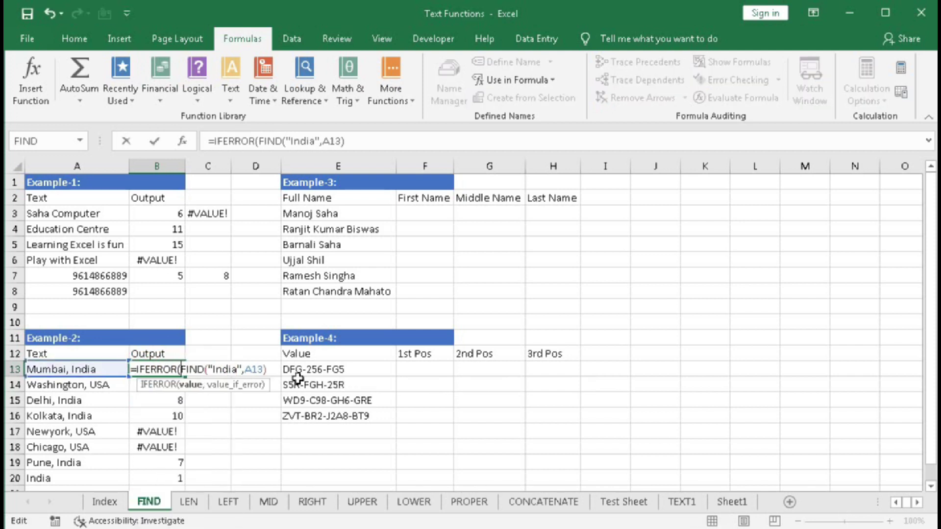
type(",")
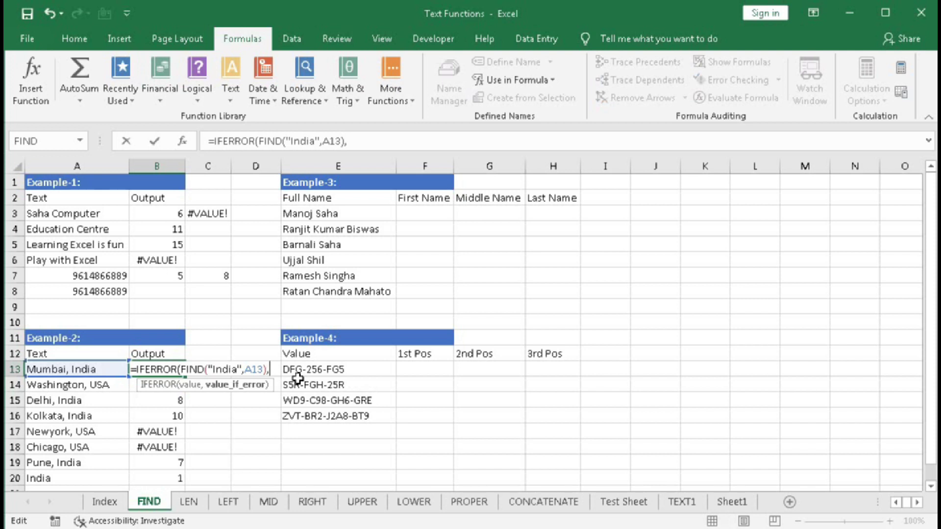
type("\"\"")
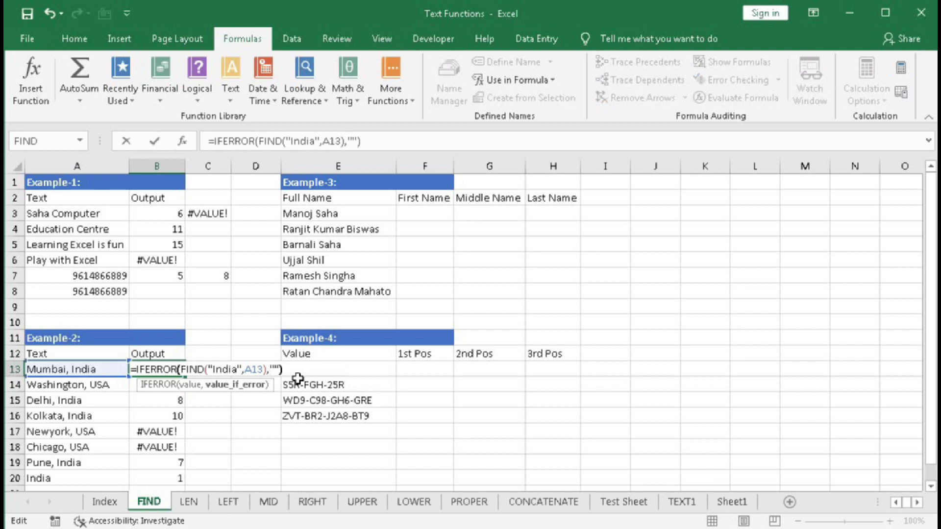
type(")")
key("Return")
left_click(169, 370)
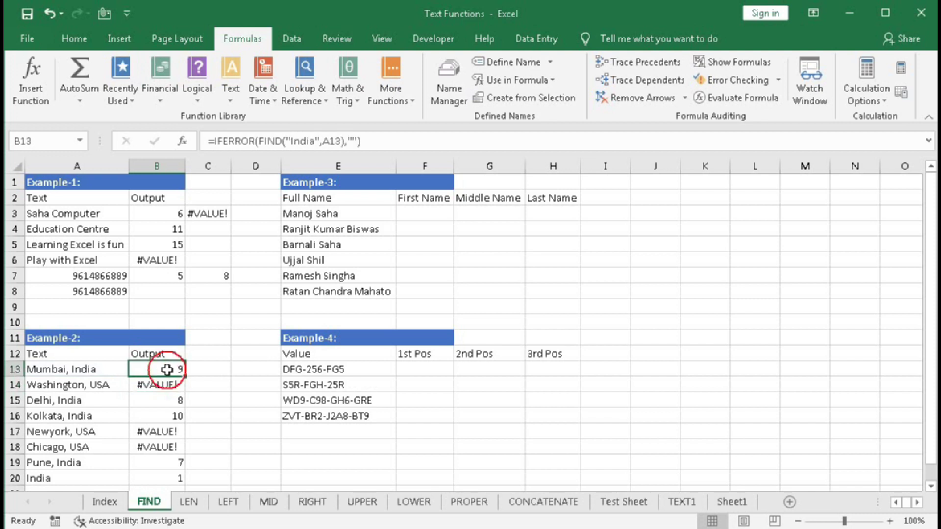
double_click(186, 376)
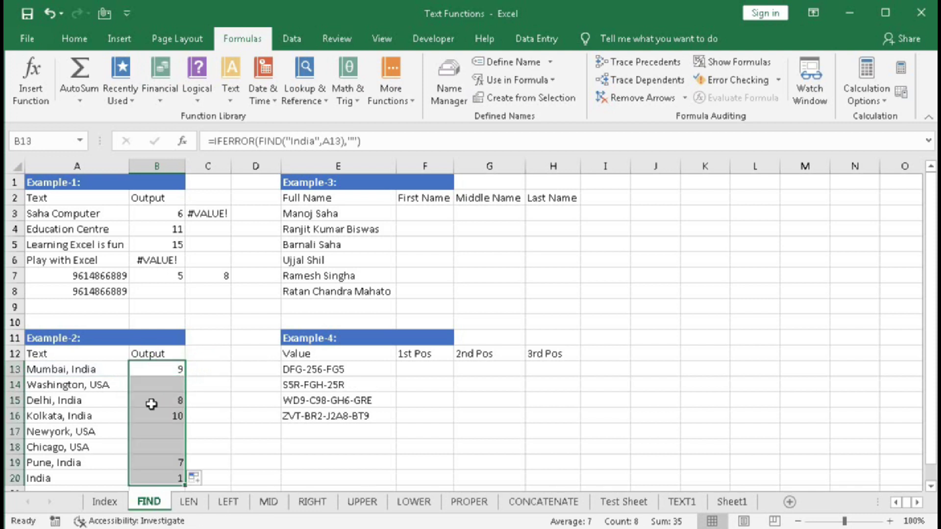
Set the IFERROR fallback text in B13 to "Not Found" and fill the formula down to B20
left_click(169, 371)
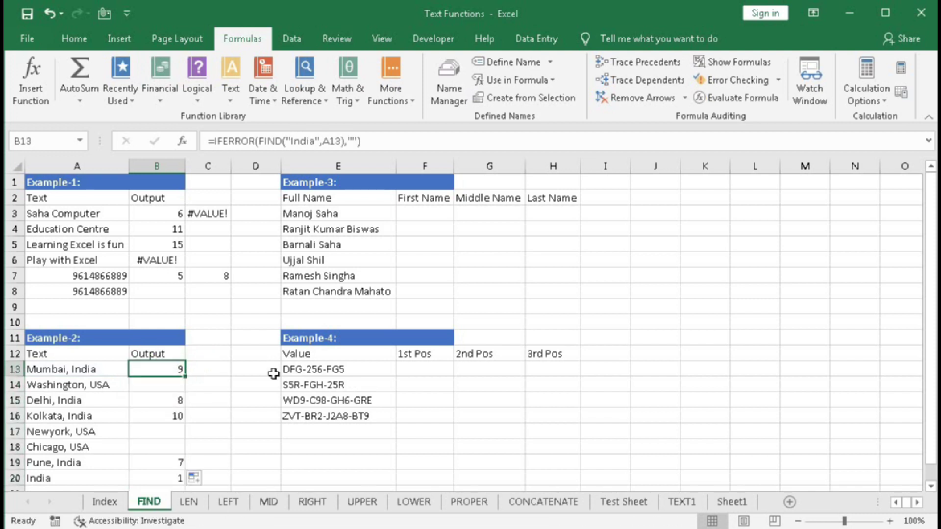
double_click(173, 369)
left_click(276, 369)
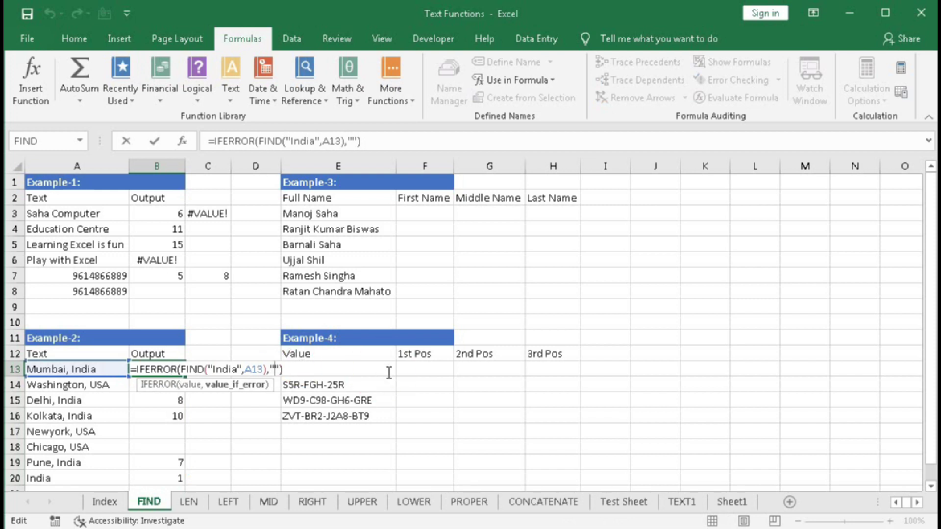
type("Not F")
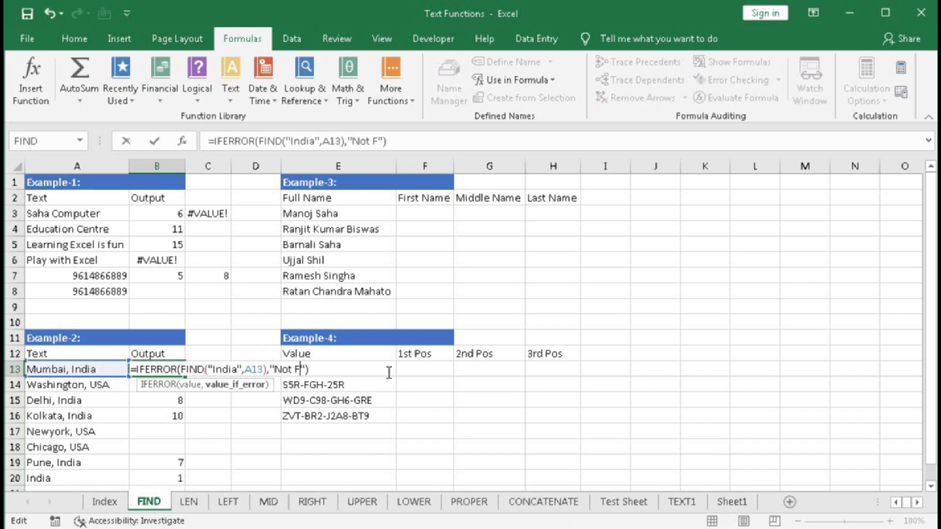
type("ound")
key("Return")
left_click(177, 373)
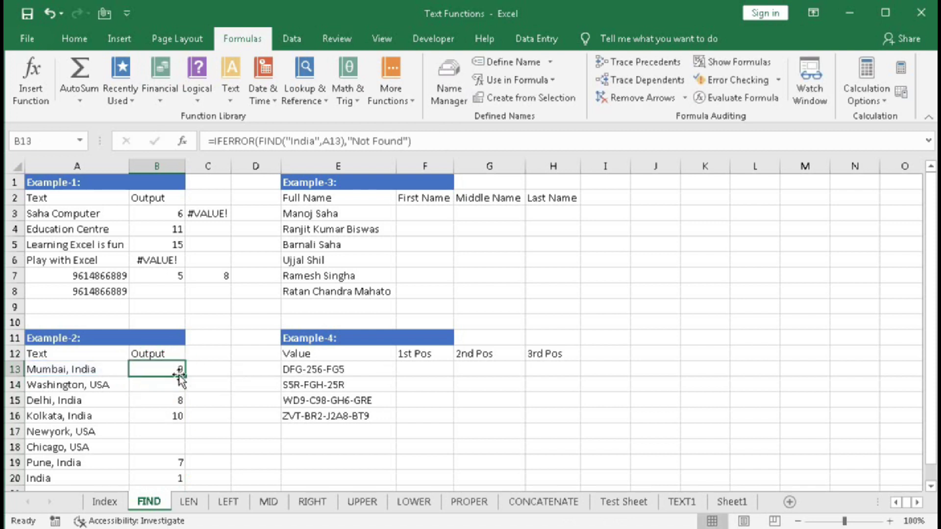
double_click(181, 374)
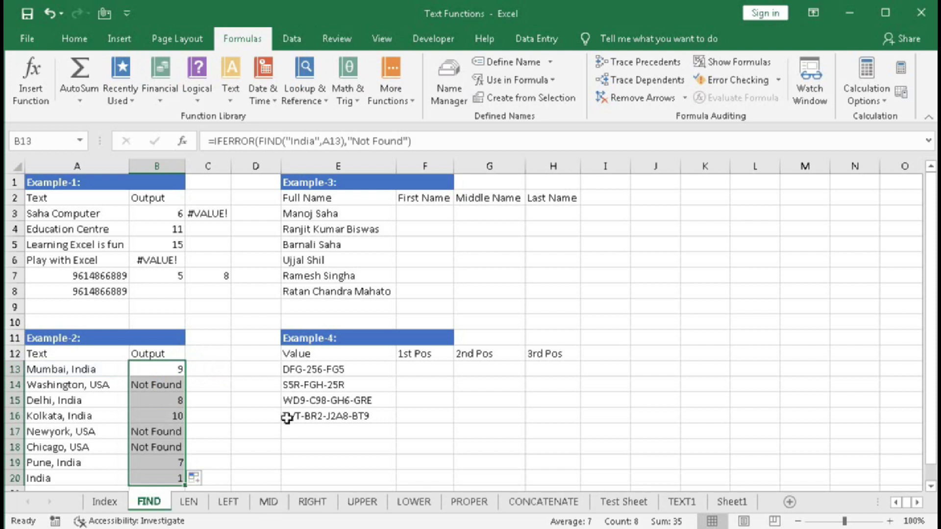
Review Example-3's full names and the empty First Name, Middle Name and Last Name columns
left_click(314, 183)
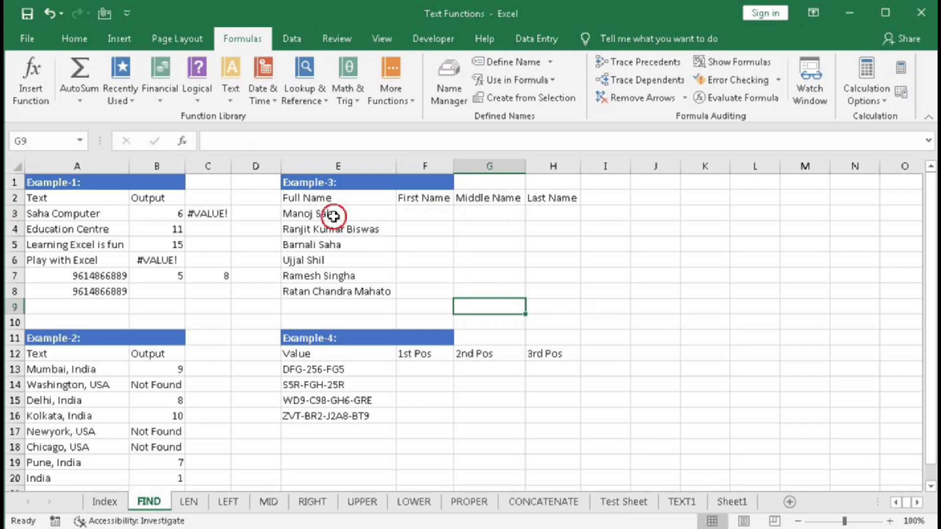
left_click_drag(332, 214, 336, 291)
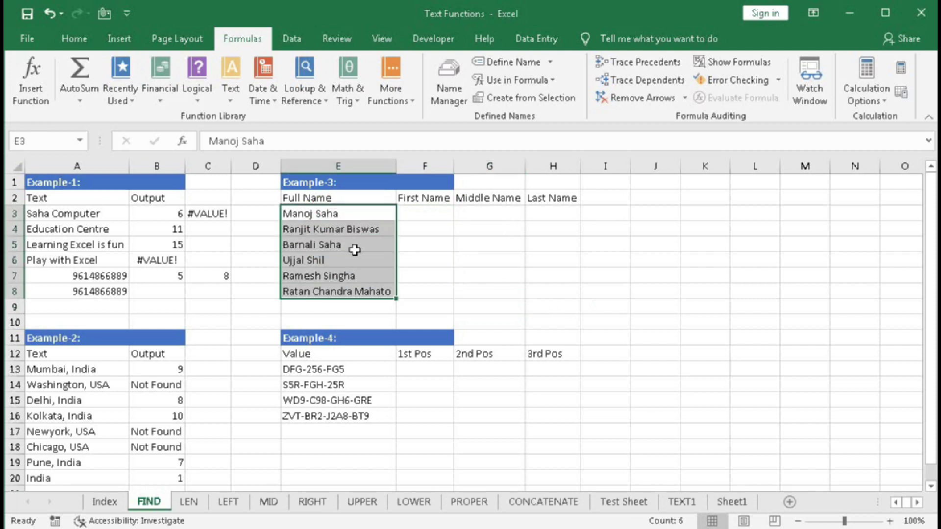
left_click_drag(432, 214, 425, 288)
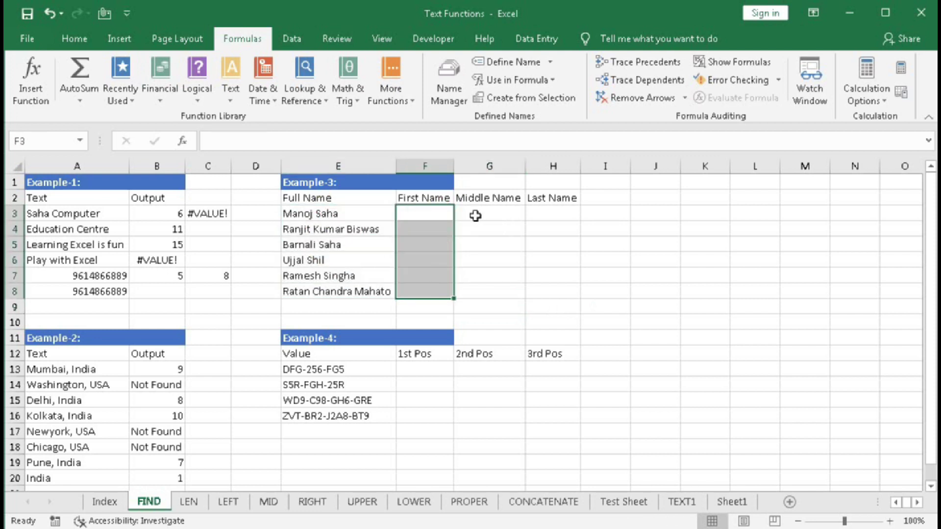
left_click_drag(475, 216, 478, 294)
left_click_drag(561, 210, 553, 287)
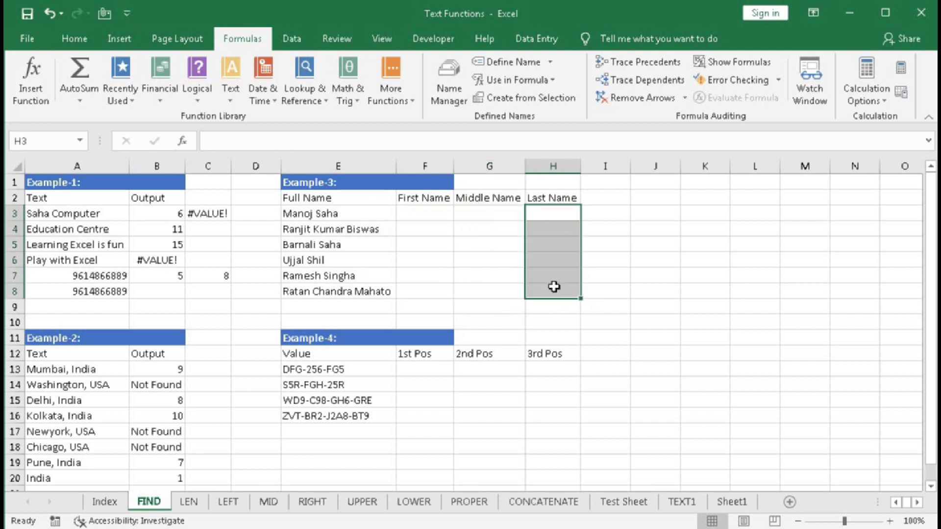
Enter =LEFT(E3,5) in cell F3 to extract the first name from the full name
left_click(410, 211)
type("=")
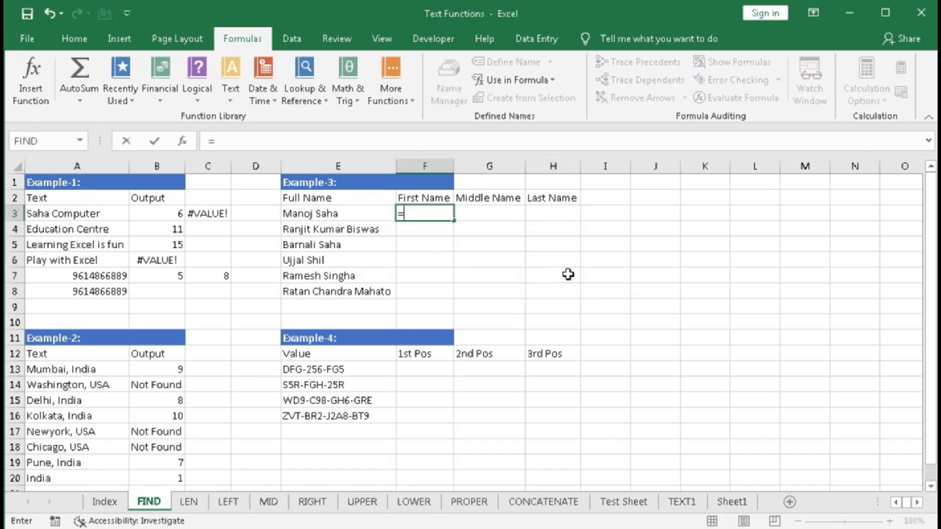
type("lef")
key("Tab")
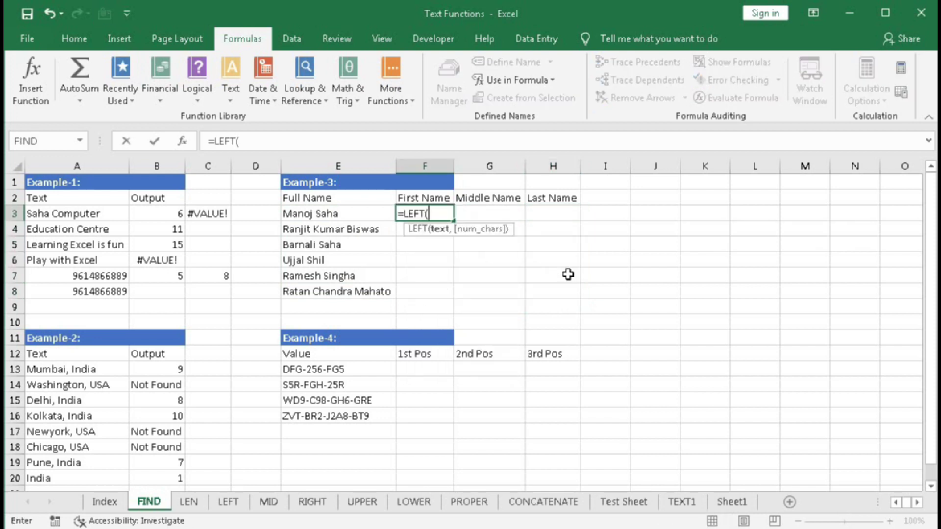
left_click(314, 215)
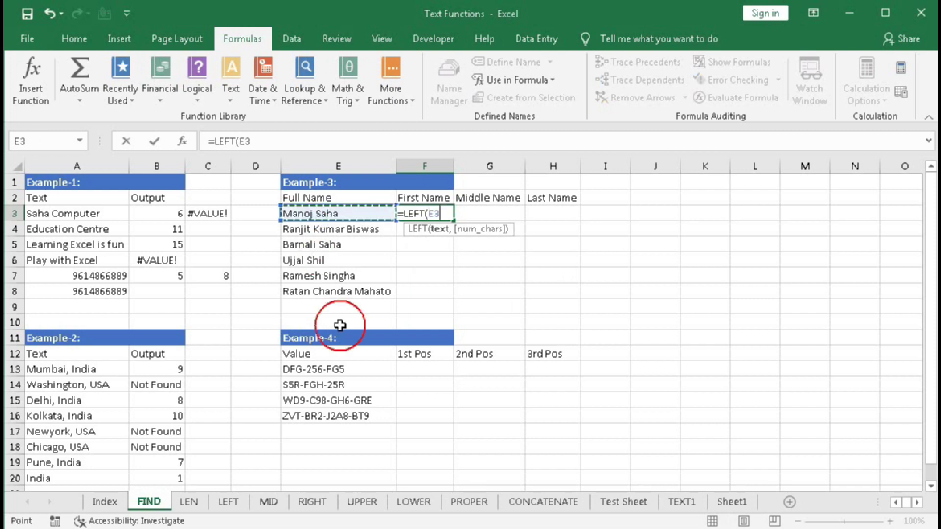
type(",")
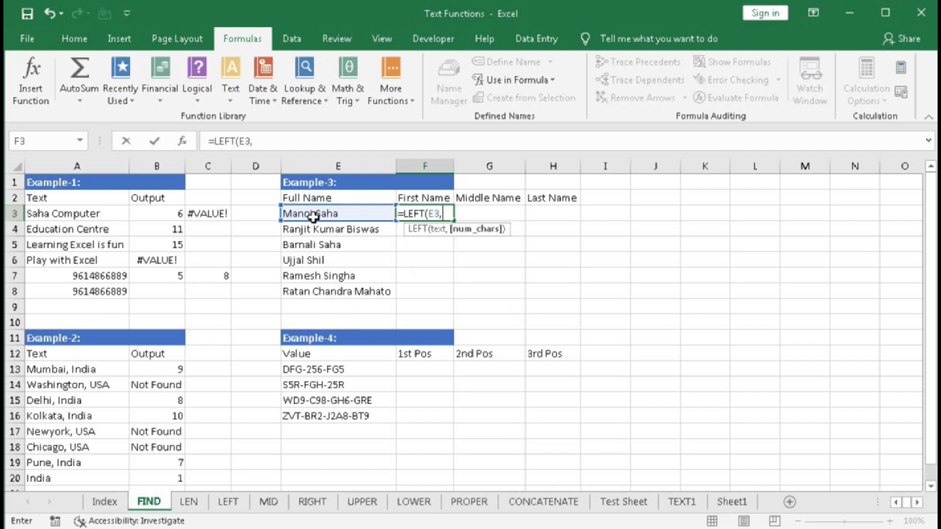
type("5)")
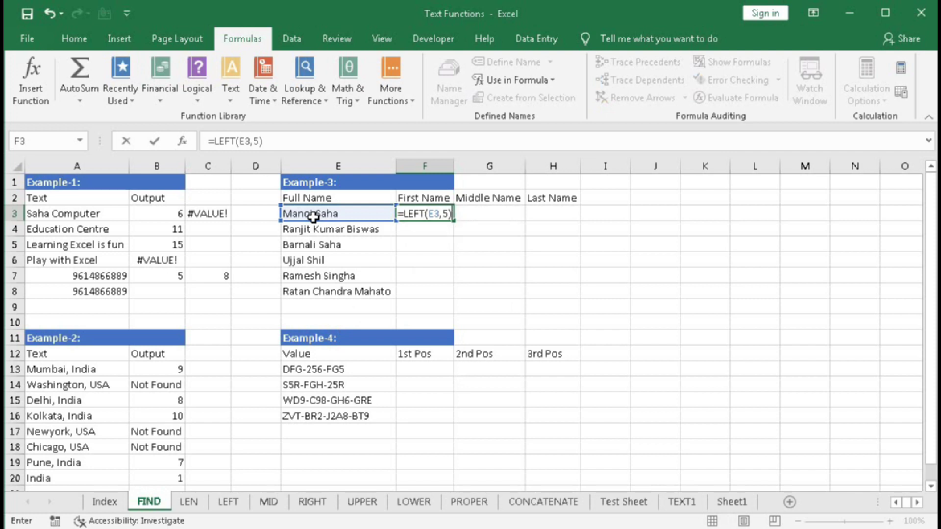
key("Return")
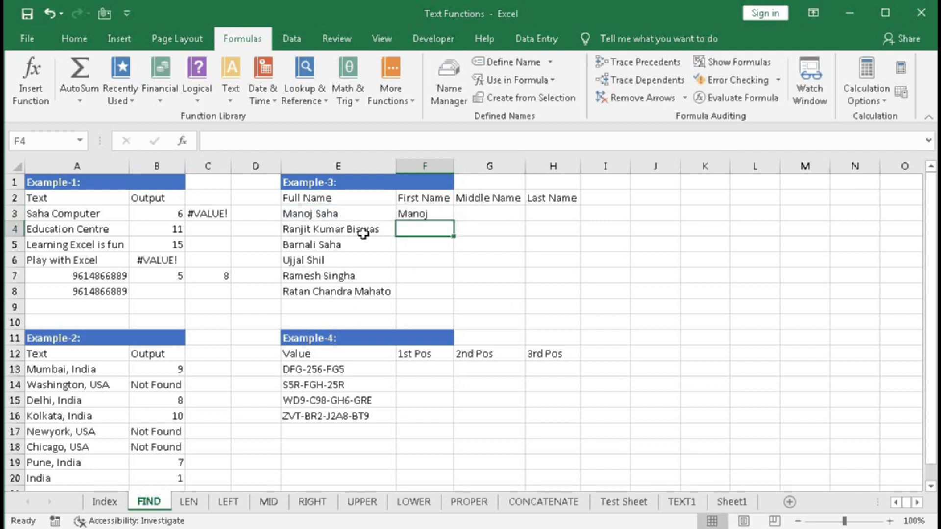
Fill the fixed-length LEFT formula from F3 down to F8 and check the first names in rows 4, 5 and 7
left_click(430, 216)
left_click_drag(454, 222, 439, 299)
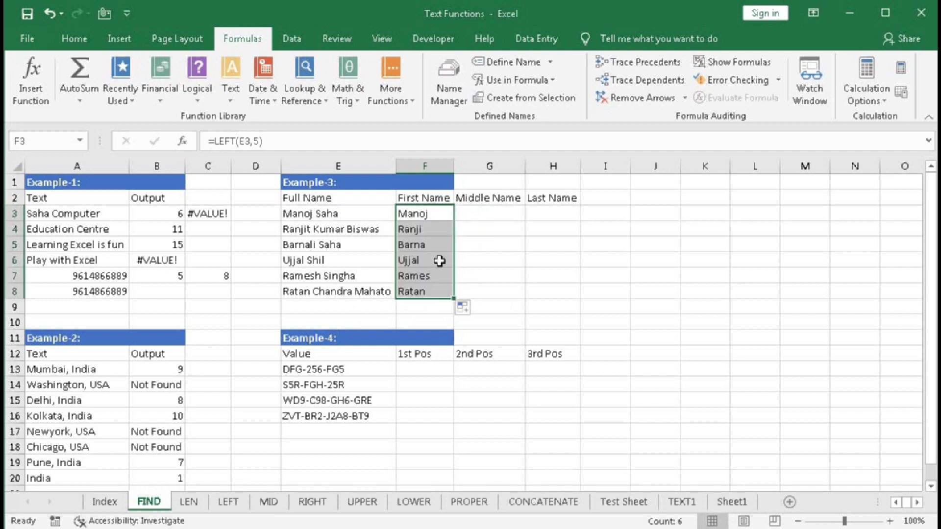
left_click(405, 229)
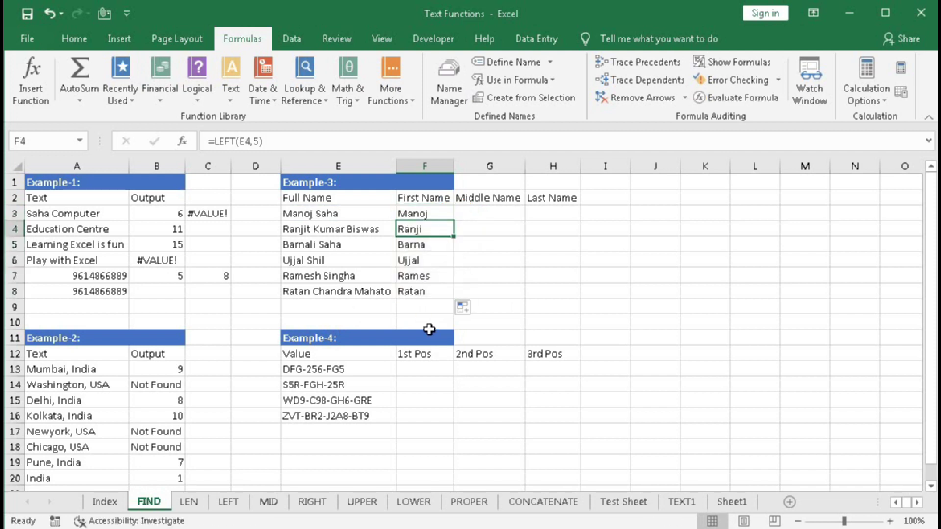
left_click(417, 250)
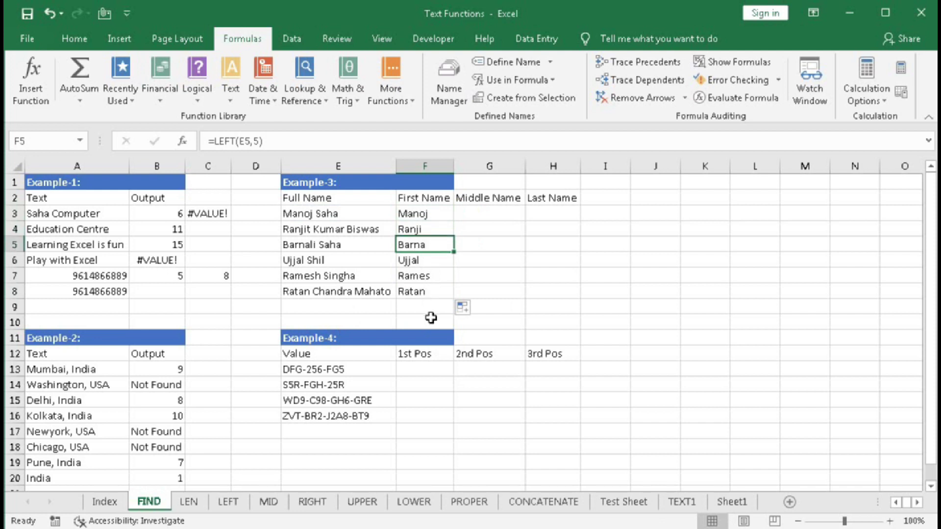
left_click(424, 275)
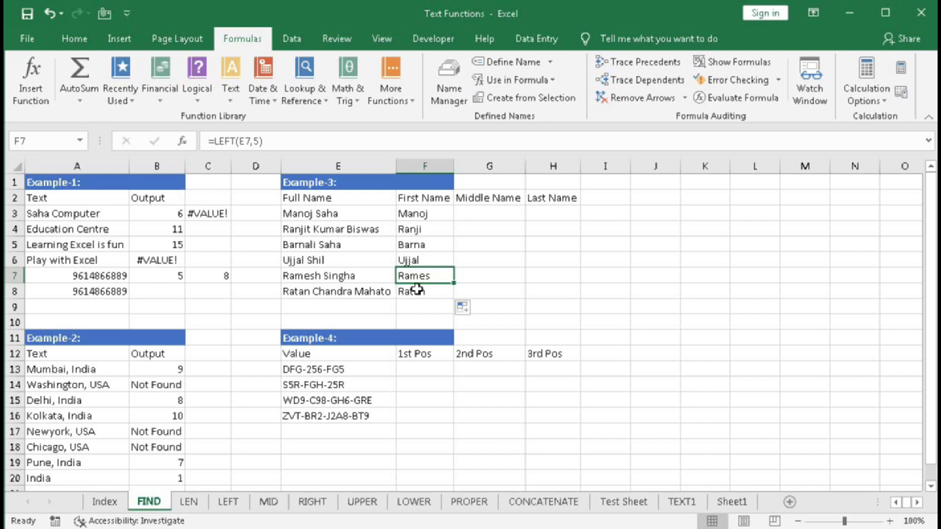
Replace the fixed character count in F3 so the formula reads =LEFT(E3,FIND(" ",E3)), and fill it down to F8
double_click(417, 216)
left_click(451, 229)
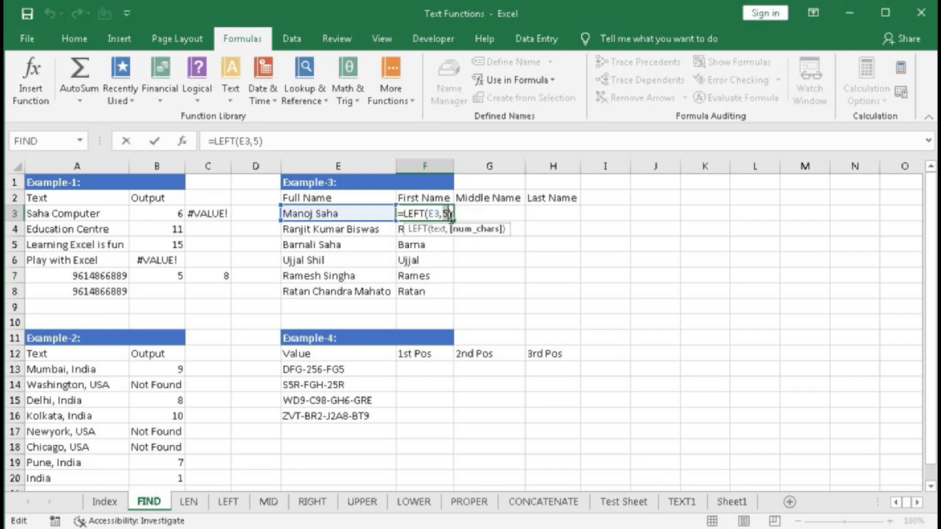
type("FI")
key("Tab")
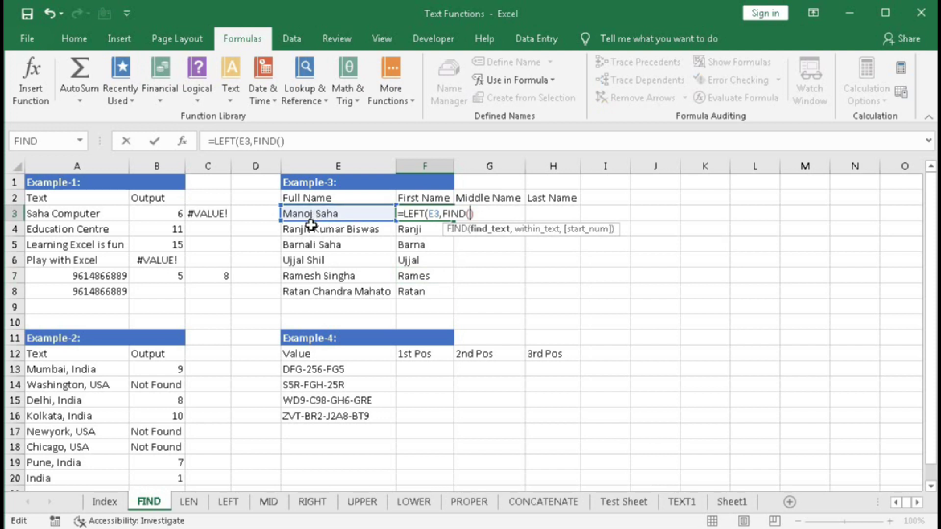
type("\" \",")
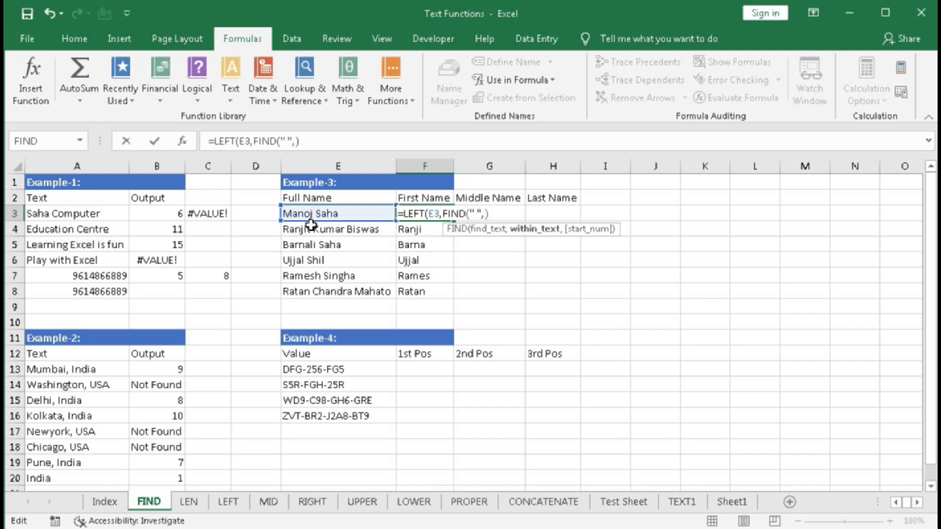
left_click(311, 215)
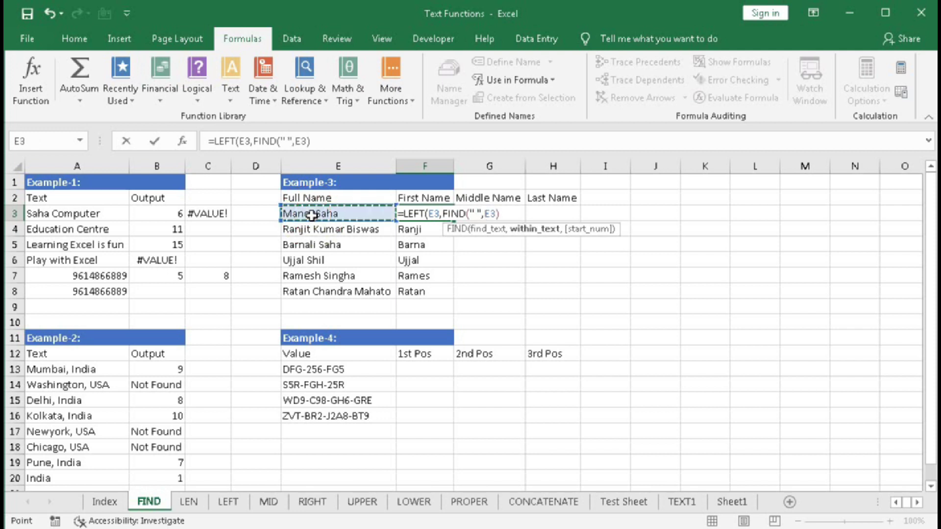
type(")")
key("Return")
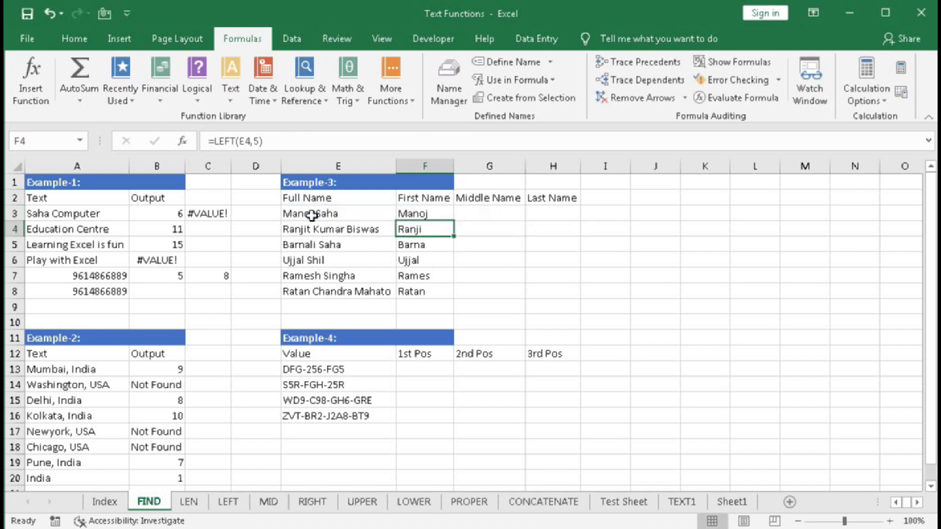
left_click(440, 217)
left_click_drag(453, 223, 444, 300)
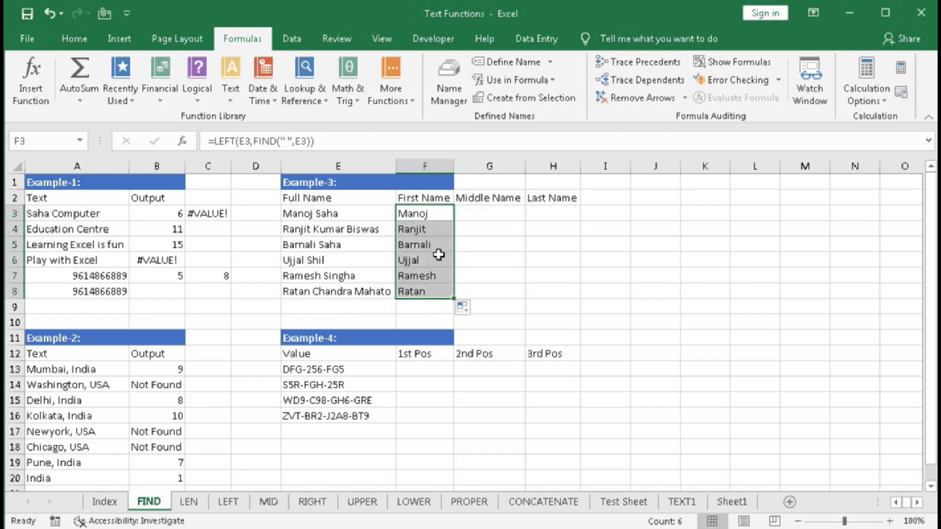
Enter =LEN(F3) in cell J3 to count the characters of the extracted first name
left_click(655, 214)
type("=")
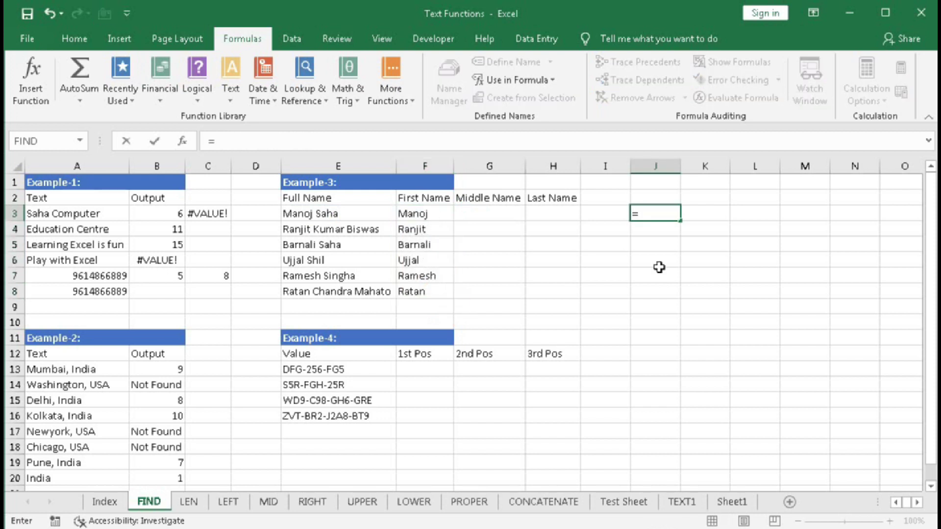
type("l")
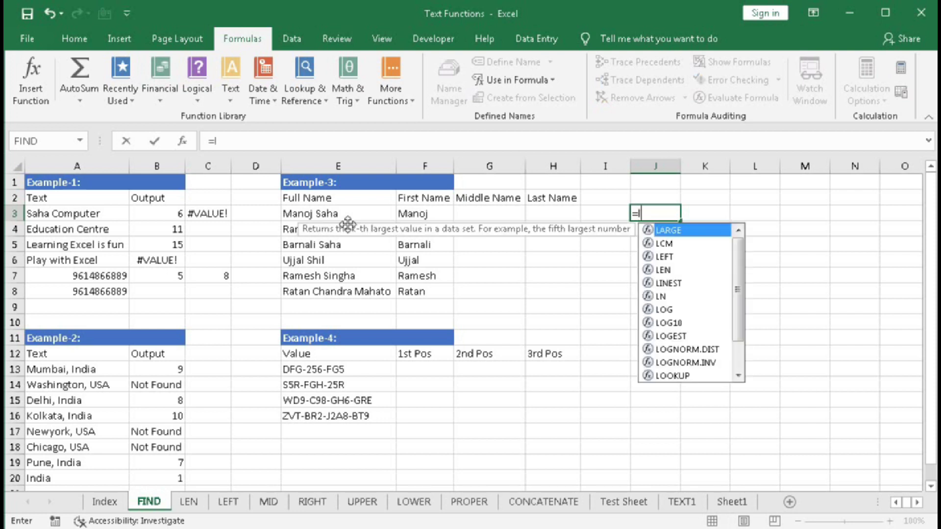
type("en")
key("Tab")
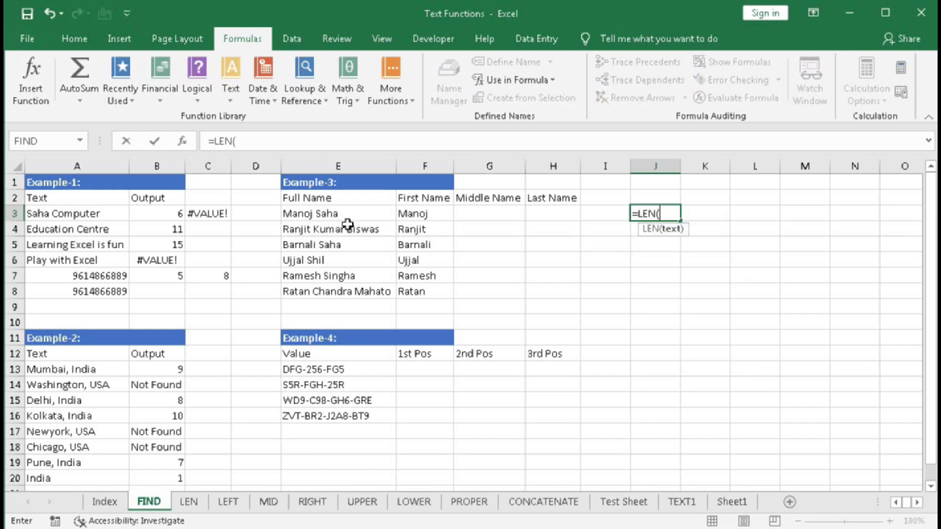
left_click(409, 219)
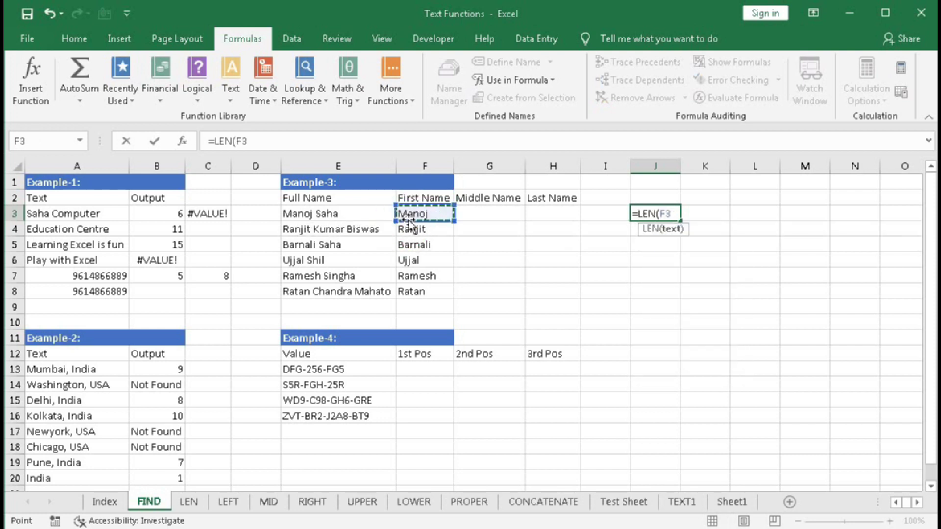
type(")")
key("Return")
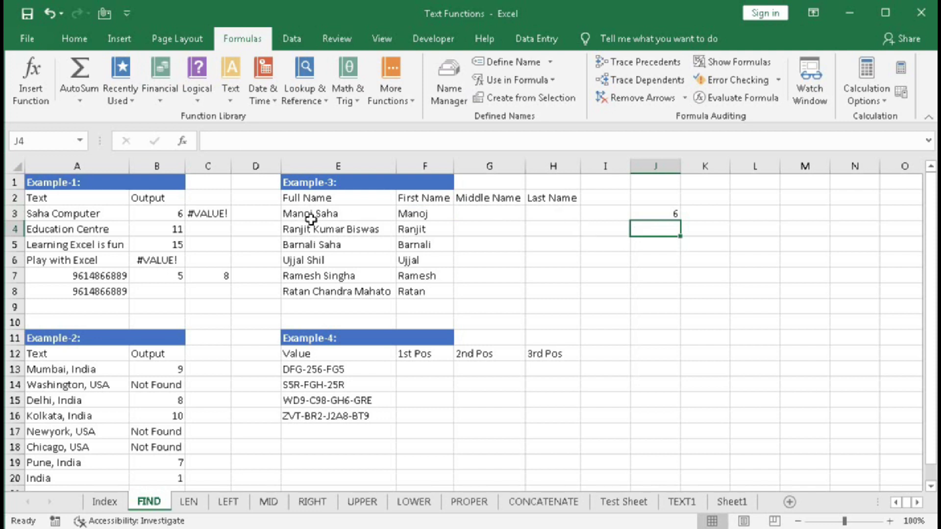
Subtract 1 from the character count in F3, making it =LEFT(E3,FIND(" ",E3)-1), and fill the formula down to F8
double_click(406, 213)
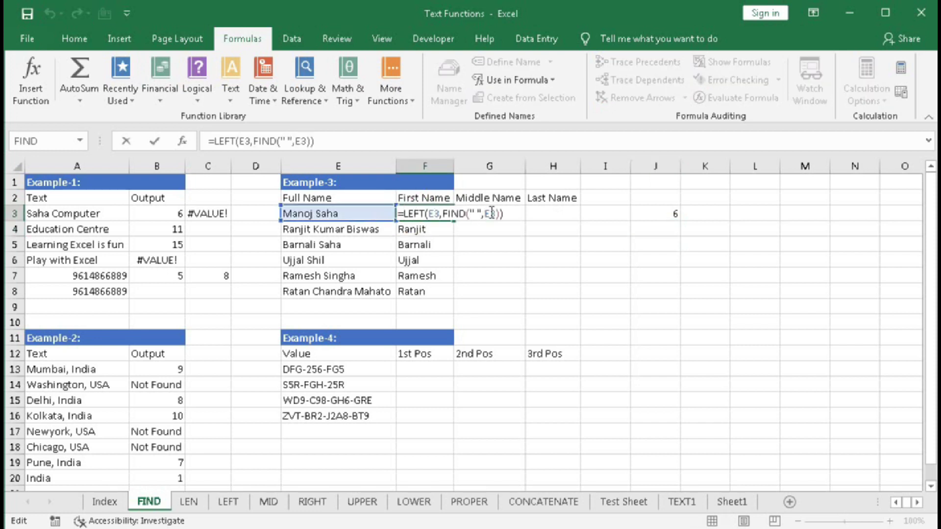
left_click(557, 214)
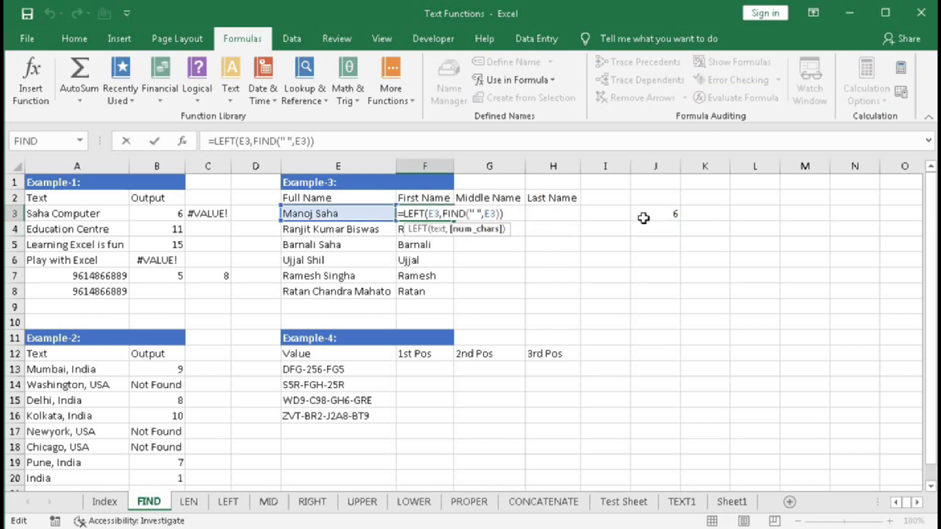
type("-1")
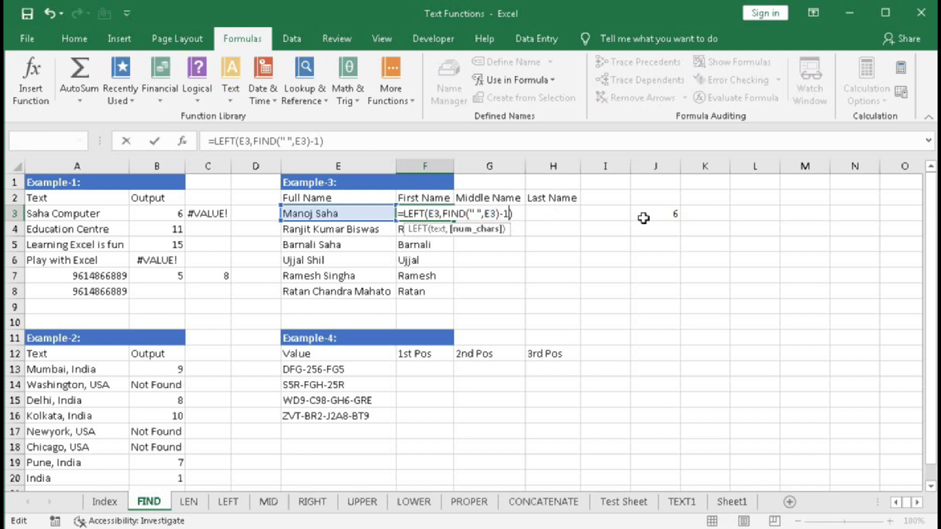
key("Return")
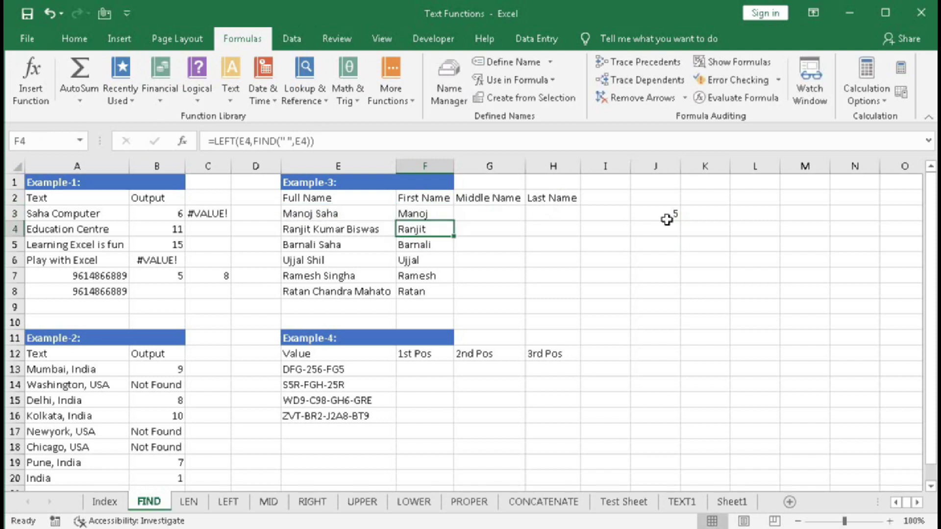
left_click(442, 215)
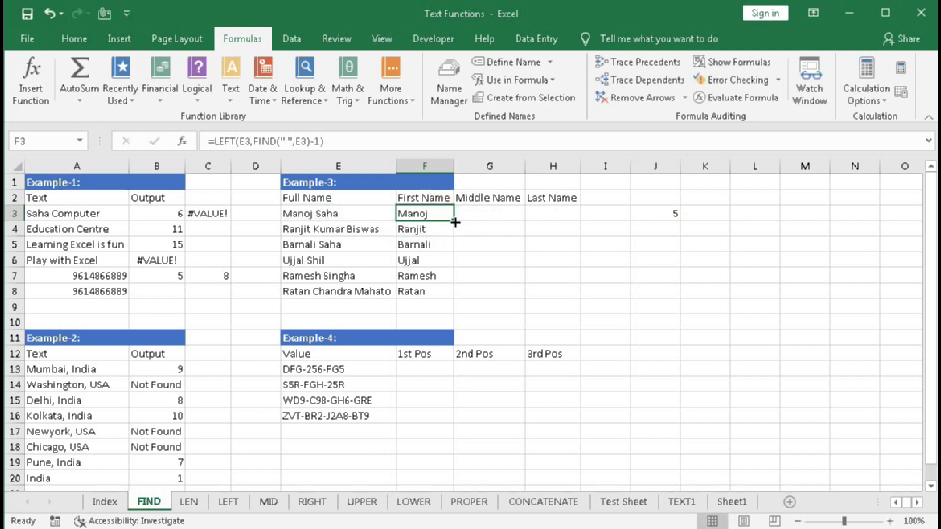
left_click_drag(455, 222, 455, 296)
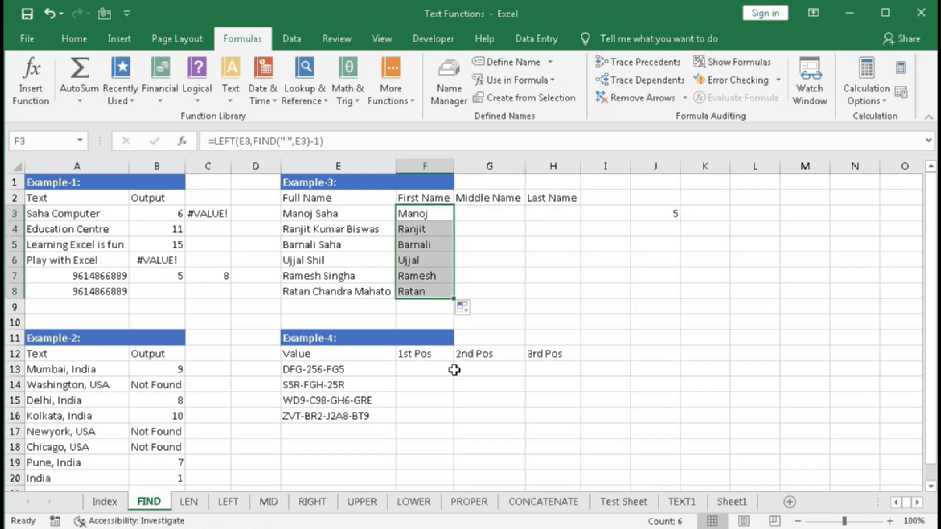
Start a MID formula in G3 that takes its text from E3 and uses FIND(" ",E3) as the start position
key("Right")
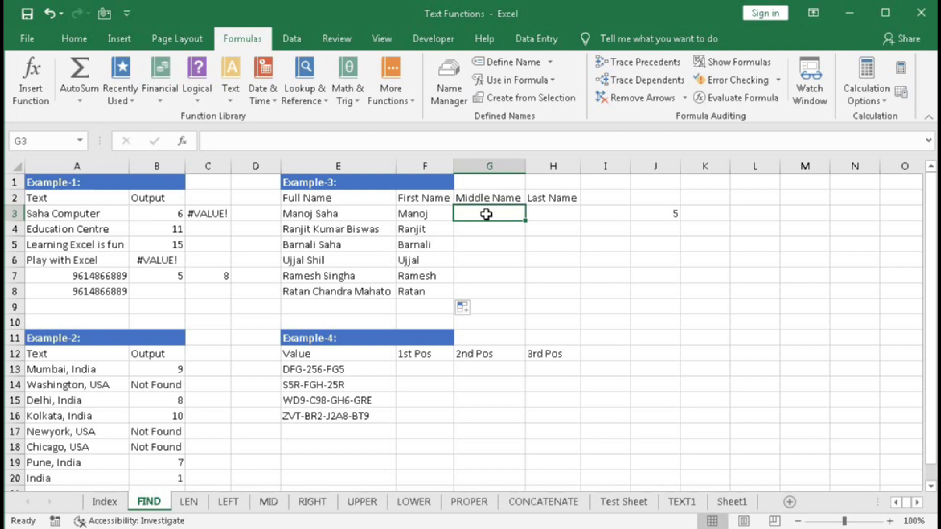
type("=mid")
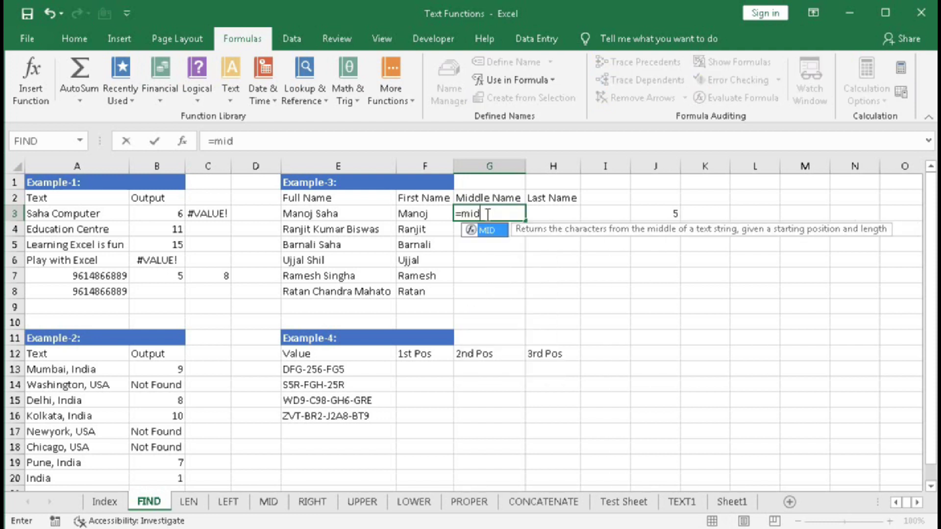
key("Tab")
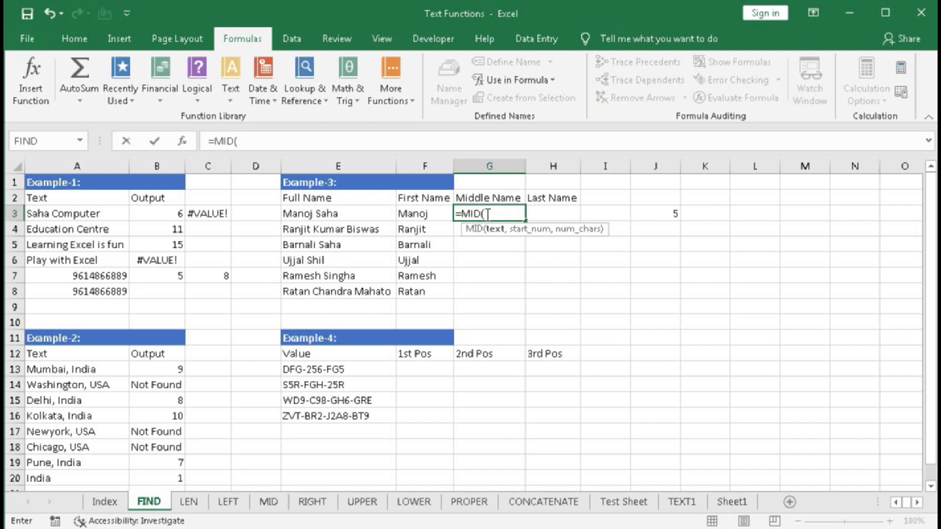
left_click(328, 214)
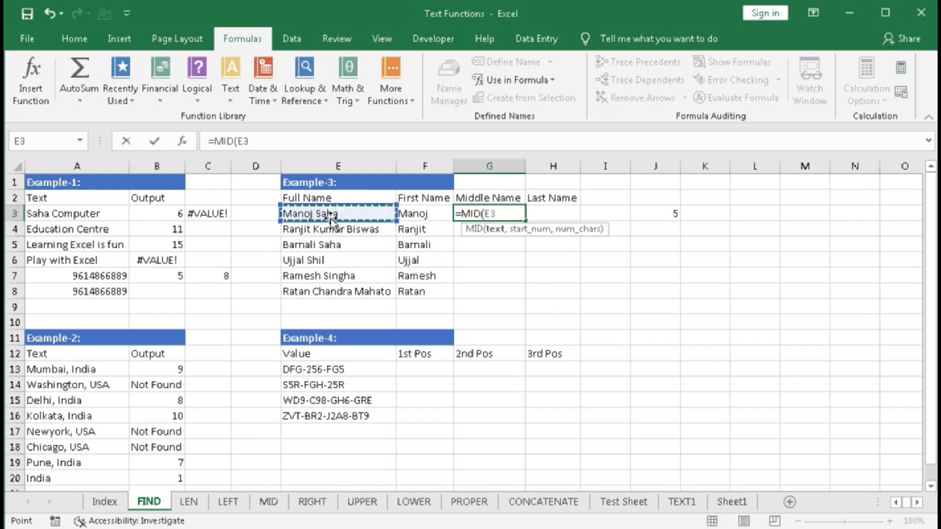
type(",")
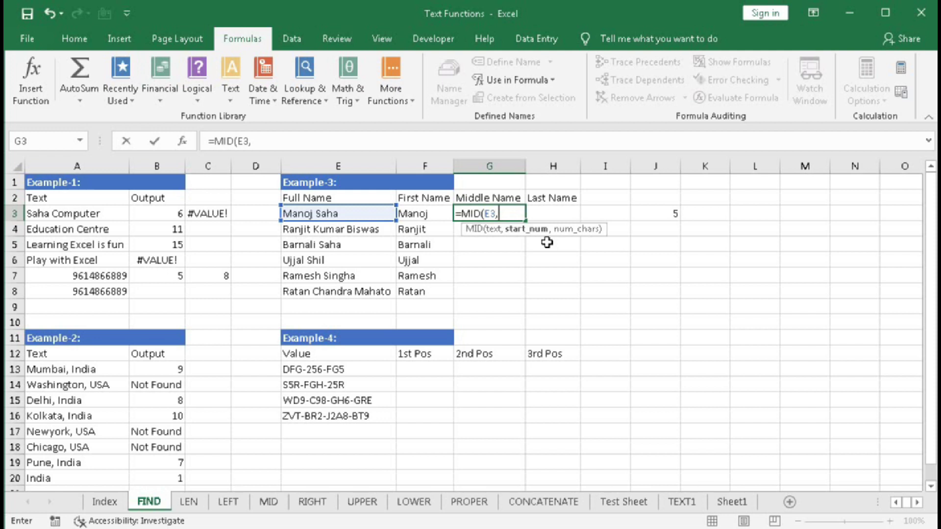
type("FIND(\" \"")
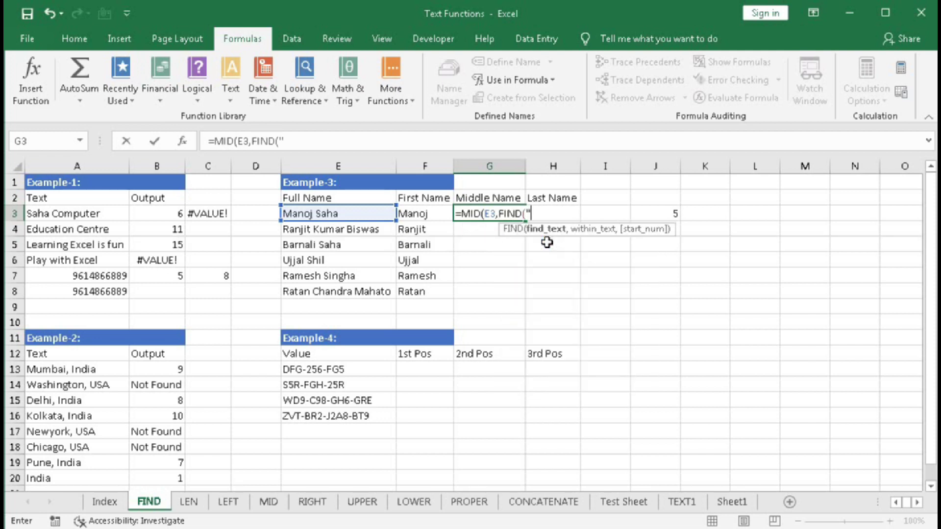
type(",")
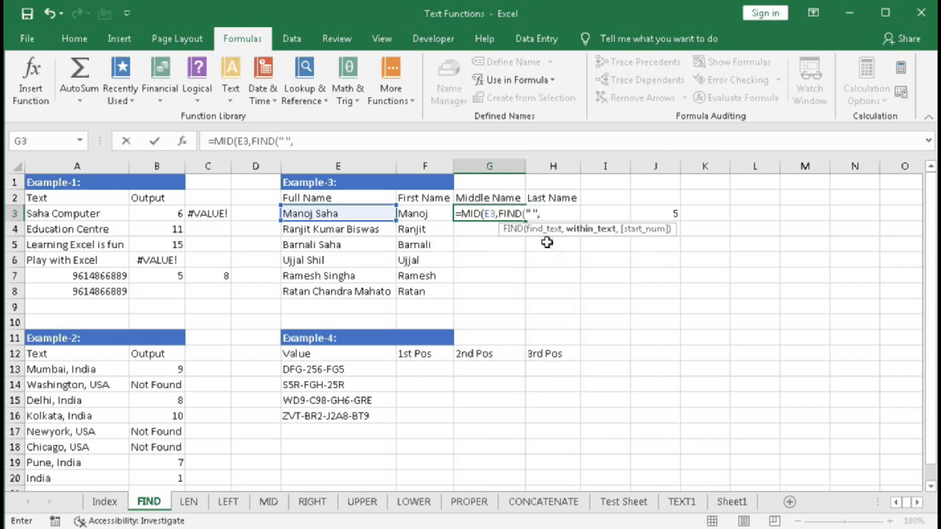
left_click(355, 213)
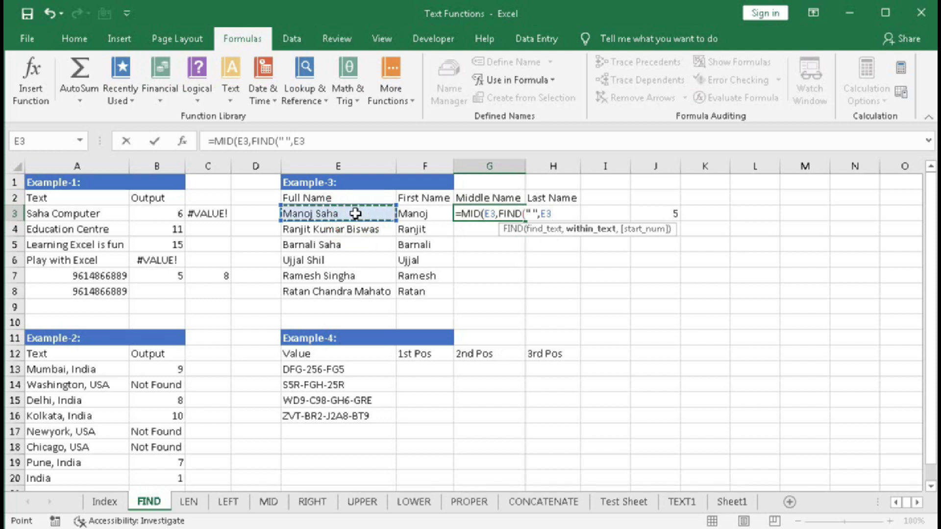
type(",")
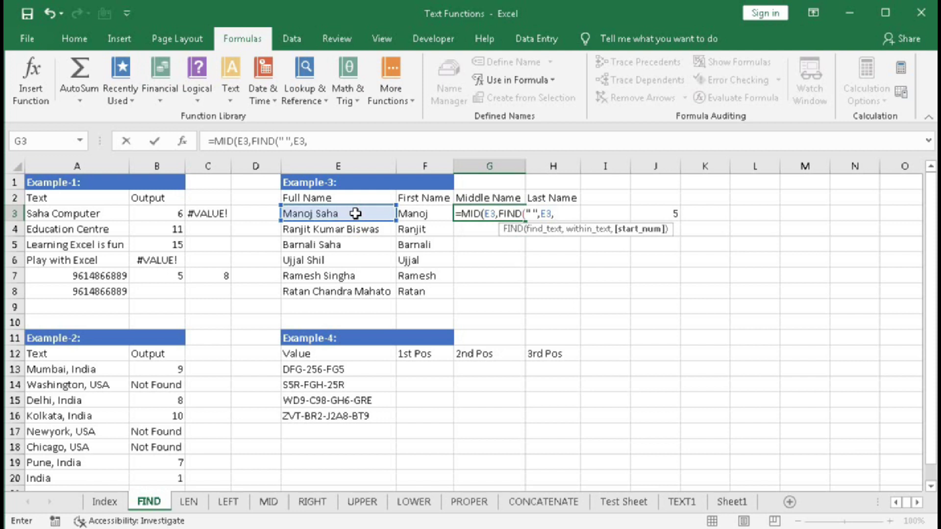
key("BackSpace")
type(")")
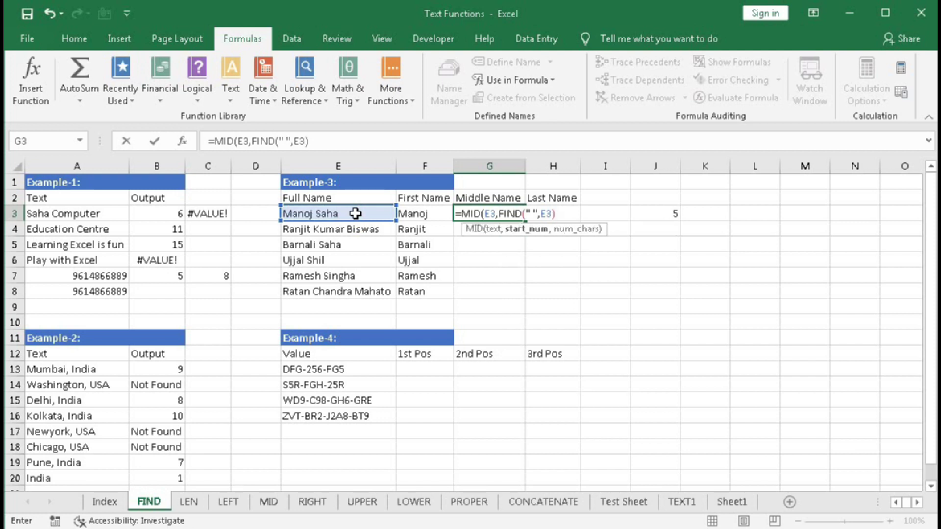
Evaluate the start_num argument of the MID formula in place to check its value, and restore the FIND expression
left_click(528, 231)
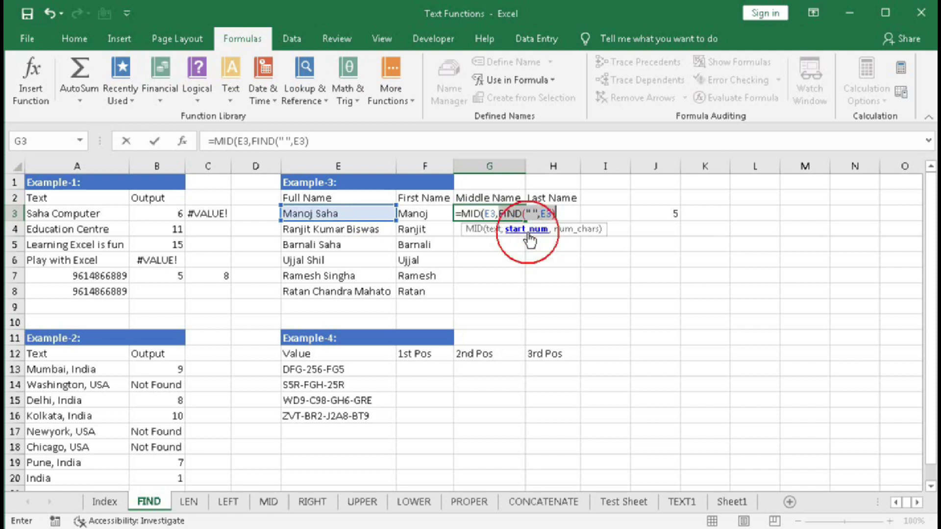
type("6")
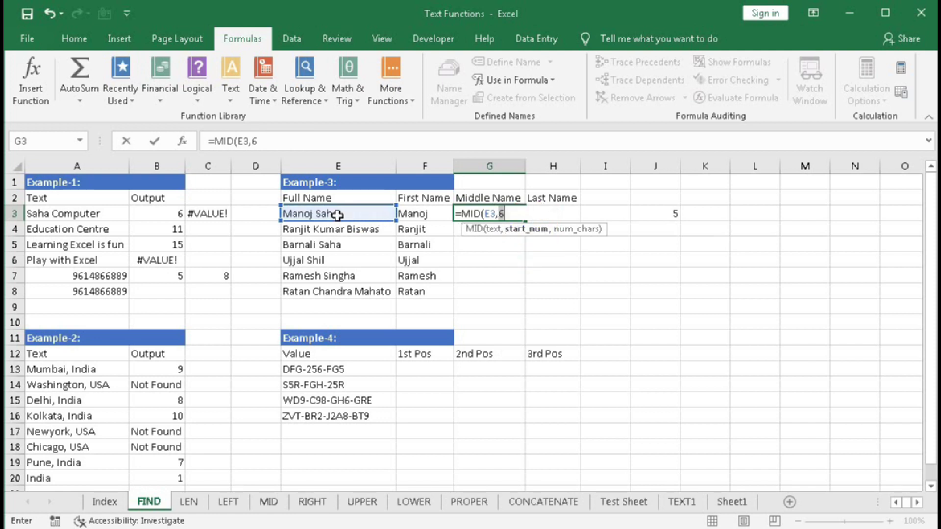
key("ctrl+z")
left_click(562, 214)
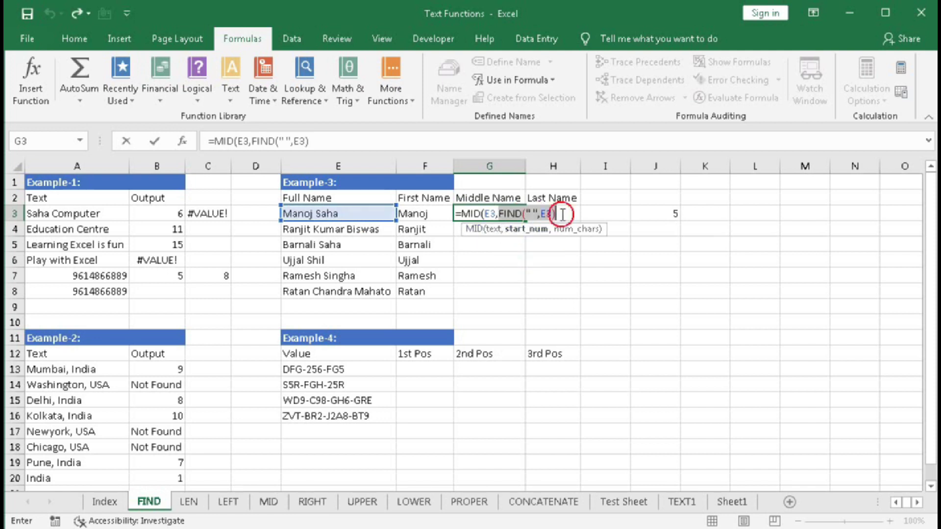
Begin the num_chars argument of the MID formula with a second FIND that searches for a space in E3
type(",")
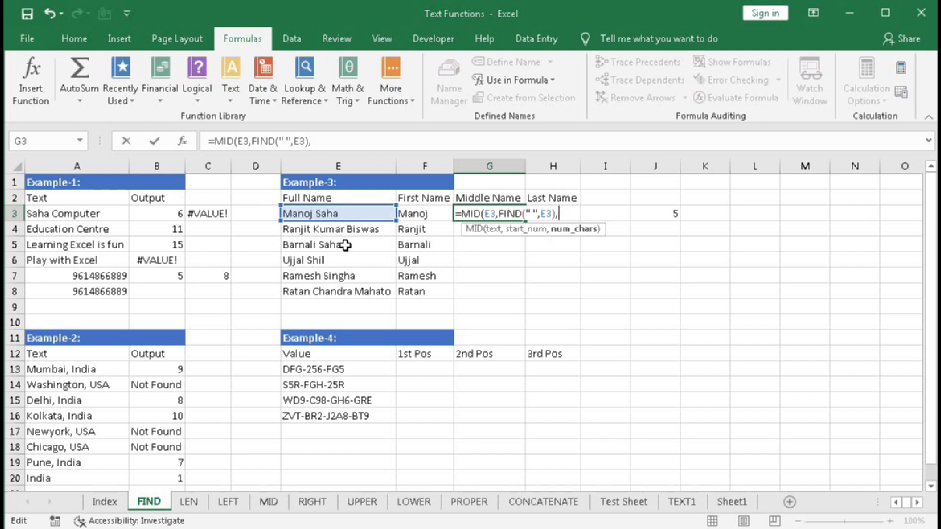
type("FIND(")
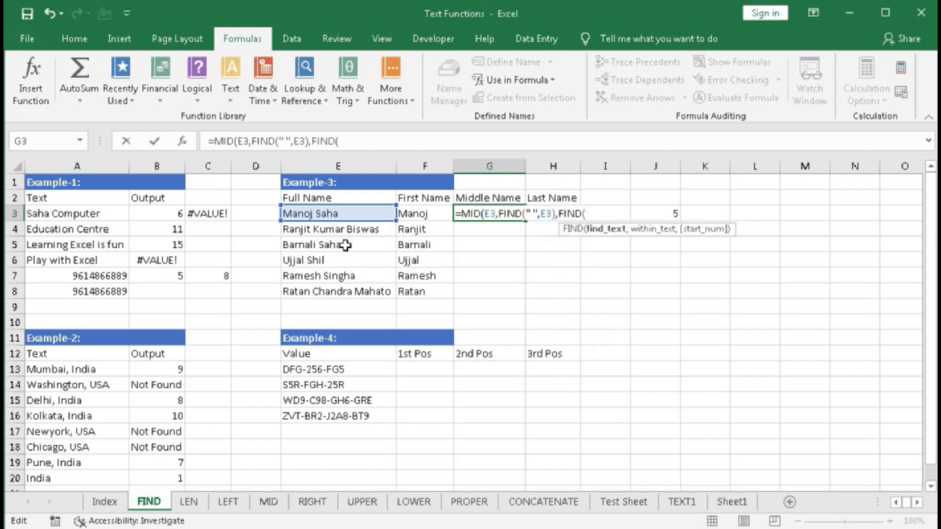
type("\" \",")
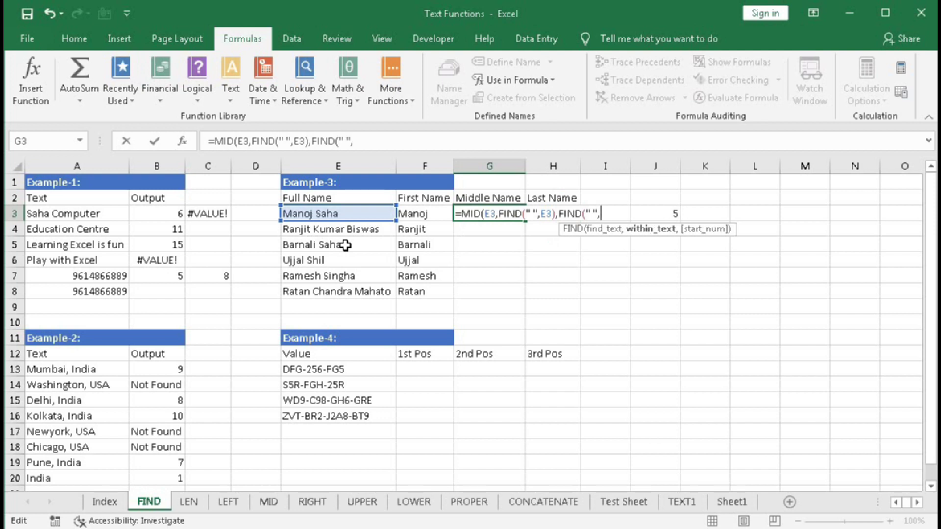
left_click(350, 214)
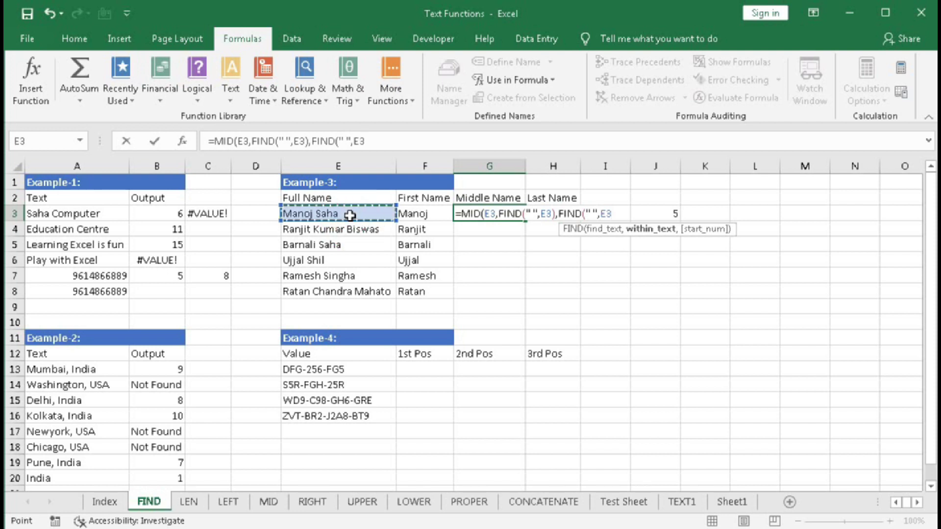
type(",")
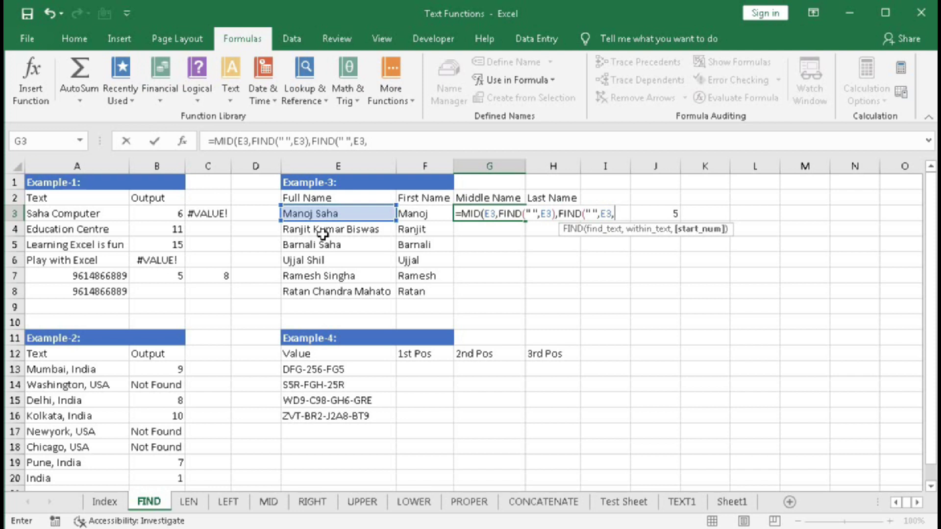
Set the second FIND's start number to FIND(" ",E3)+1 so its search begins after the first space
type("find")
key("Tab")
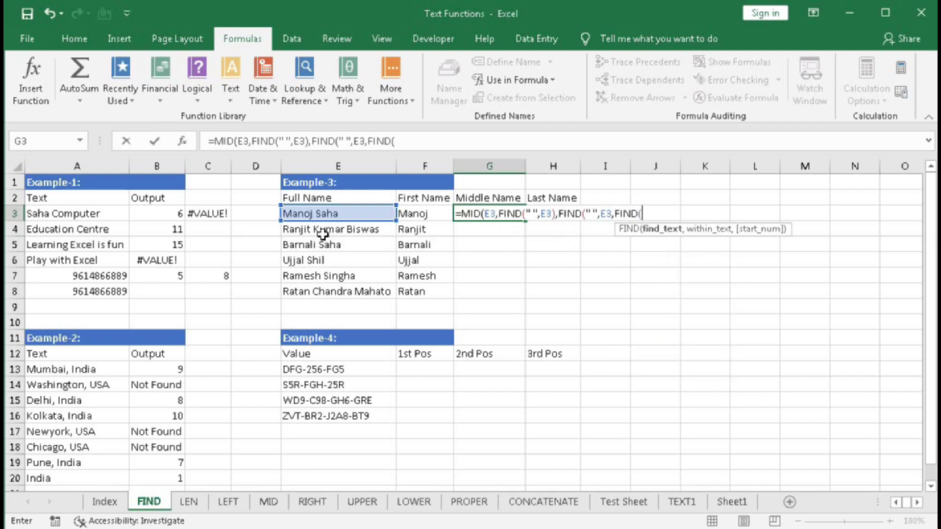
type("\" \",")
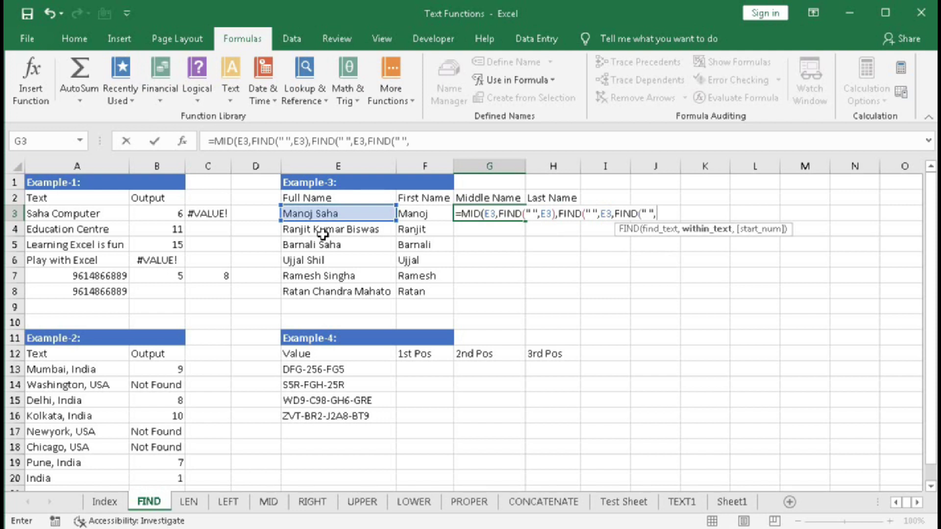
left_click(333, 212)
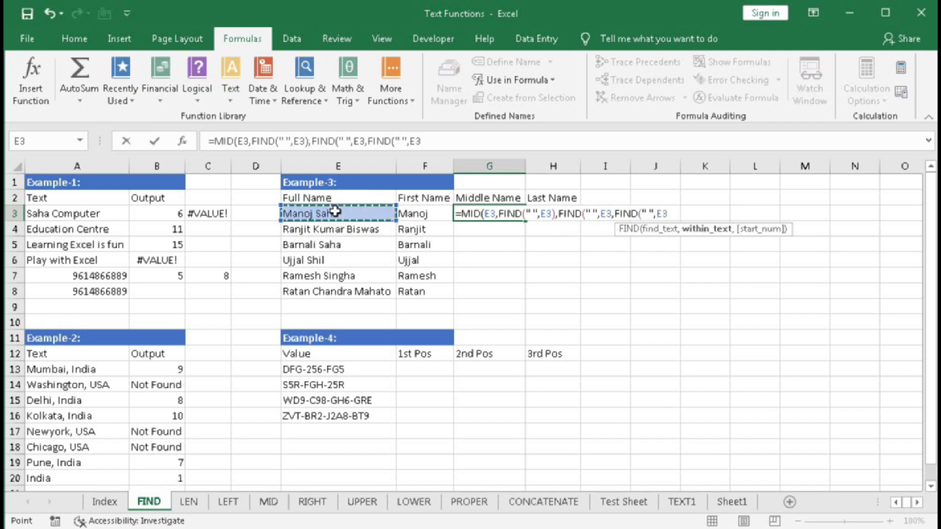
type(",")
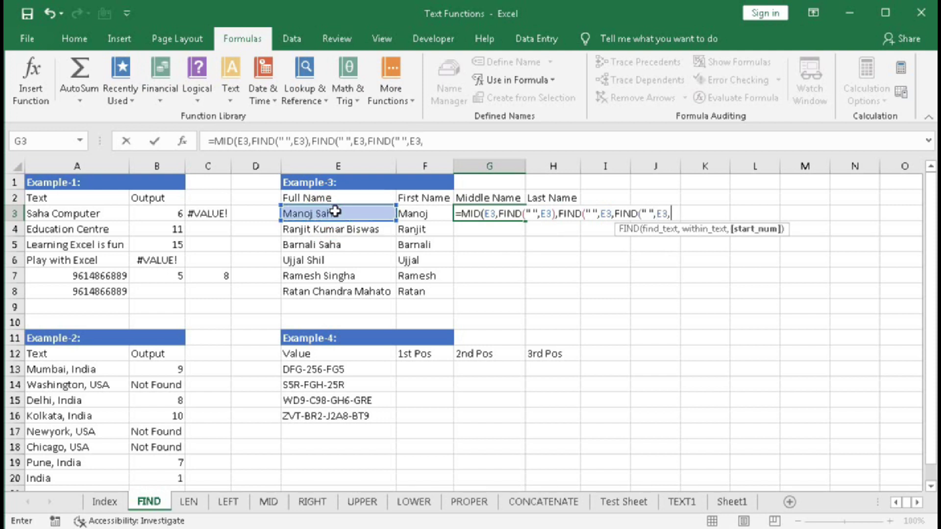
key("BackSpace")
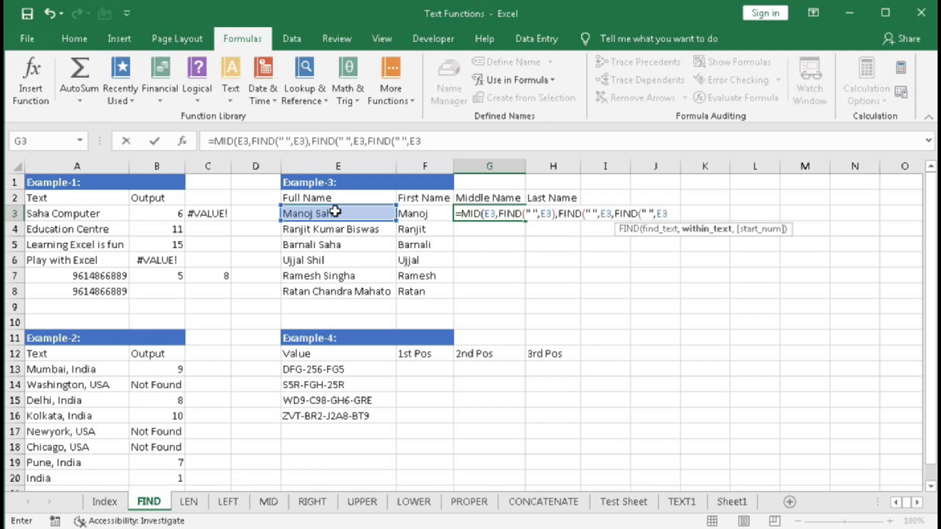
type(")")
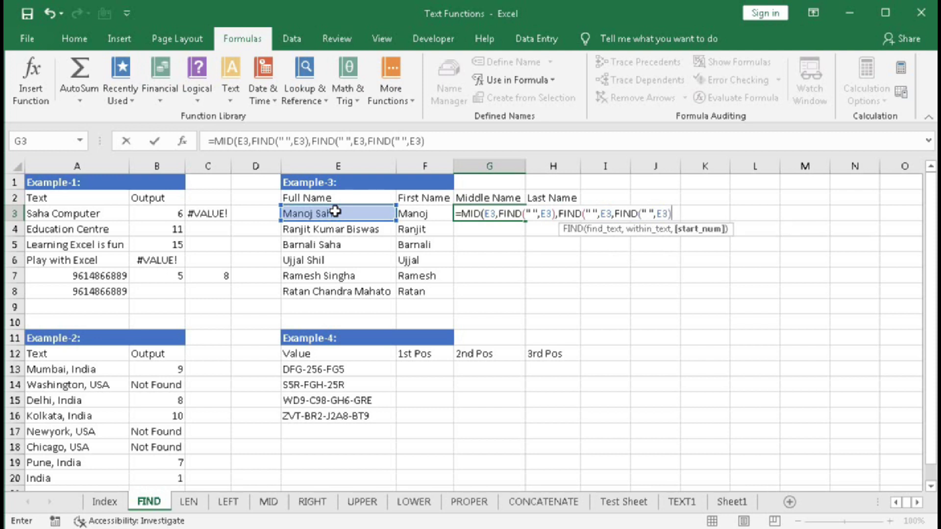
left_click(700, 240)
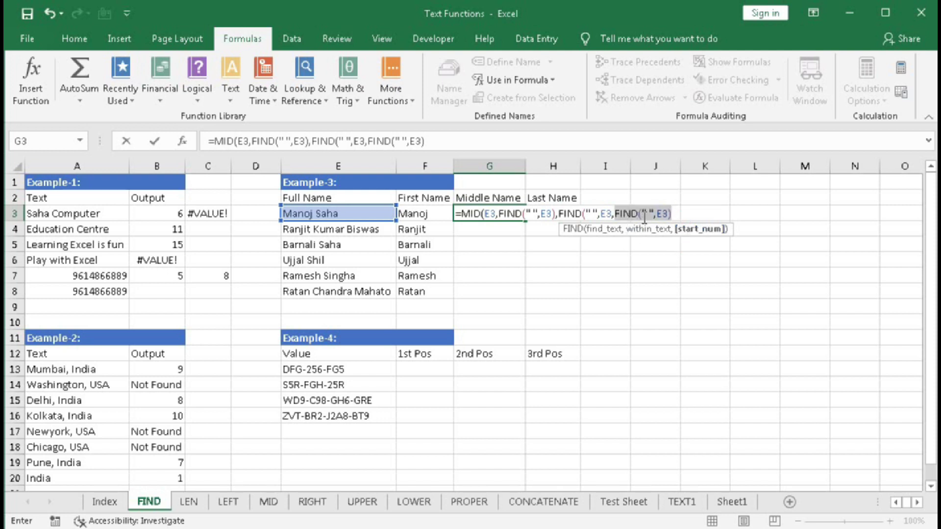
left_click(699, 218)
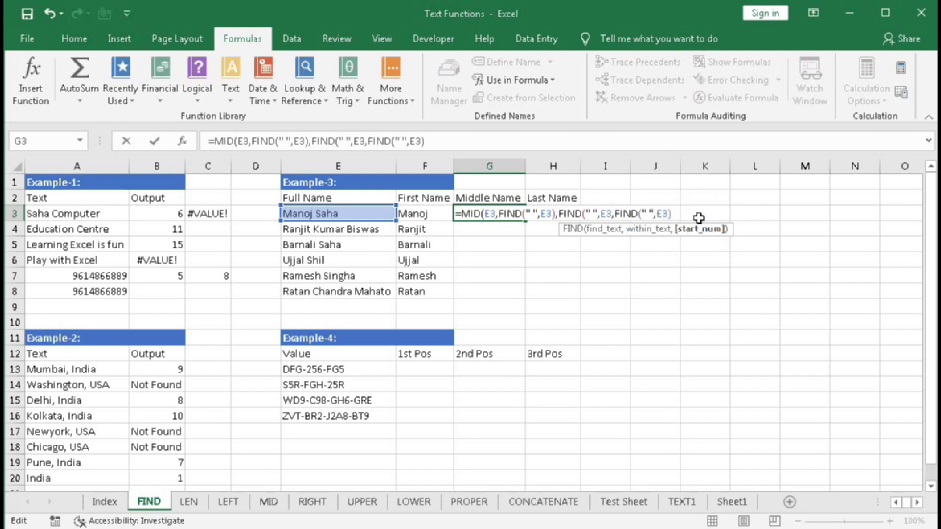
type("+1")
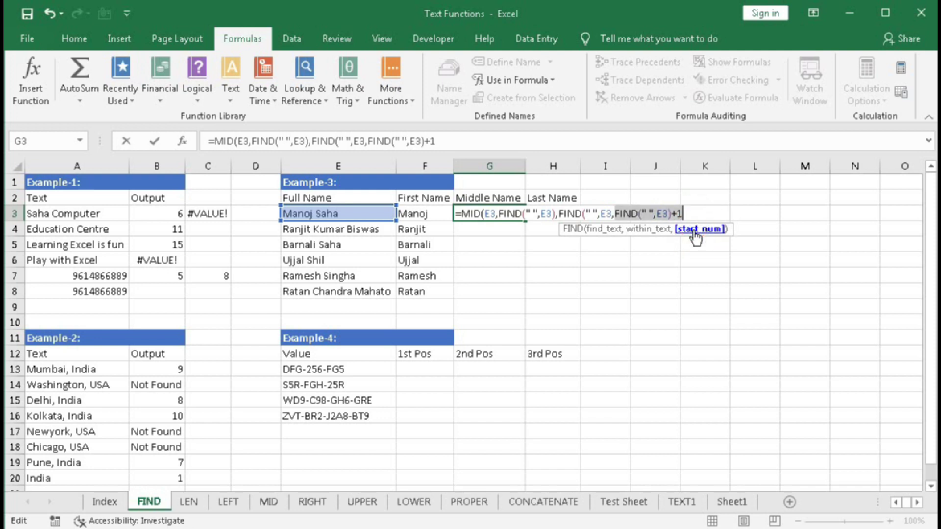
Evaluate the second FIND's start number in place to check its value, and restore the nested expression
type("7")
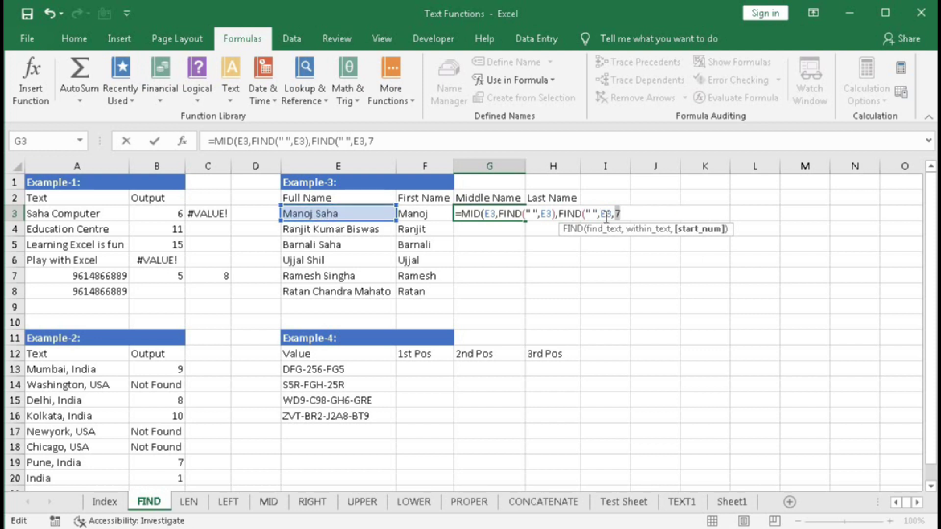
key("ctrl+z")
left_click(692, 219)
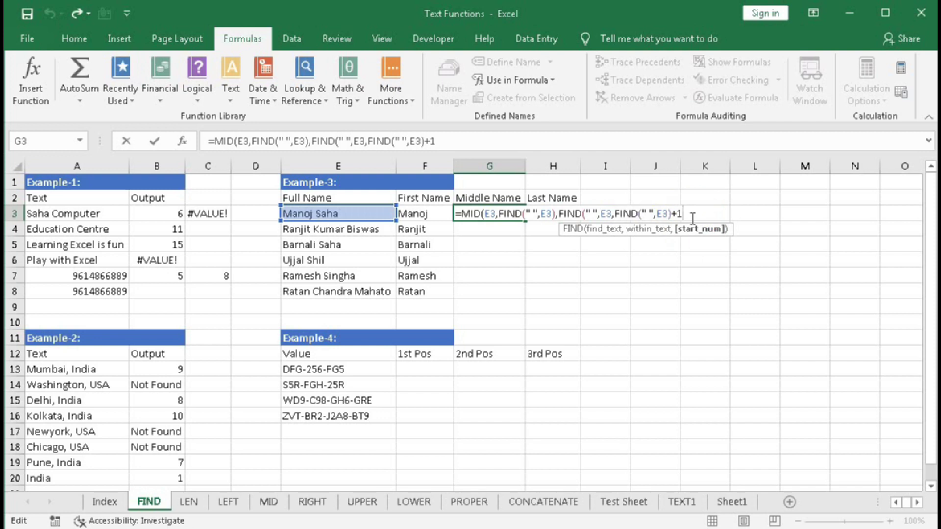
Subtract FIND(" ",E3) from the second space's position to complete num_chars, and enter the MID formula in G3
type(")-")
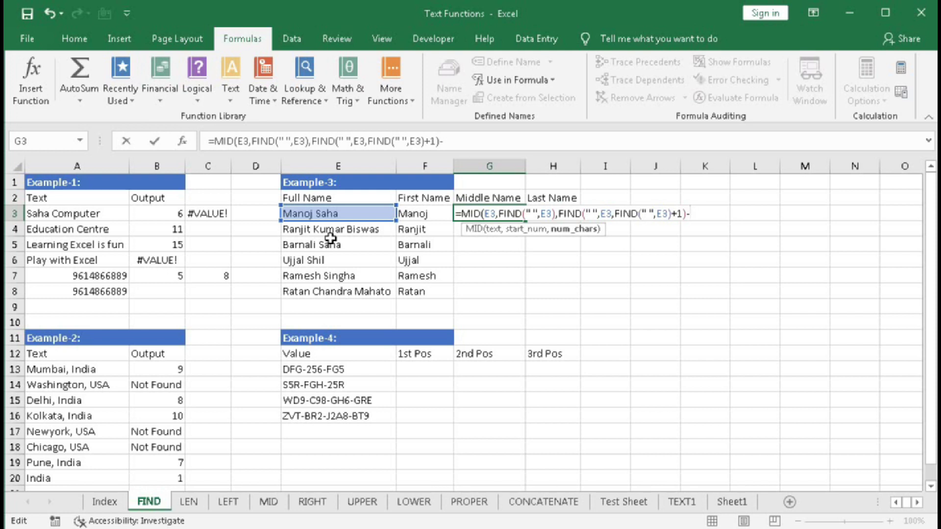
type("FIND(")
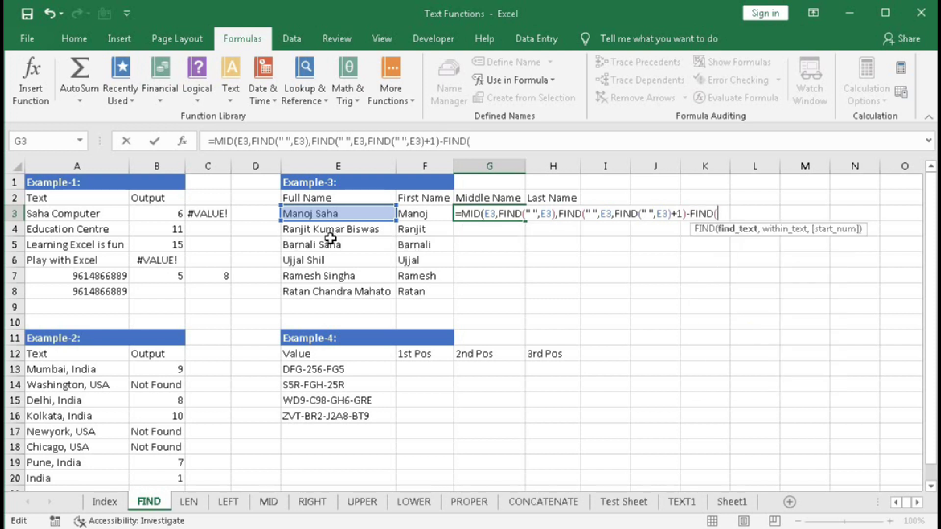
type("\" \",")
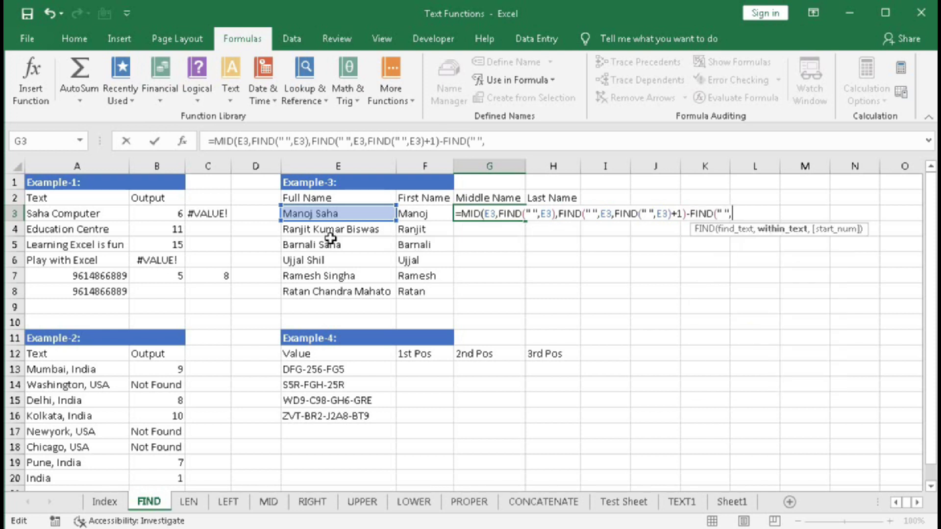
left_click(325, 210)
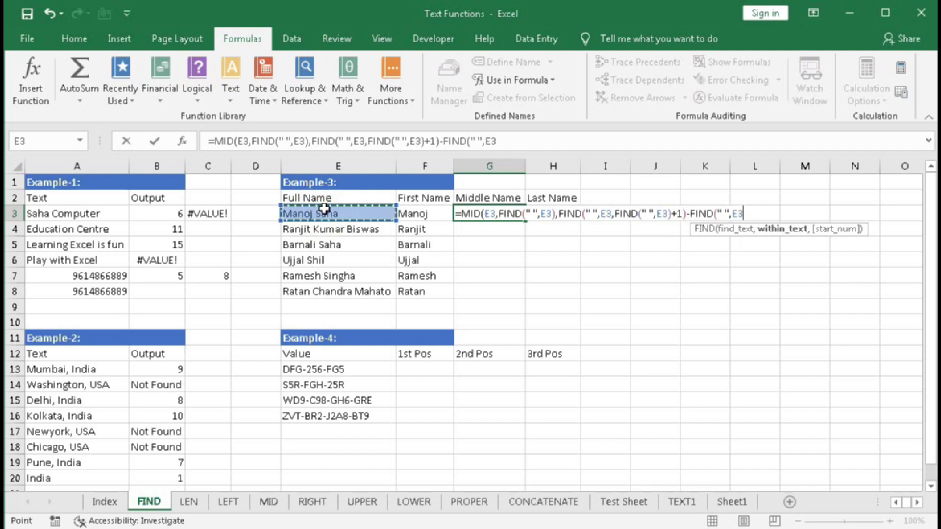
type(")")
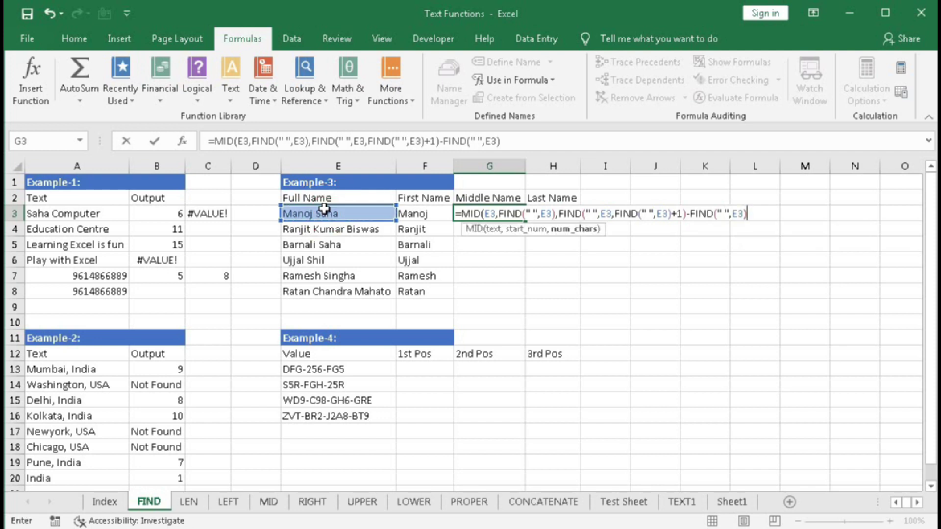
type(")")
key("Return")
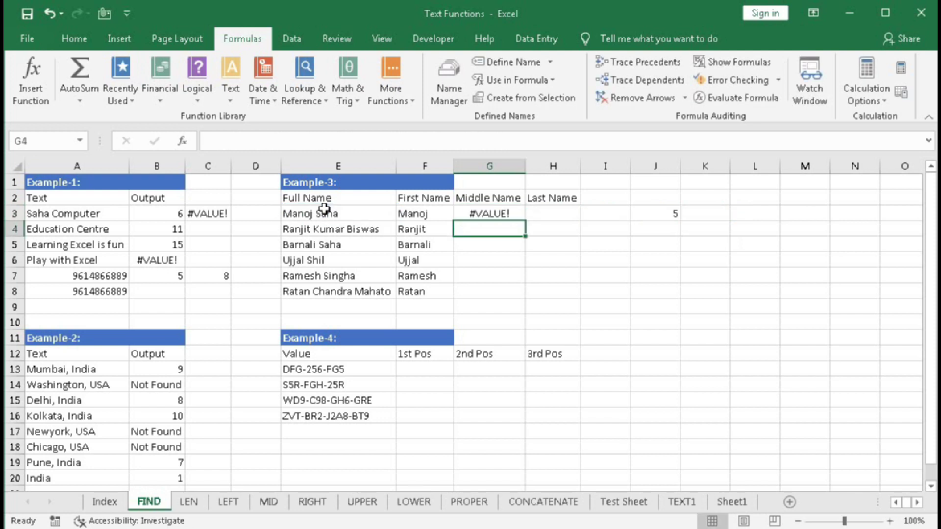
Fill the MID formula from G3 down through G8
left_click(498, 214)
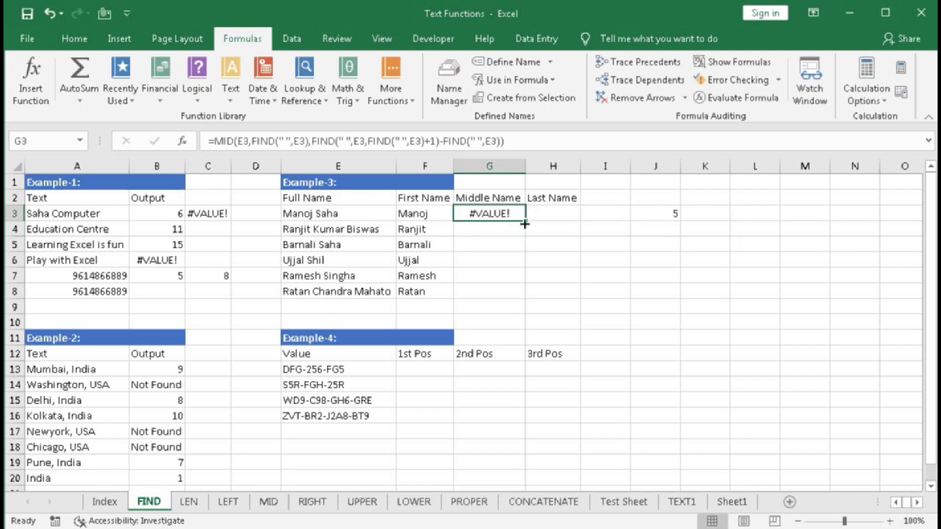
left_click_drag(525, 221, 530, 301)
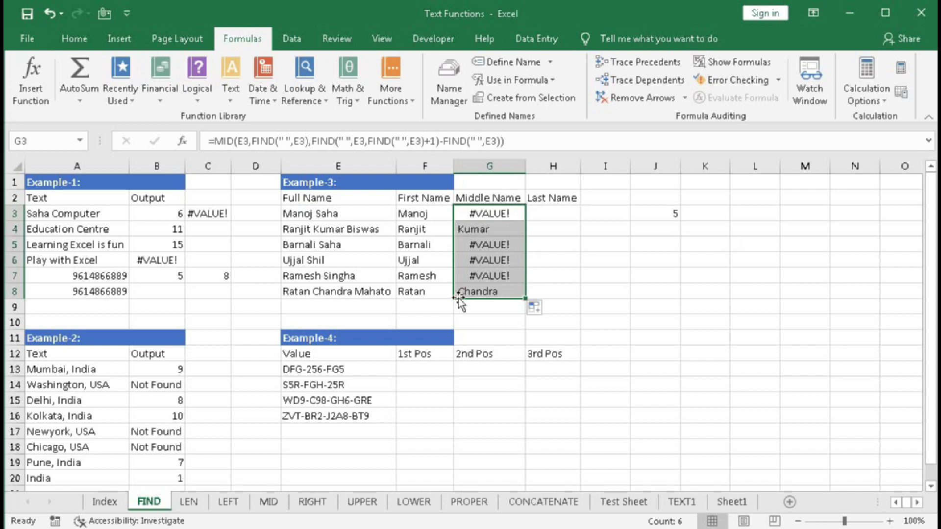
Add +1 to the MID start number in G3, making it FIND(" ",E3)+1, and fill the formula down through G8
double_click(490, 216)
left_click(531, 230)
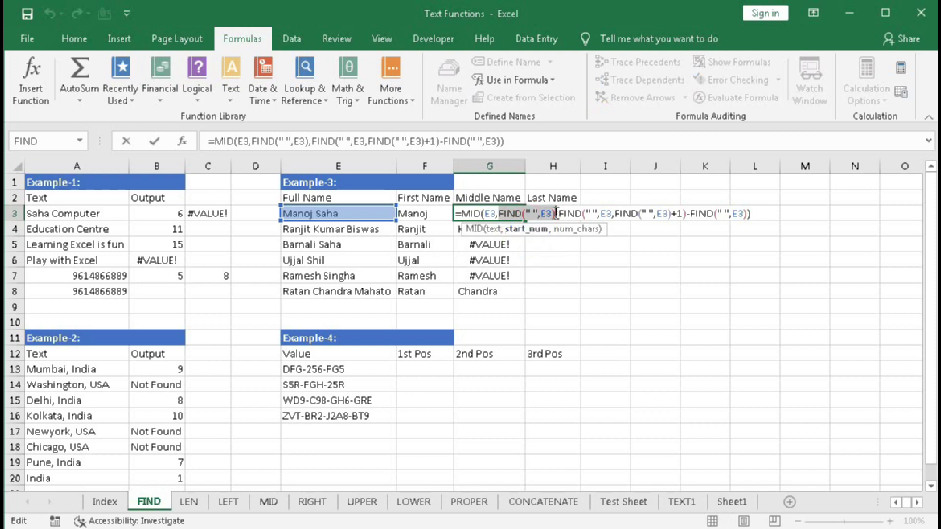
left_click(679, 211)
type("+1")
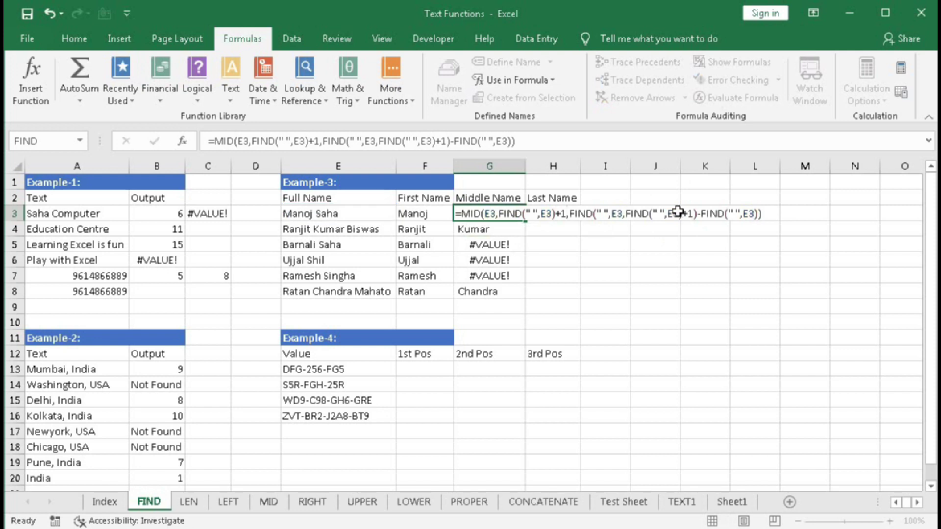
key("Return")
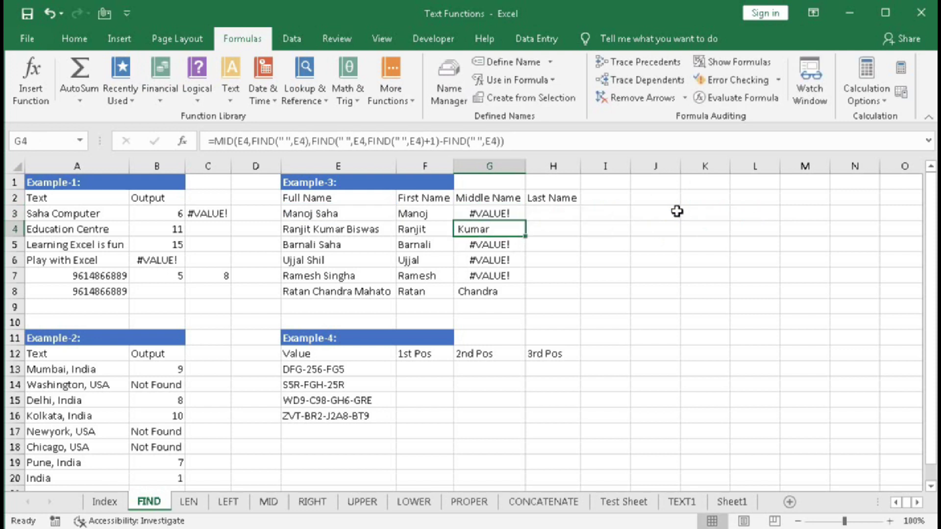
left_click(472, 218)
double_click(526, 220)
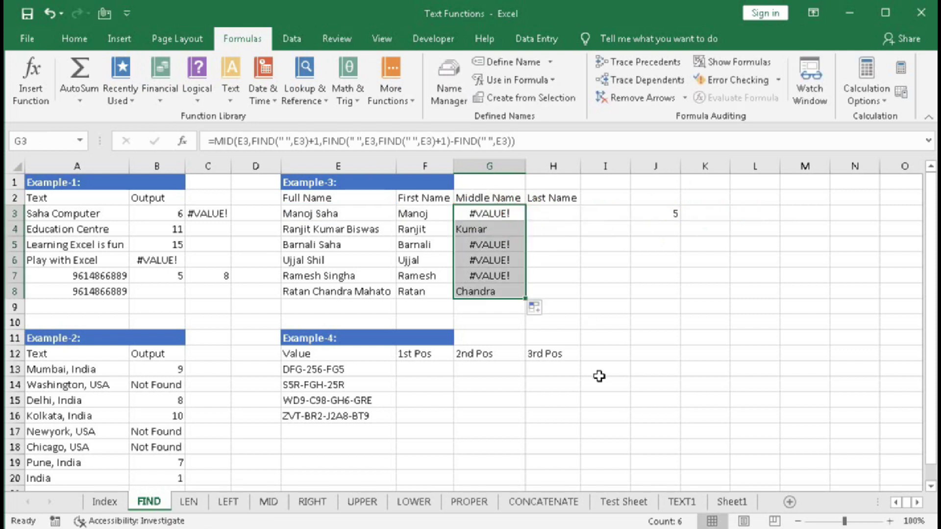
Wrap the G3 formula in IFERROR with an empty string "" as the fallback, and fill it down through G8
double_click(487, 216)
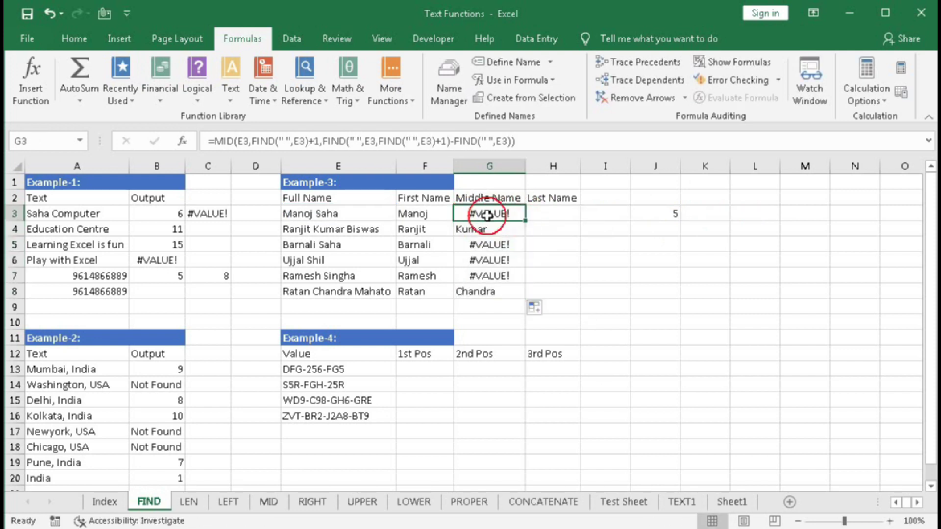
left_click(464, 214)
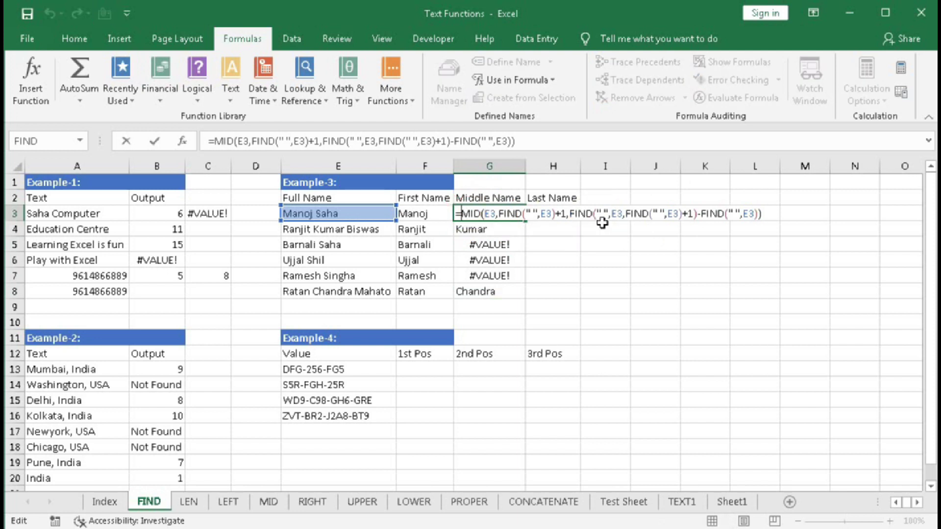
type("IFERROR(")
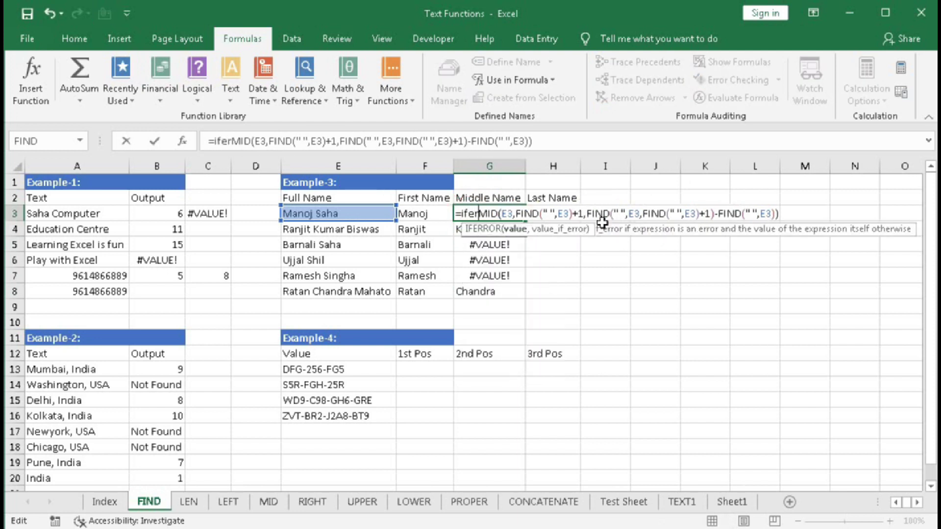
type(",\"\"")
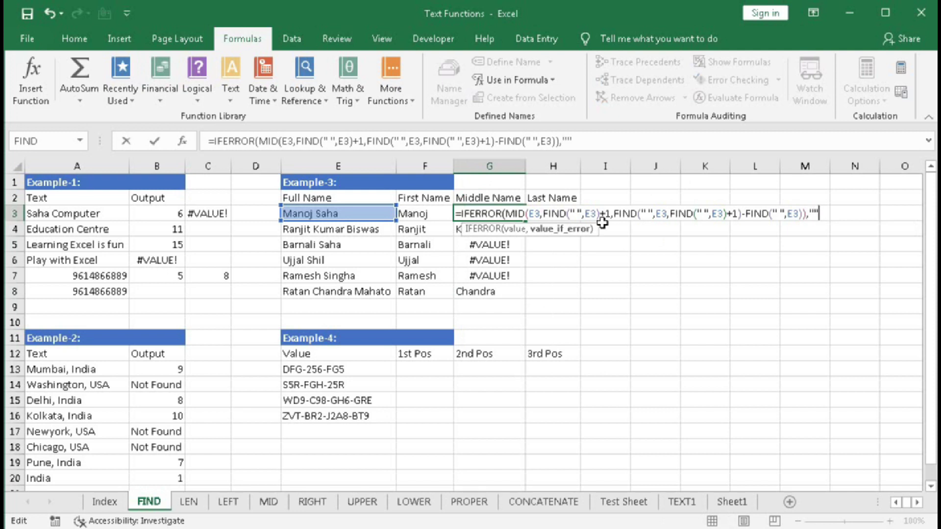
type(")")
key("Return")
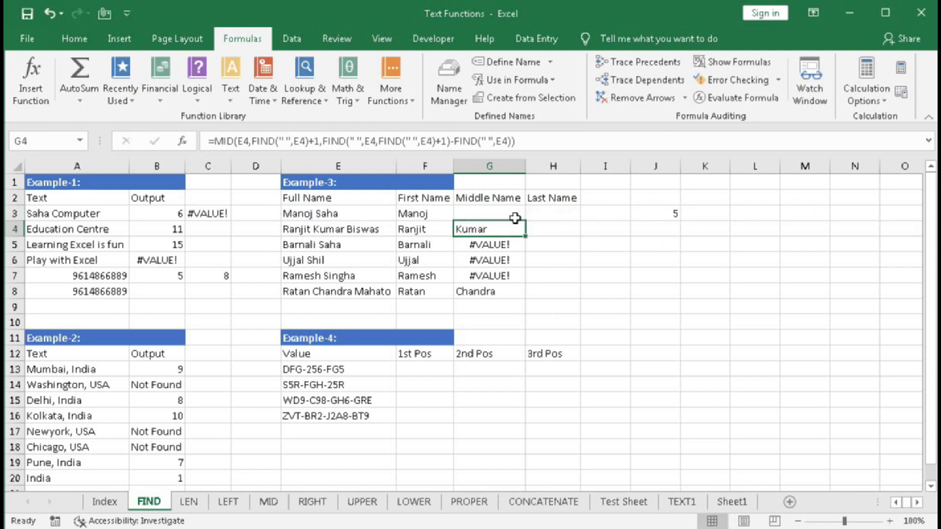
left_click(514, 216)
double_click(525, 221)
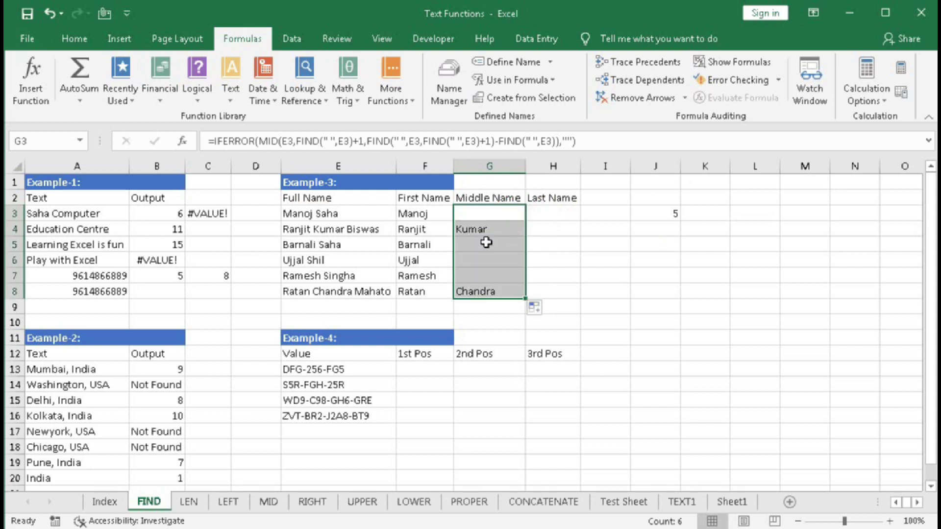
Examine the Middle Name results, and on Sheet1 compare the two-part and three-part full names with the Last Name cells
left_click(477, 214)
left_click(476, 243)
left_click(481, 260)
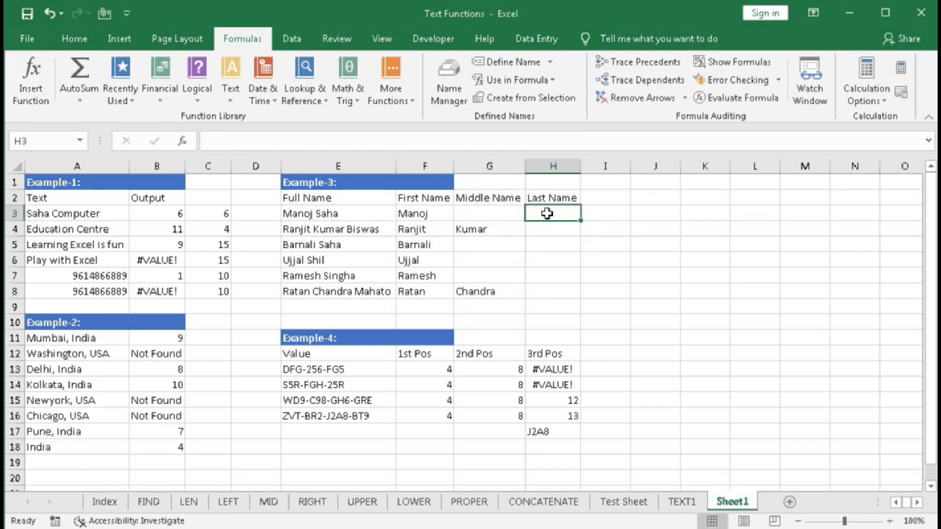
left_click_drag(547, 213, 542, 288)
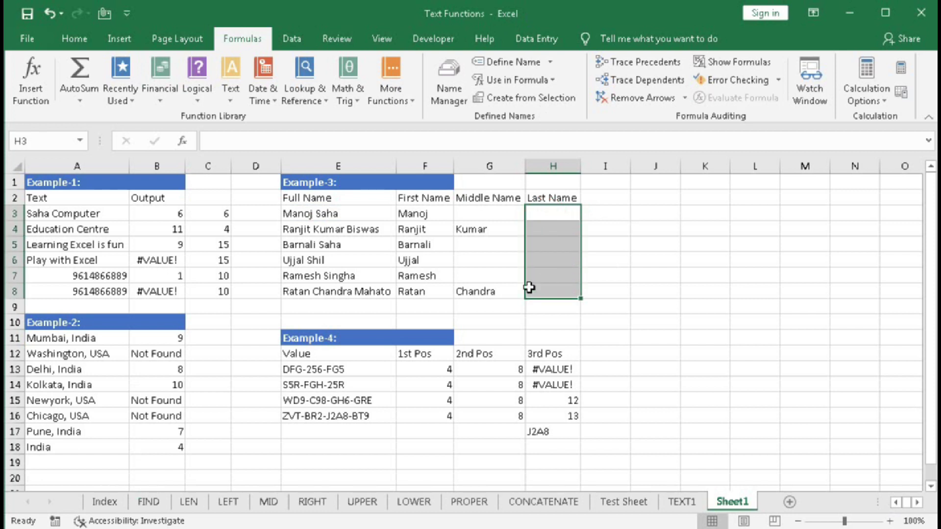
left_click(315, 214)
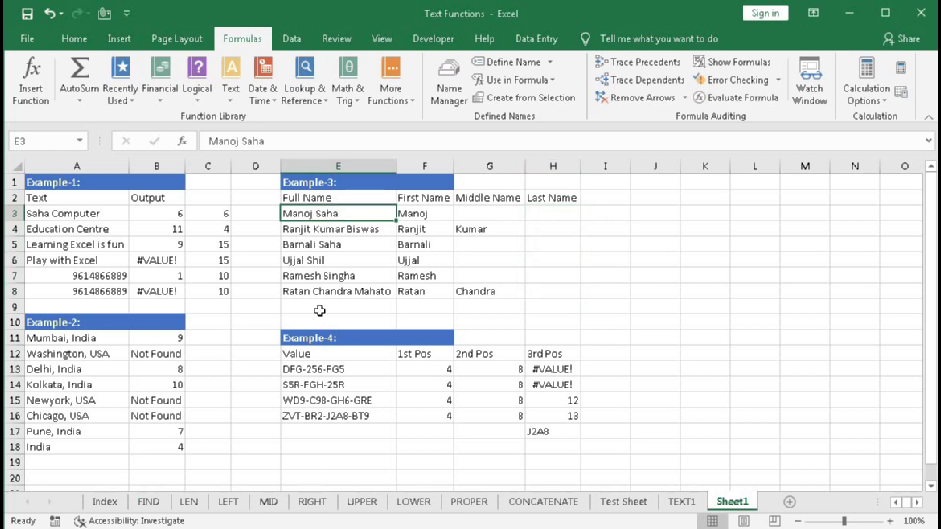
left_click(337, 236)
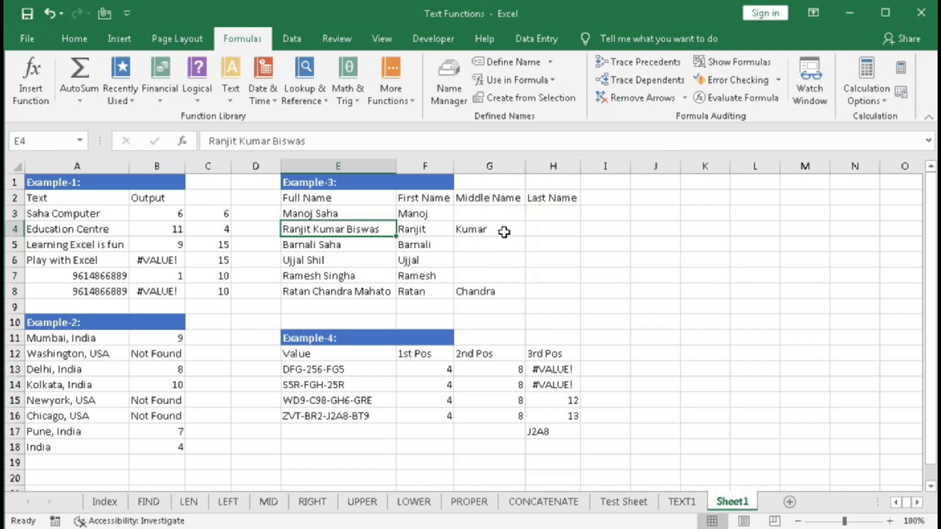
left_click(482, 229)
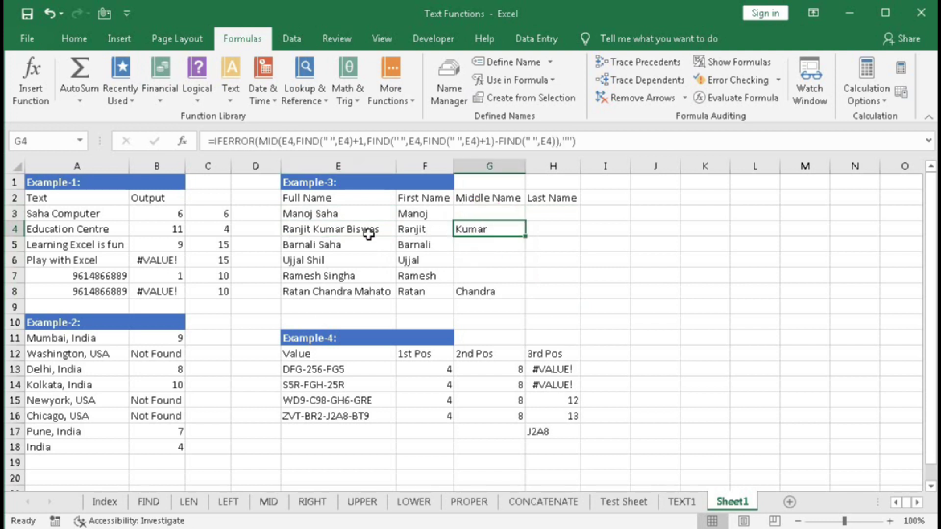
left_click(542, 234)
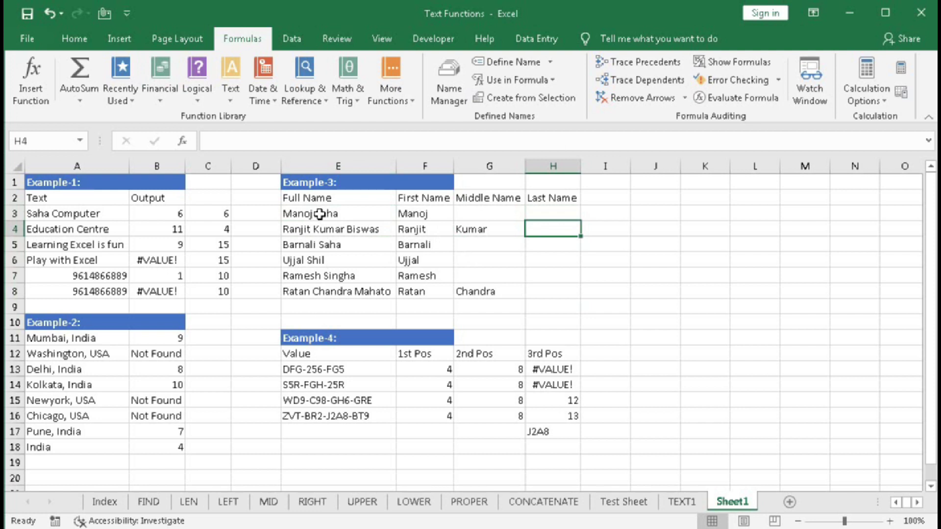
Start an IF formula in H3 on Sheet1 whose logical test begins with LEN(E3) and a minus sign
left_click(535, 214)
type("=")
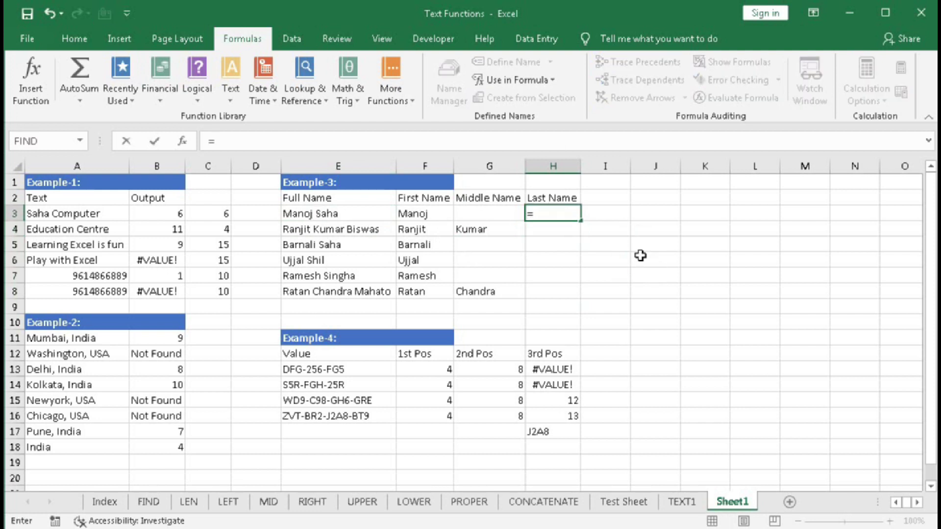
type("fi")
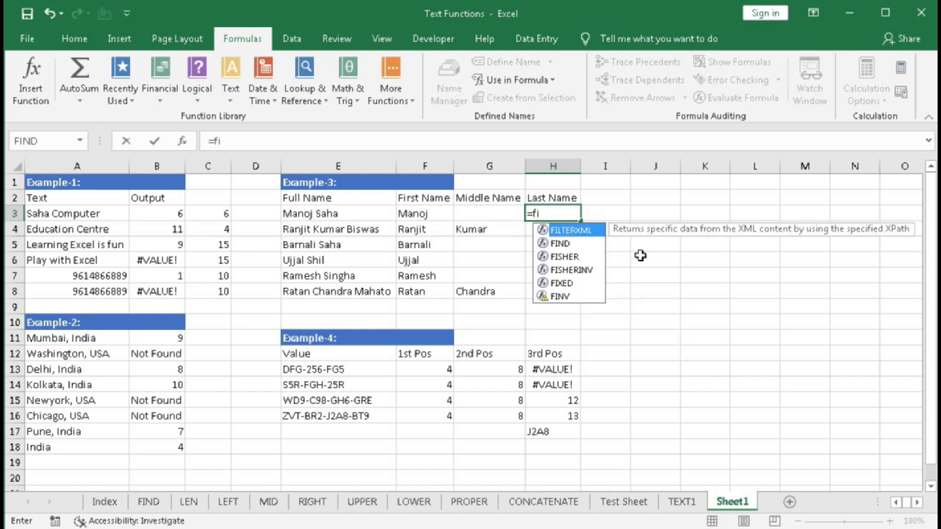
key("BackSpace")
key("BackSpace")
type("if(")
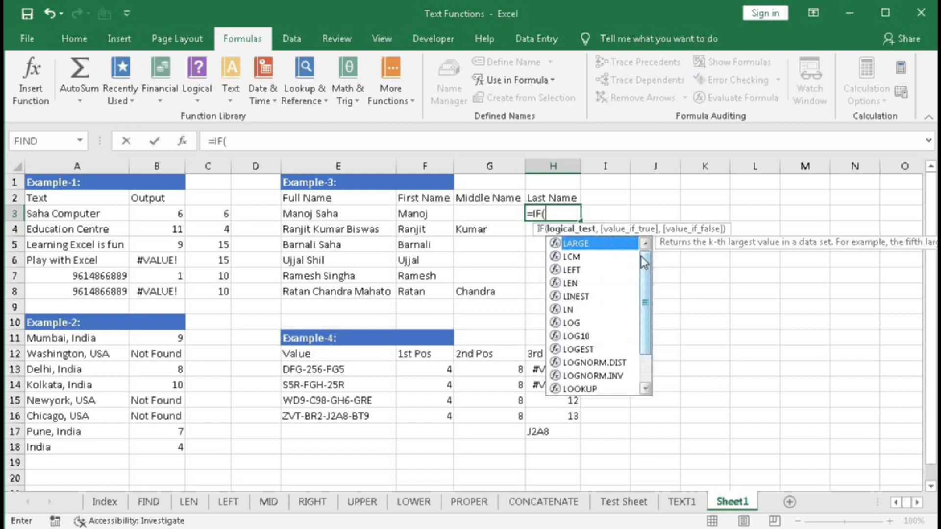
type("len(")
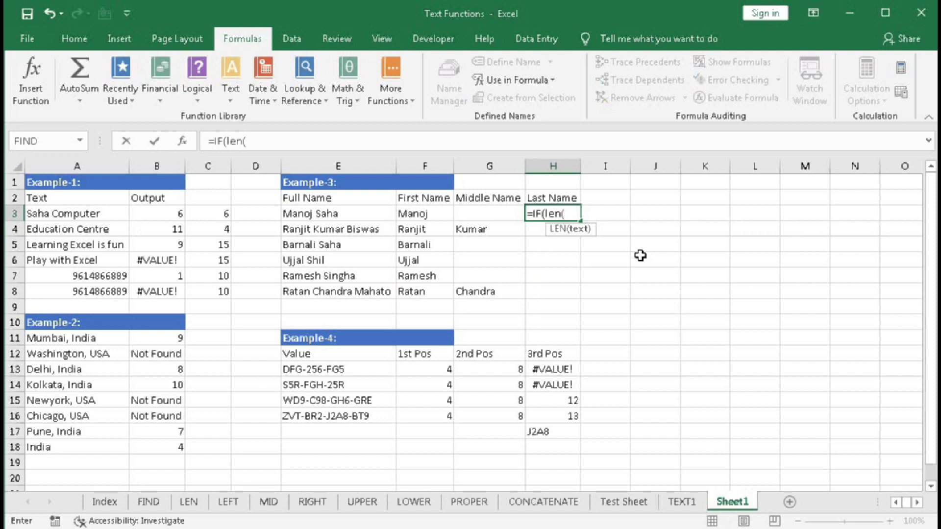
left_click(370, 212)
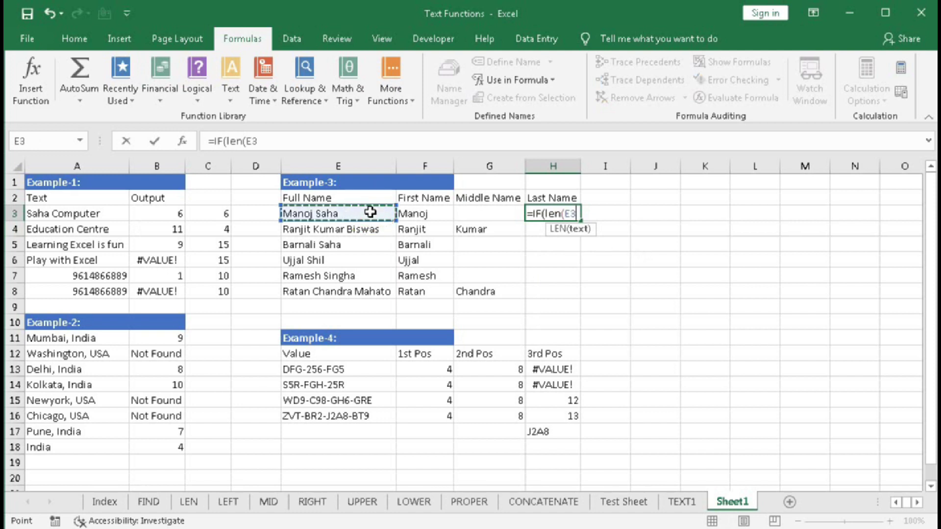
type(")-")
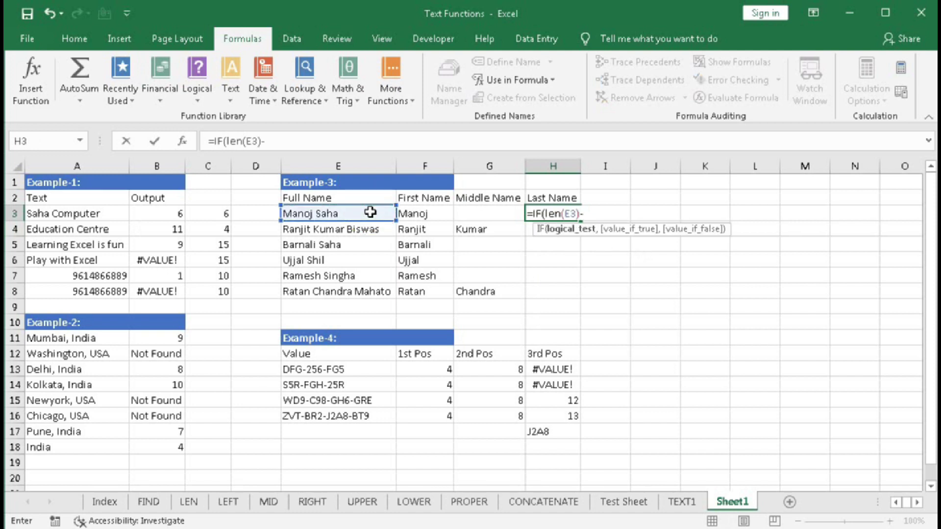
Subtract LEN(SUBSTITUTE(E3," ","")) in the logical test to count the spaces in the full name
type("len")
key("Tab")
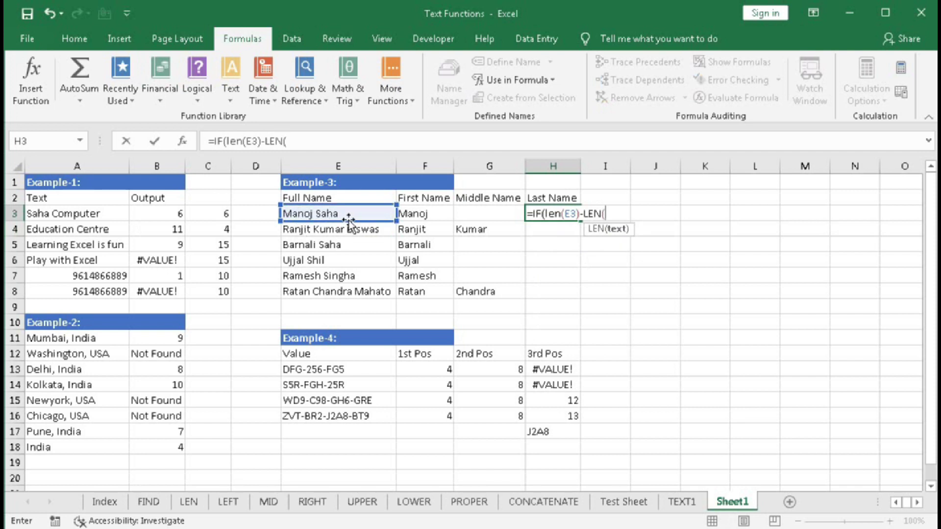
type("sub")
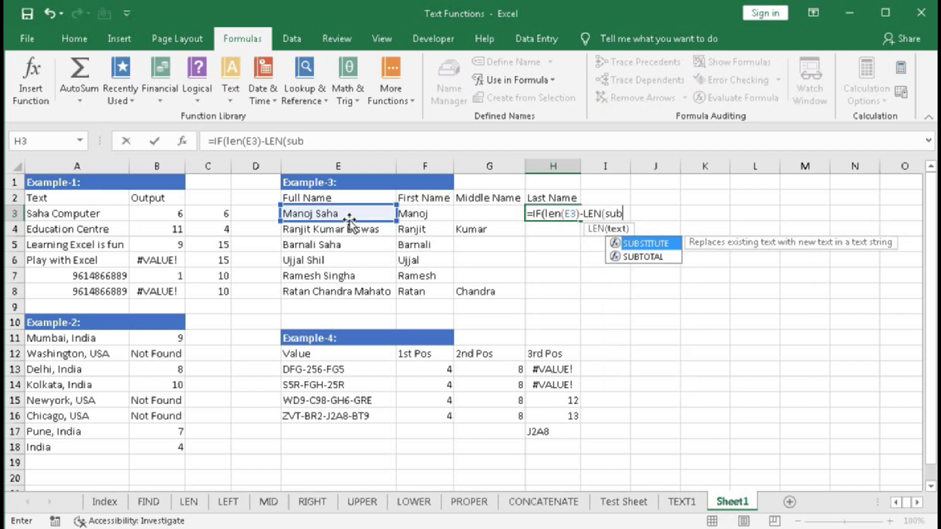
key("Tab")
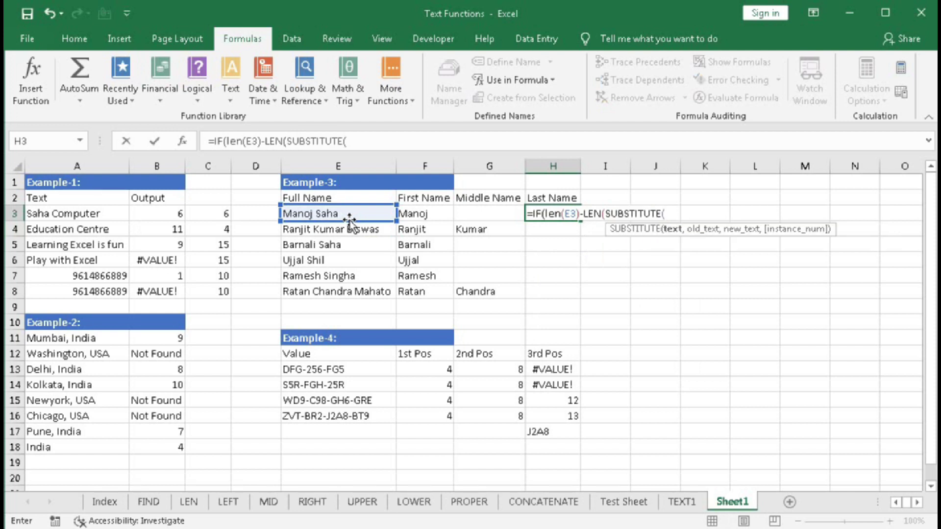
left_click(349, 216)
type(",")
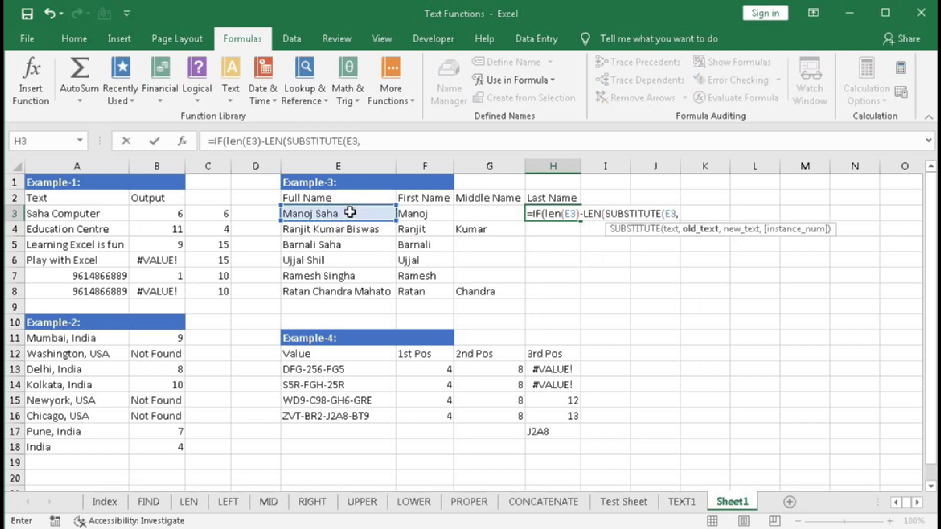
type("\" \",\"\"")
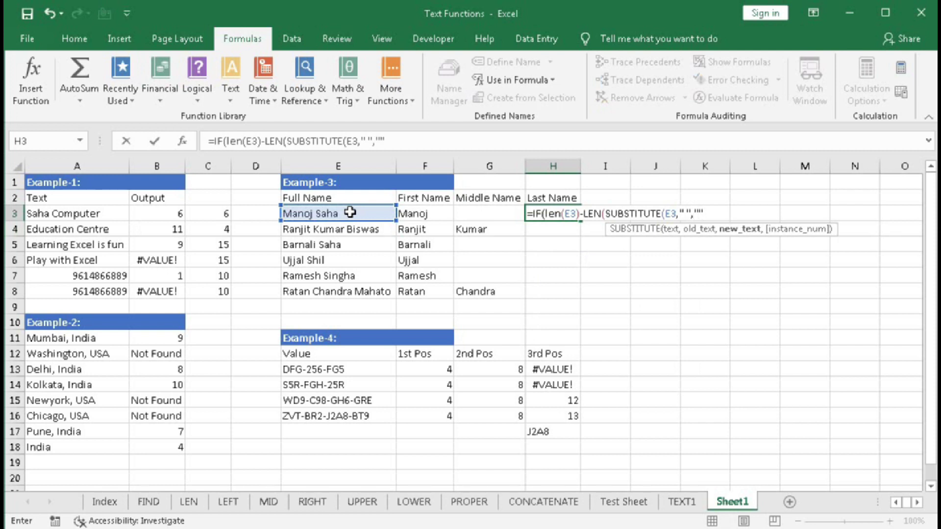
type(")")
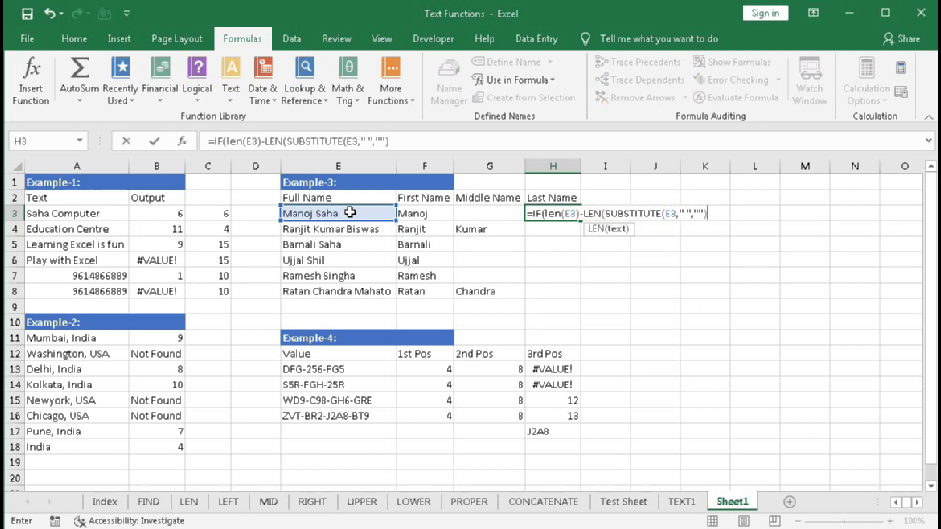
type(")")
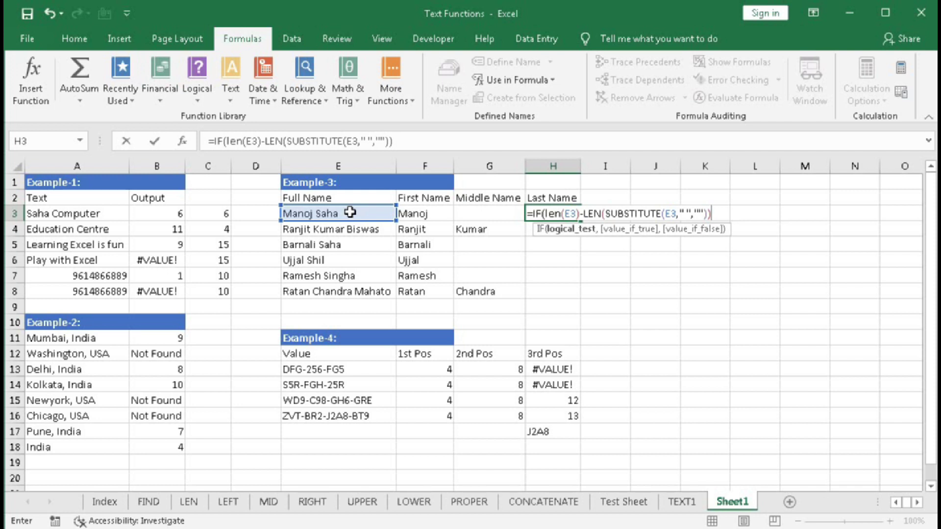
Compare the space count with 2, return "A" if true and "B" if false, and enter the formula in H3
type("=2,")
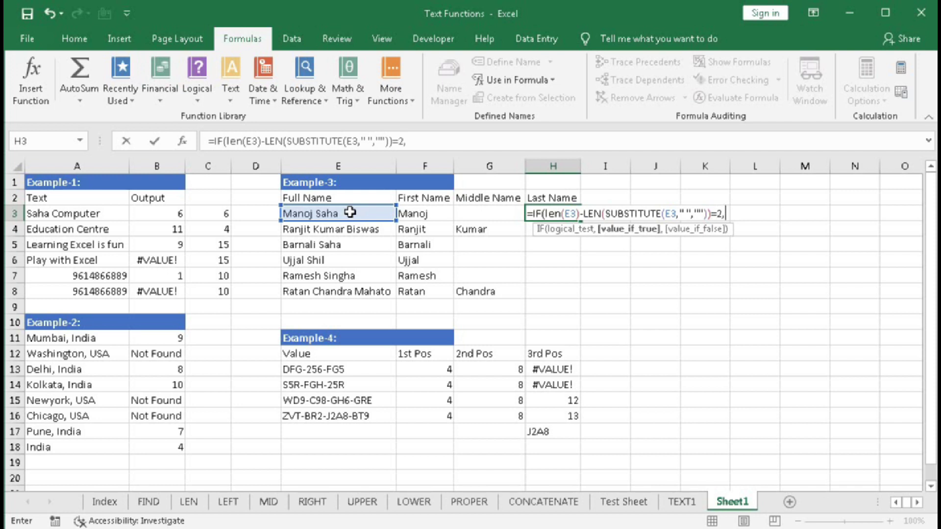
type("\"A\",\"B\"")
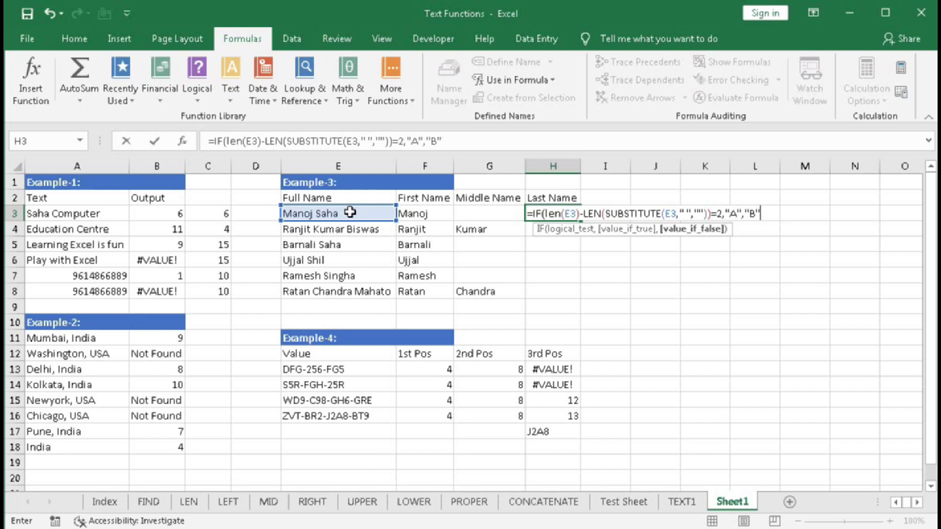
type(")")
key("Return")
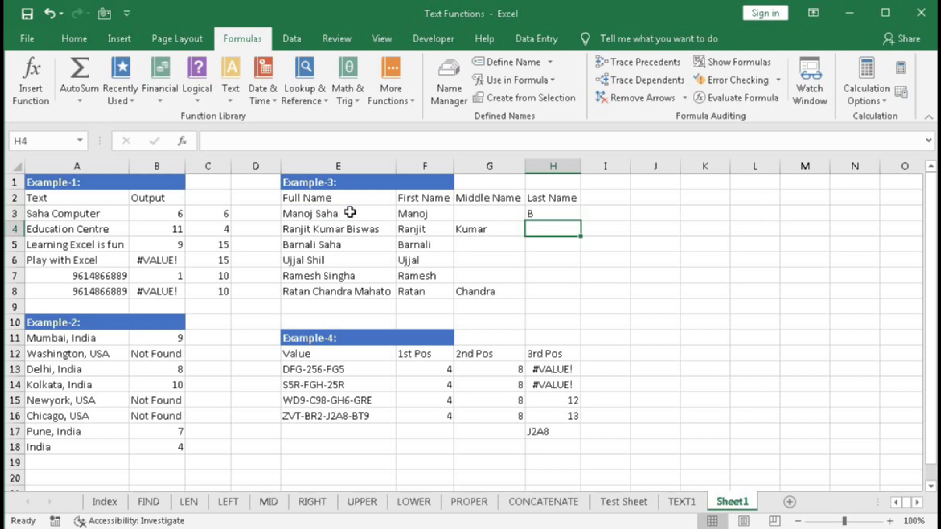
left_click(560, 214)
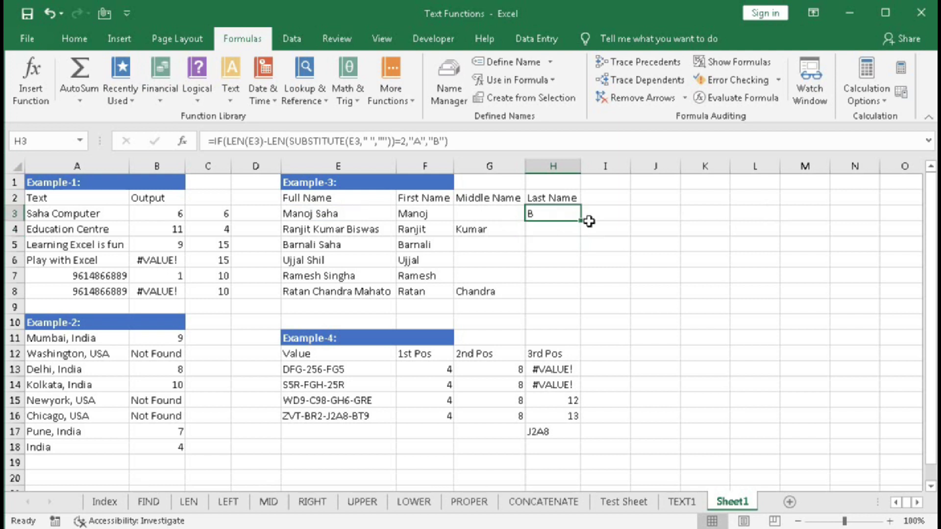
Copy the H3 test formula down the Last Name column through H8
left_click_drag(589, 221, 584, 236)
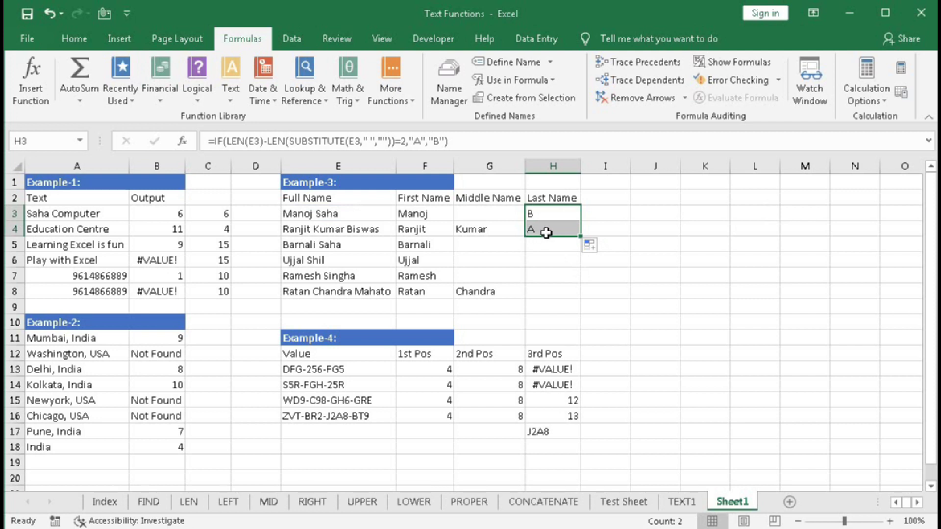
left_click_drag(582, 238, 579, 296)
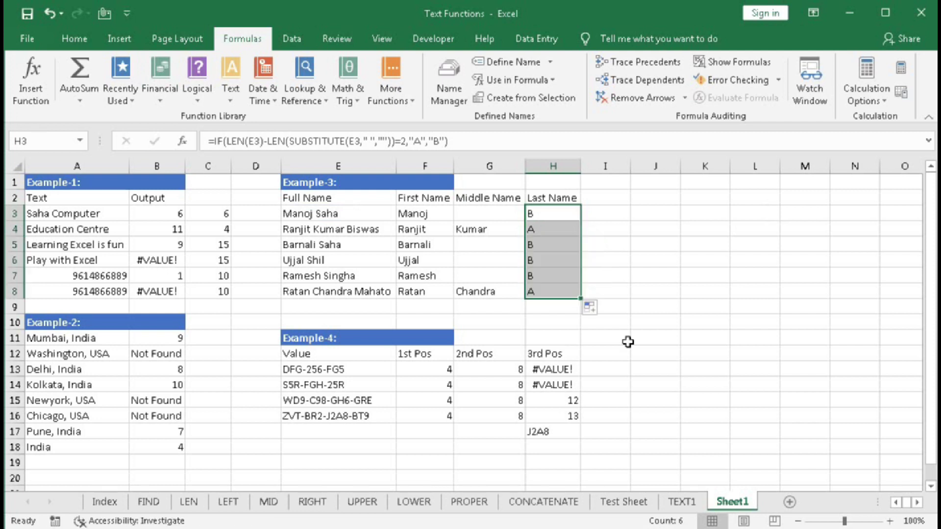
left_click(544, 213)
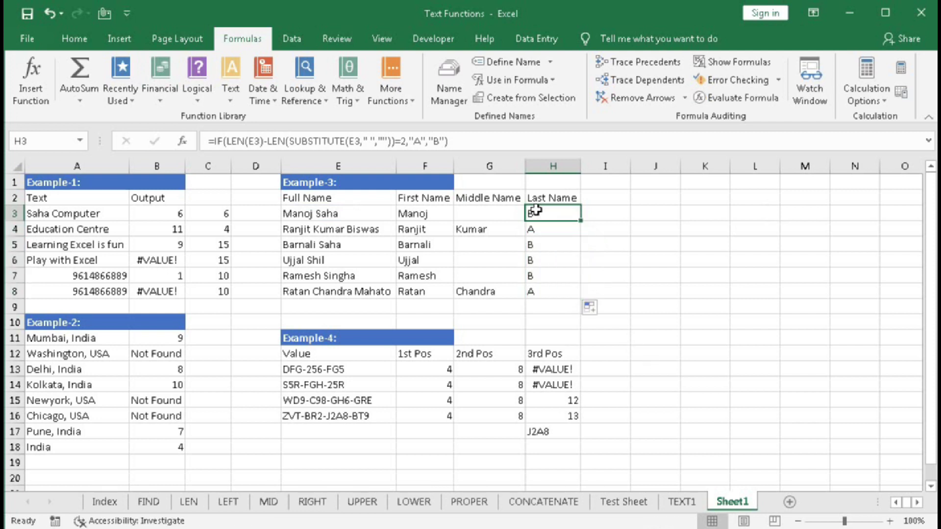
In the H3 formula, replace the "B" returned when the test is false with an opening FIND function
double_click(570, 214)
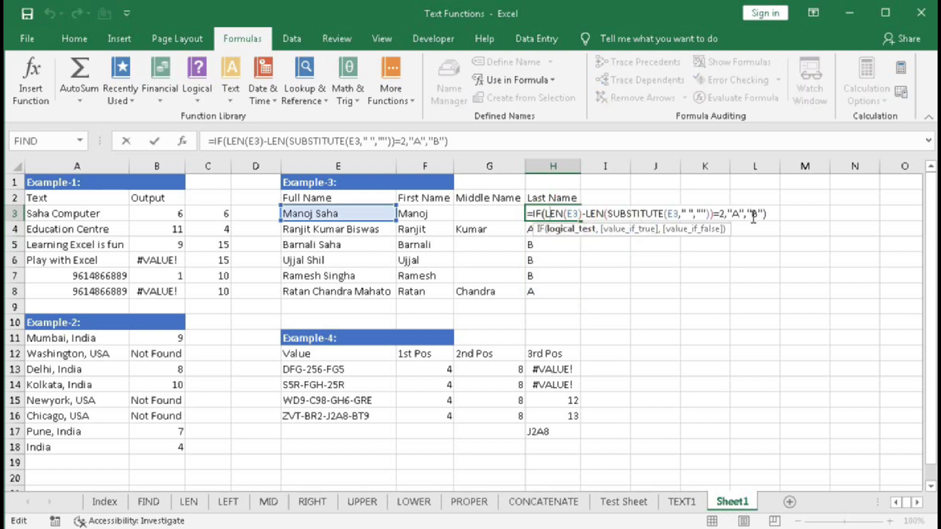
double_click(756, 218)
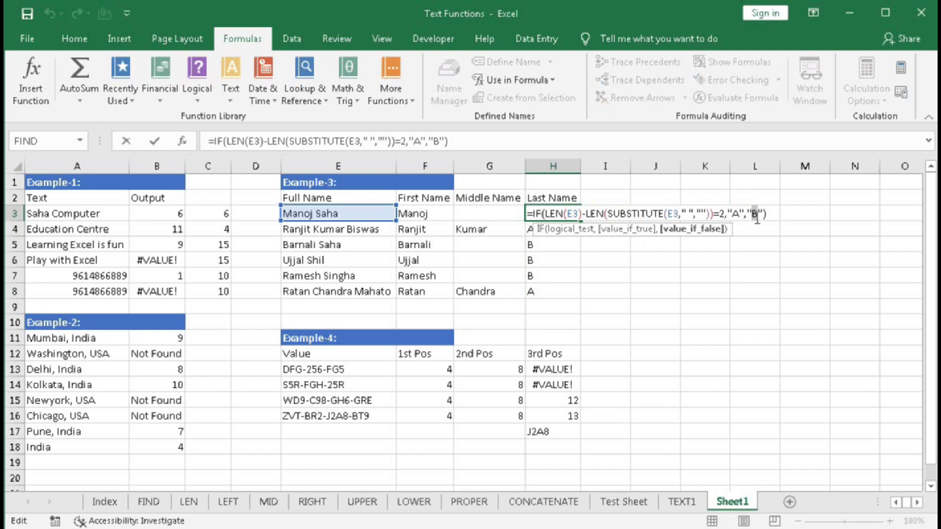
type("finf")
key("BackSpace")
type("d")
key("Delete")
left_click(751, 213)
key("BackSpace")
left_click(768, 215)
type("(")
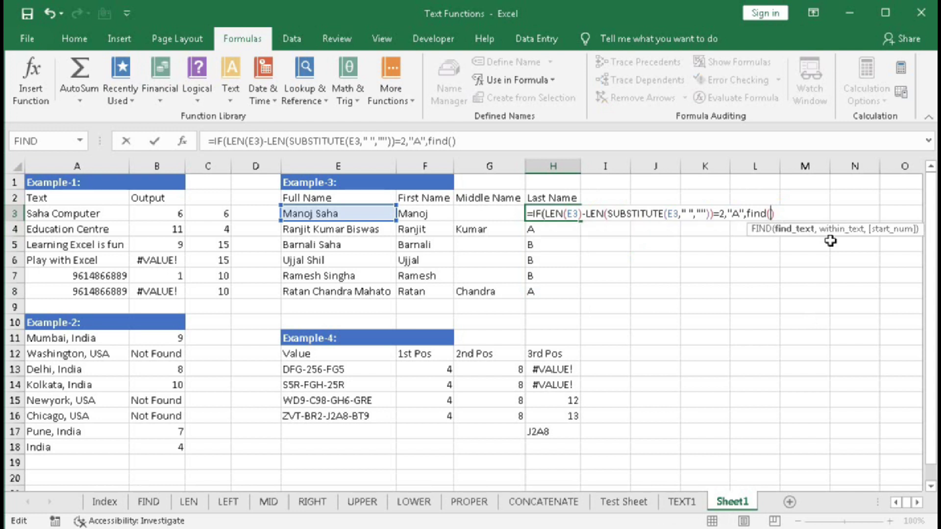
Complete the FIND function to search for a space in E3, and add 1 to its result
type("\" \",")
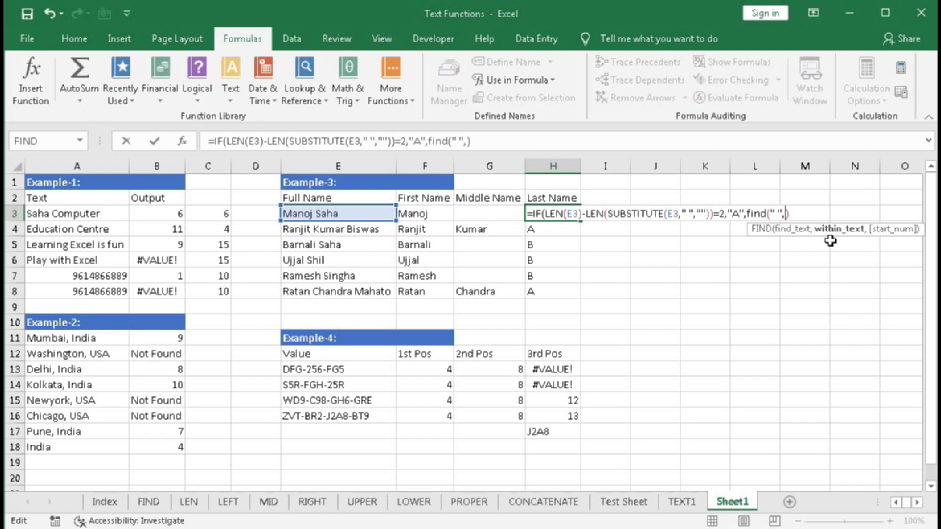
left_click(364, 211)
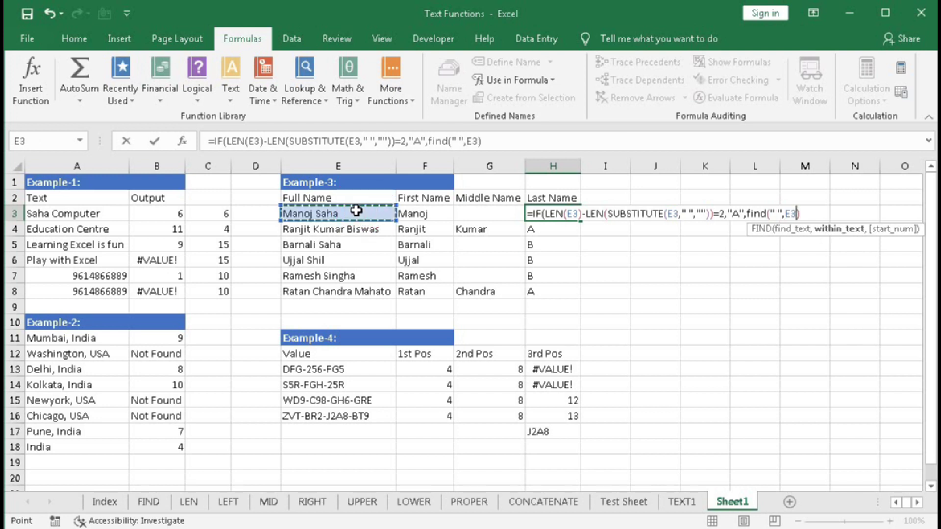
type(")")
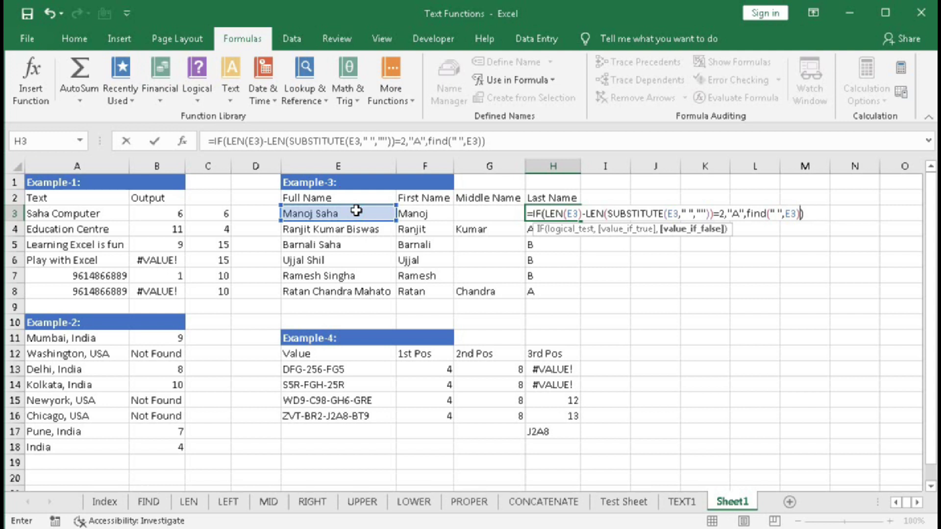
key("Left")
type("+1")
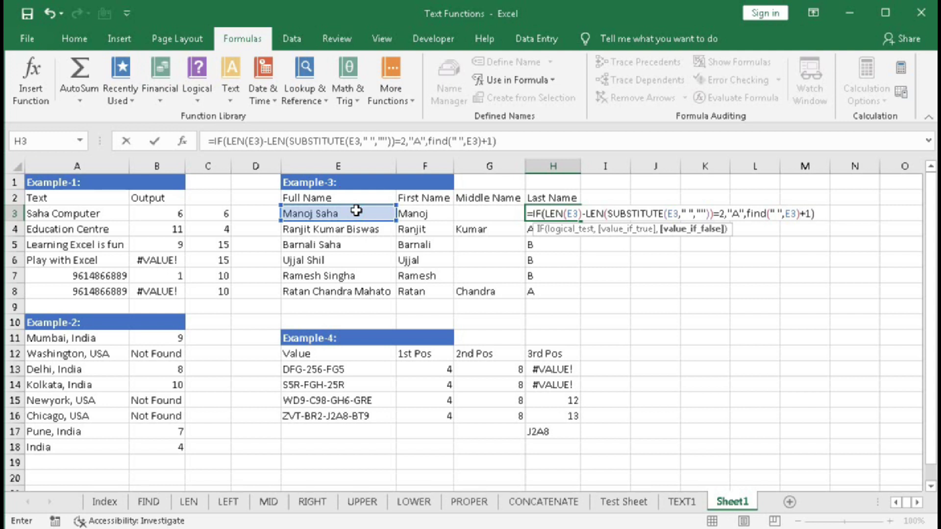
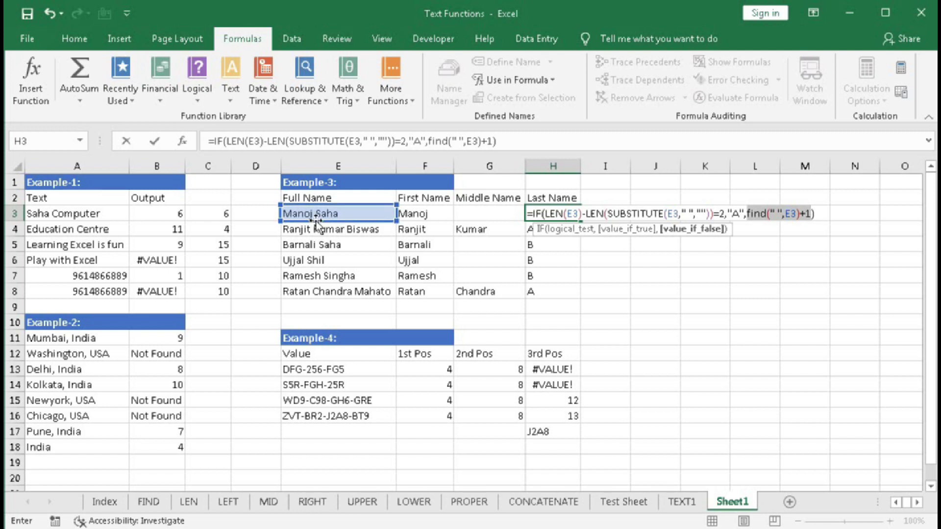
Wrap the FIND expression in a MID function that takes E3 as its text and FIND(" ",E3)+1 as its start number
left_click(750, 214)
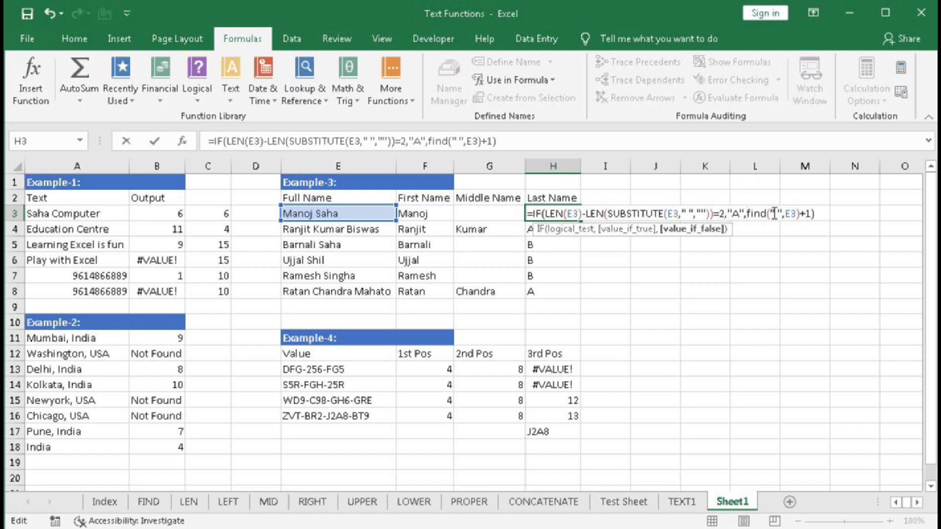
type("MID(")
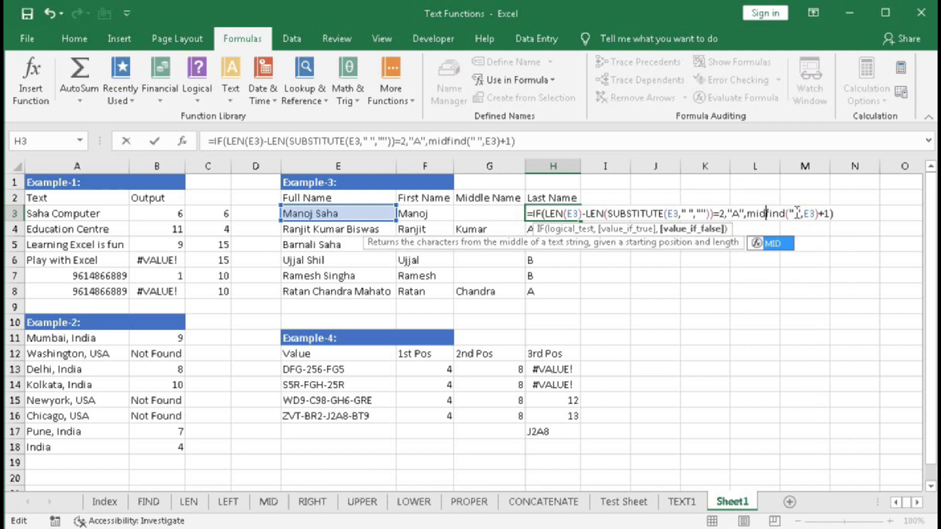
left_click(317, 213)
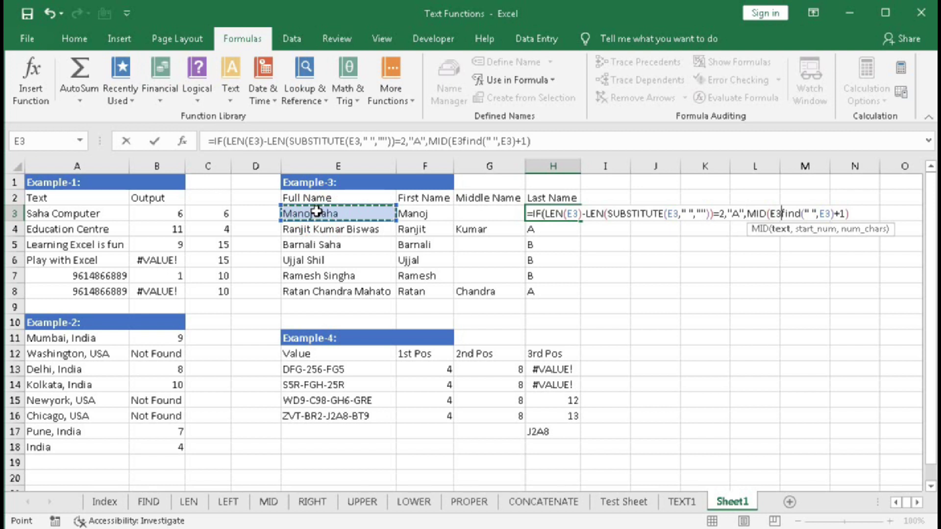
type(",")
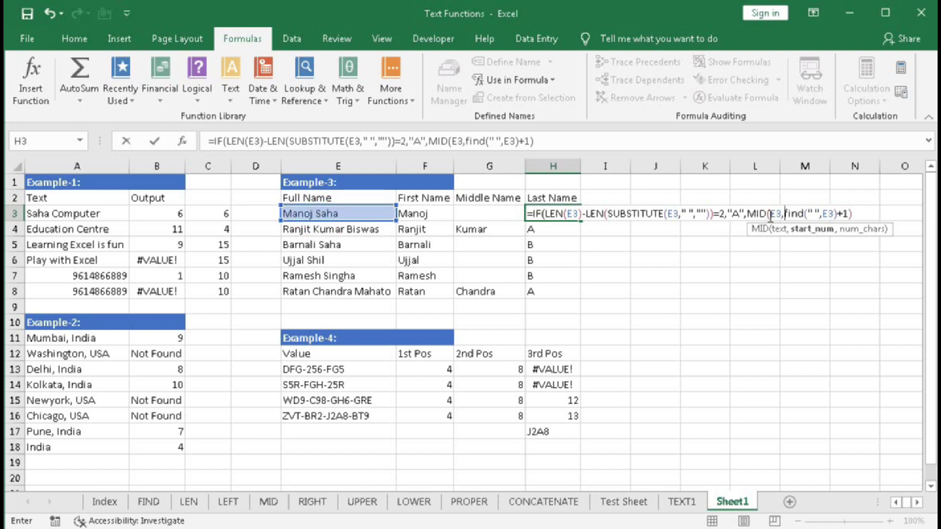
left_click(809, 229)
left_click(847, 213)
type(",")
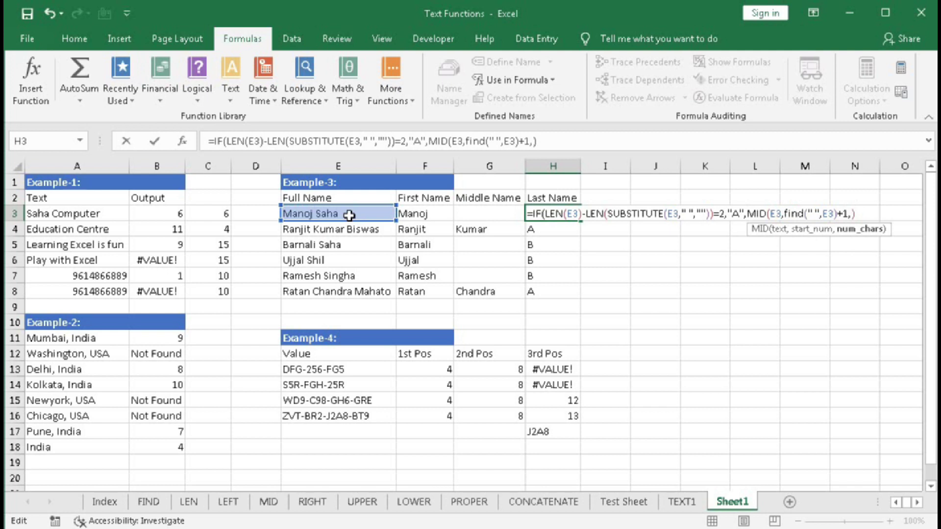
Set MID's number of characters to LEN(E3)-FIND(" ",E3), close the functions and enter the formula in H3
type("len")
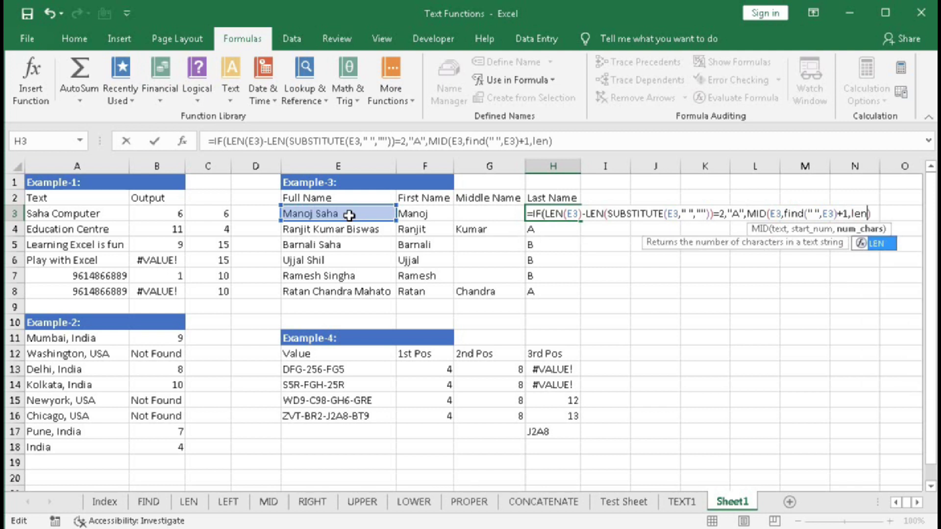
type("(")
left_click(349, 215)
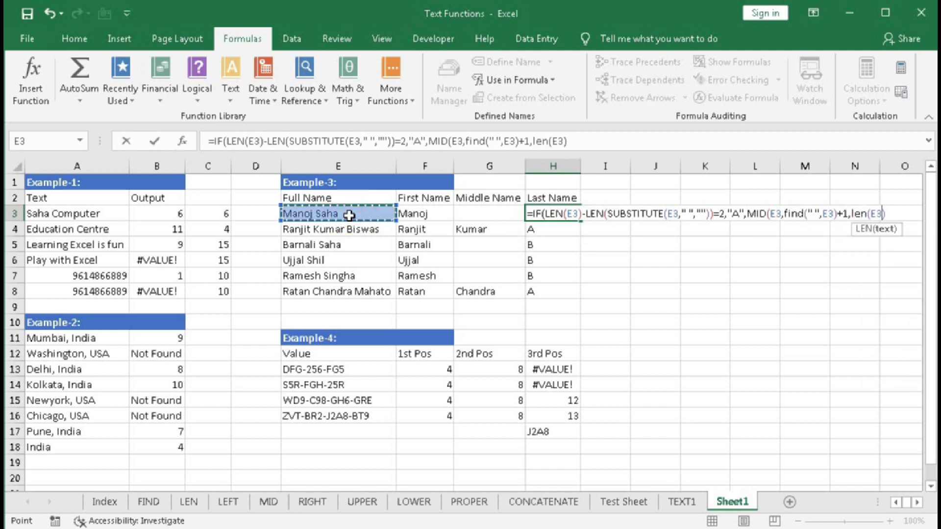
type(")-find")
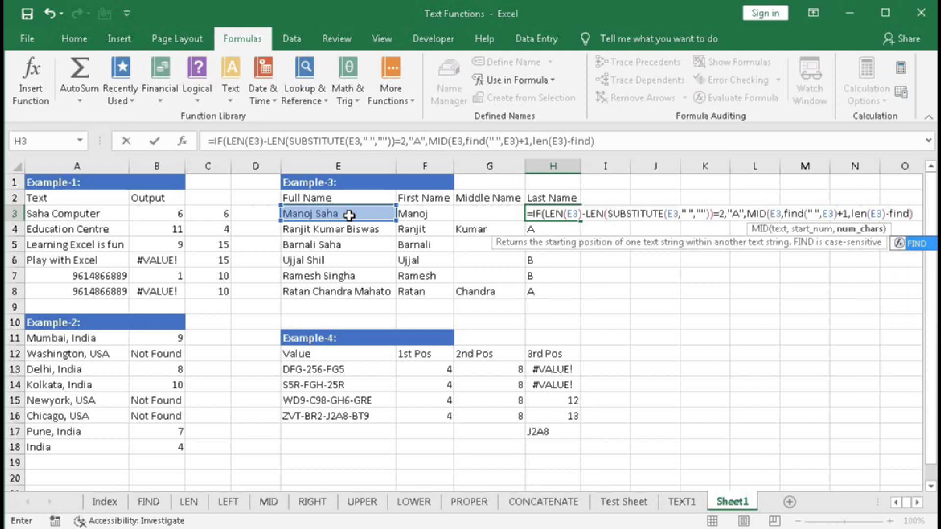
type("(")
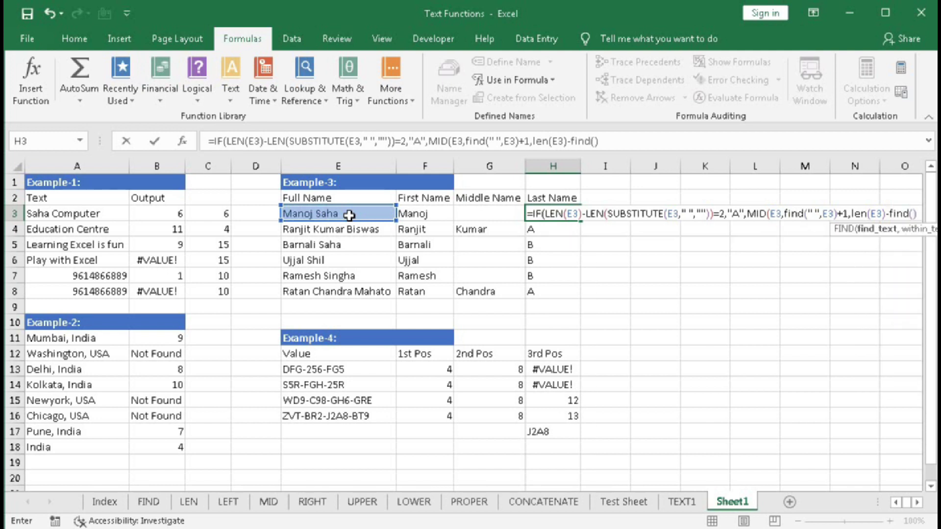
type("\" \"")
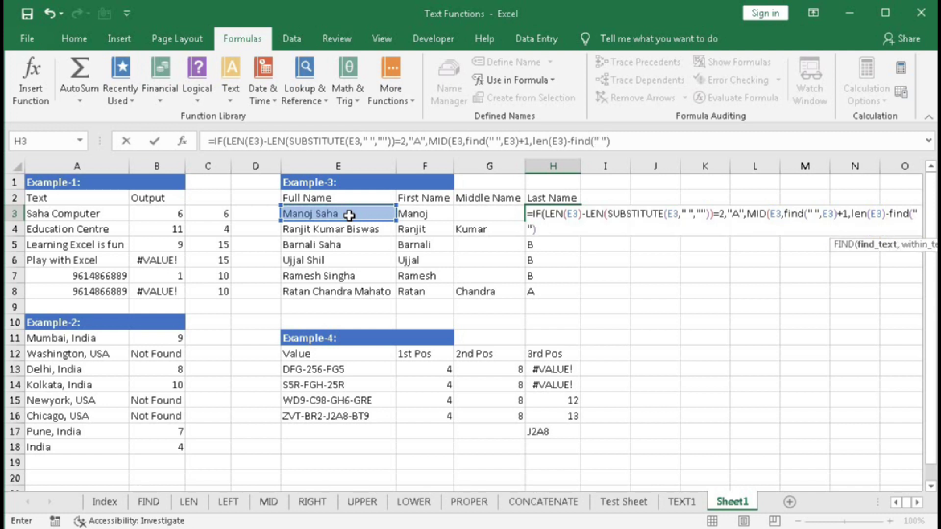
type(",")
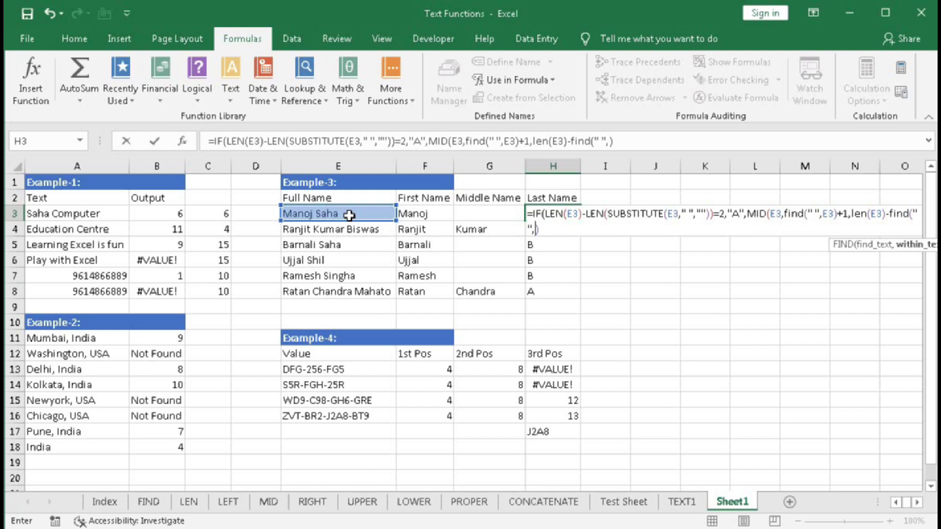
left_click(349, 216)
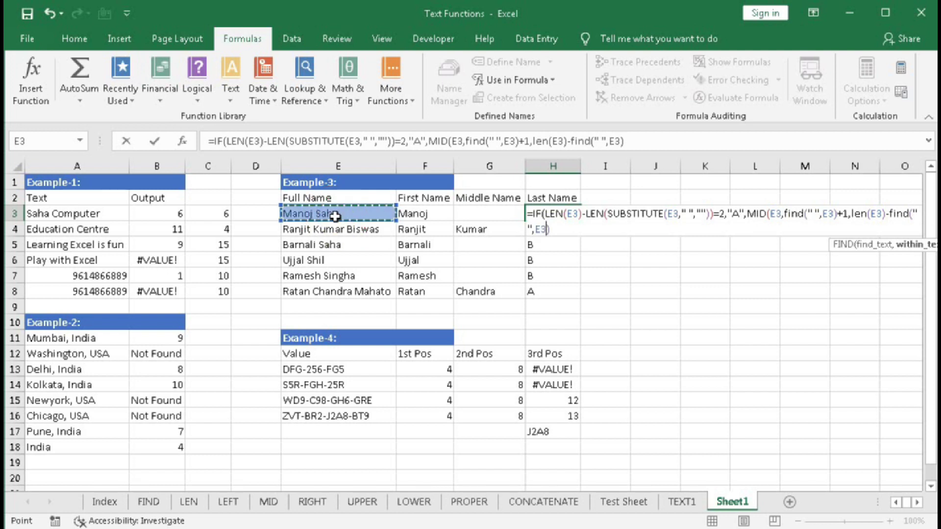
type("))")
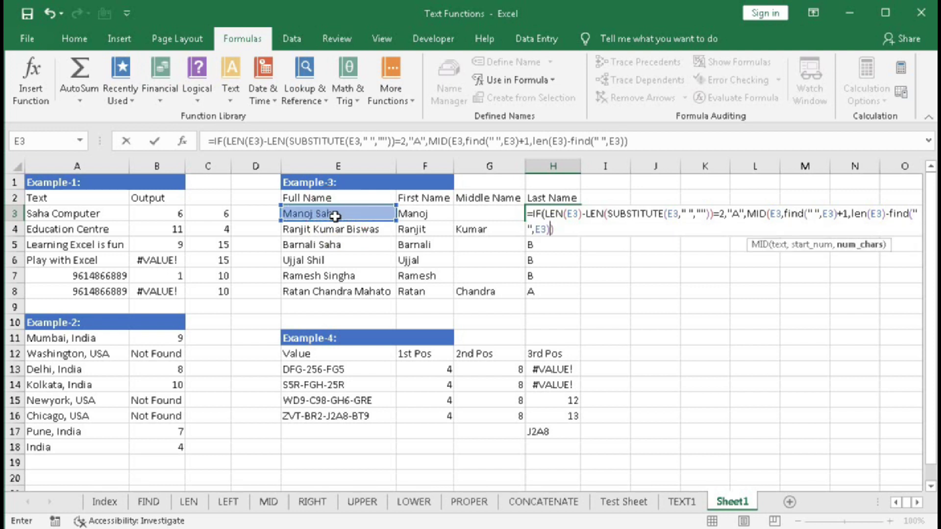
type(")")
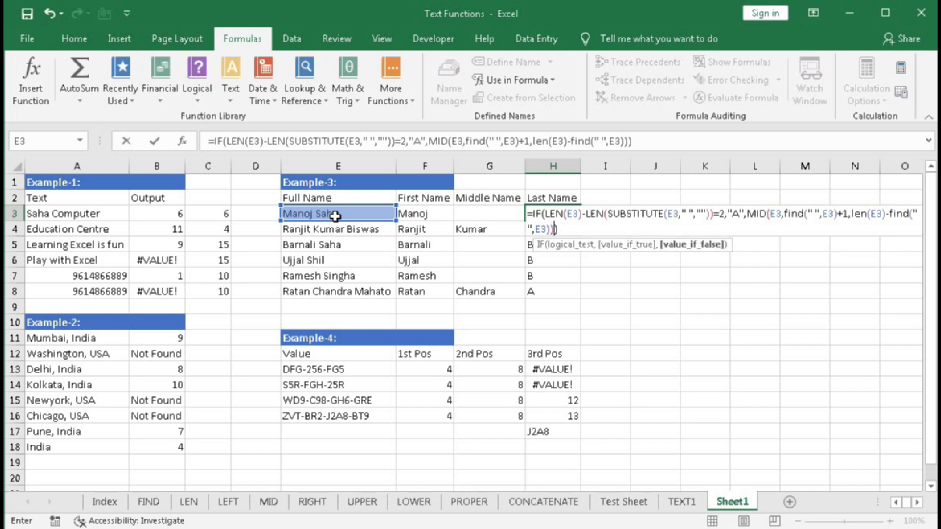
key("Return")
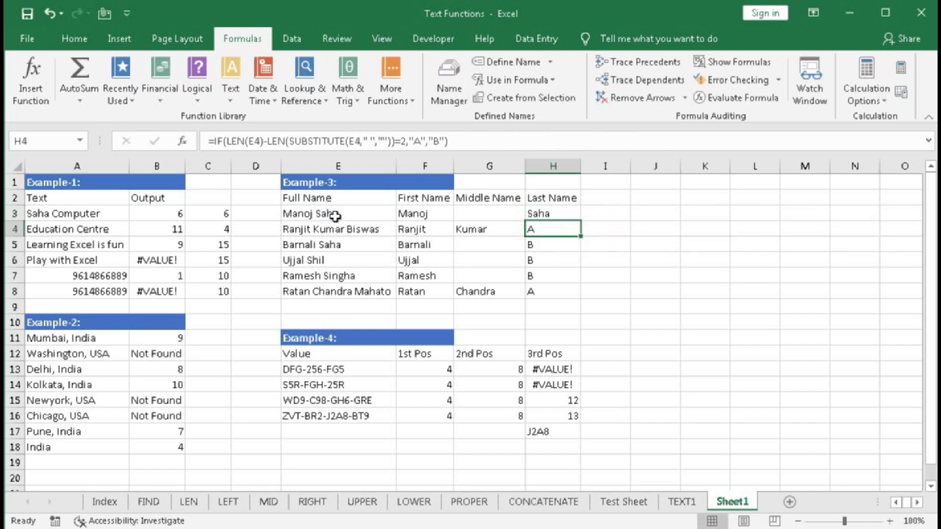
Copy the H3 formula down through H8 and check the Last Name results against the three-part full names
left_click(549, 215)
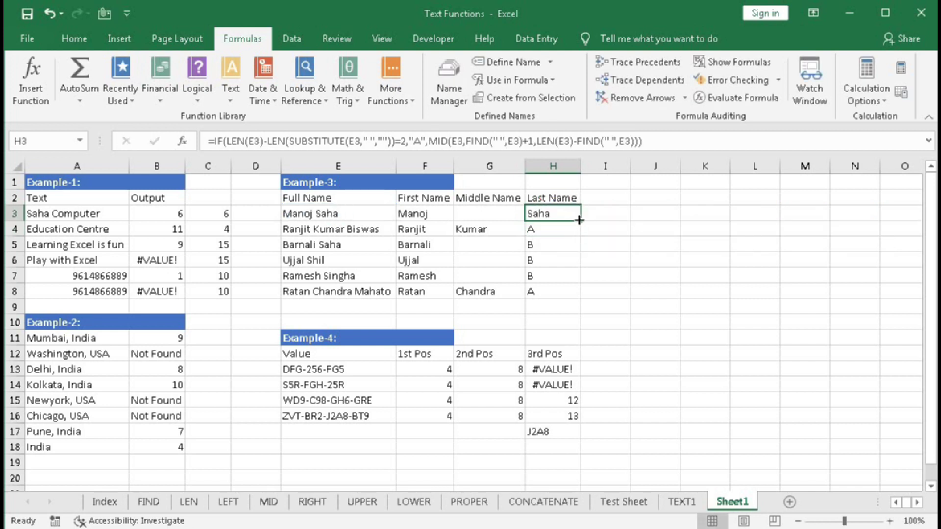
left_click_drag(580, 220, 582, 294)
left_click(539, 230)
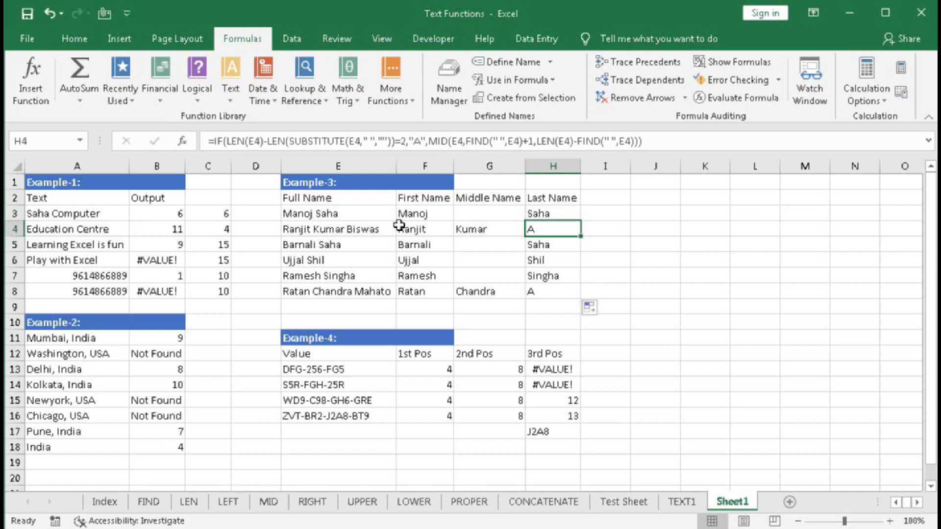
left_click(343, 229)
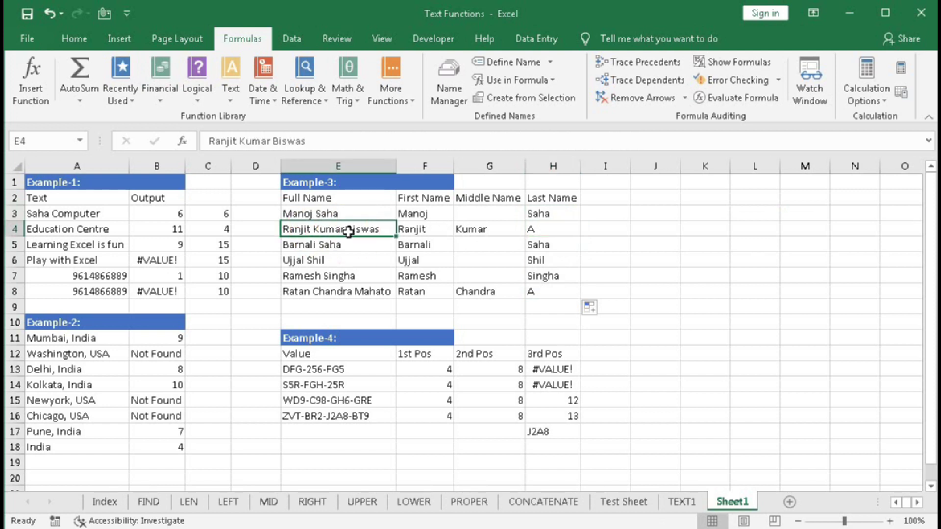
left_click(311, 294)
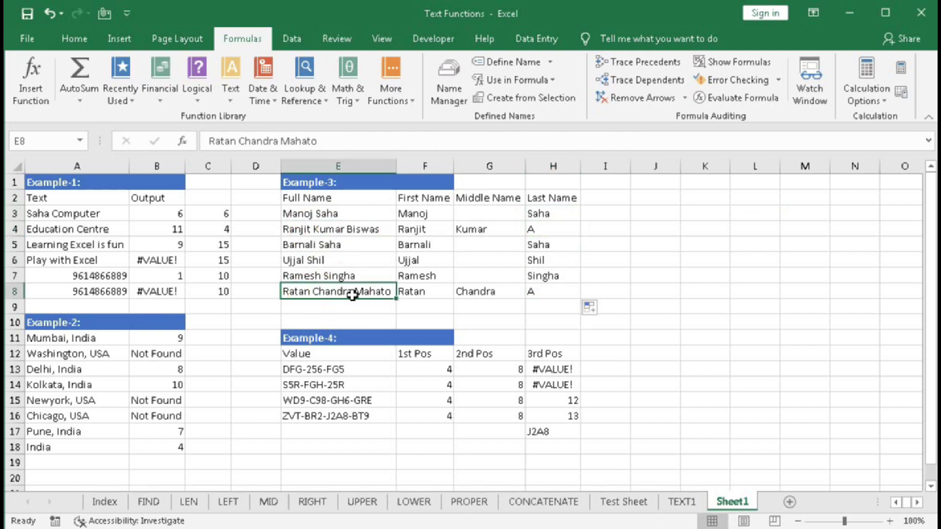
left_click_drag(543, 216, 544, 294)
left_click(553, 235)
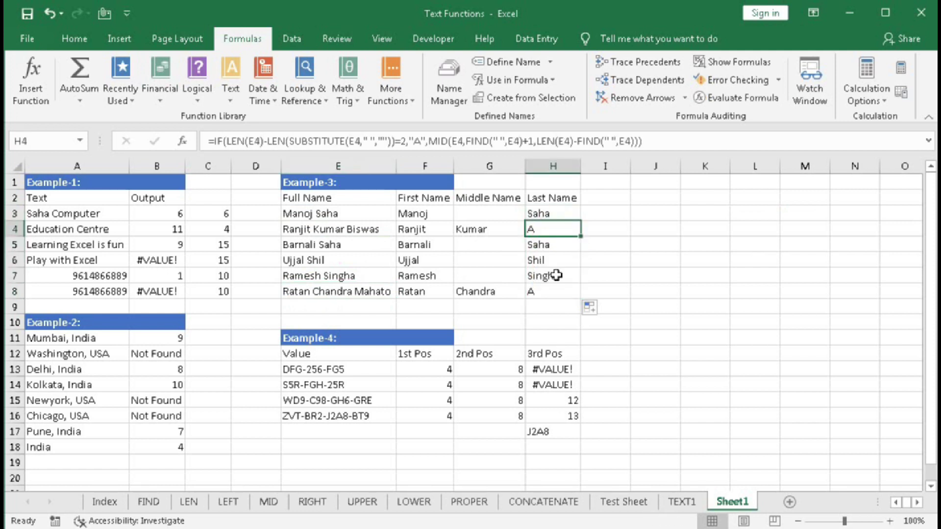
Replace the "A" value_if_true argument in H3's IF formula with a MID function that takes E3 as its text
double_click(542, 214)
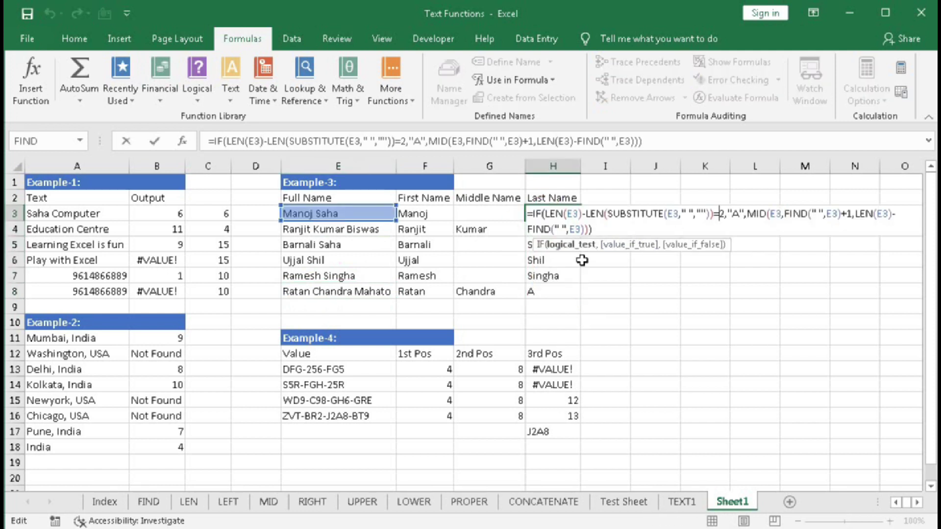
left_click(623, 248)
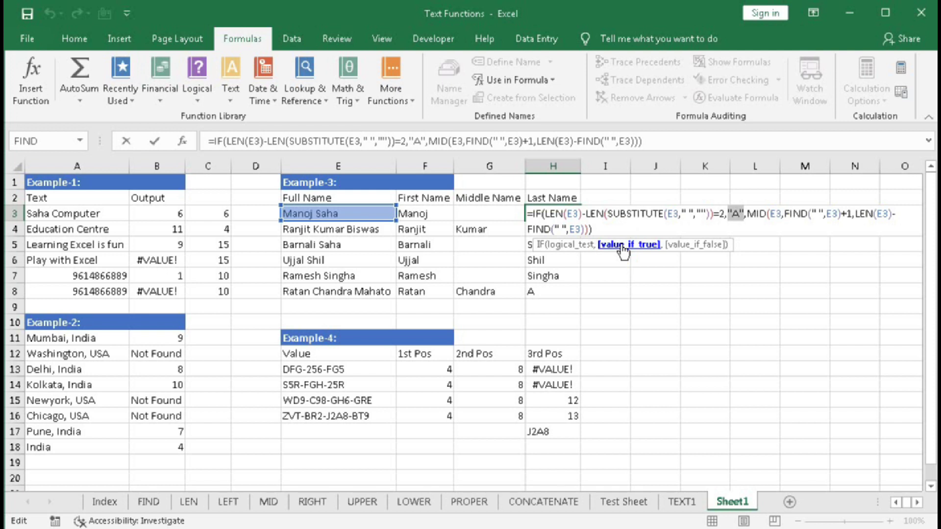
type("MID(")
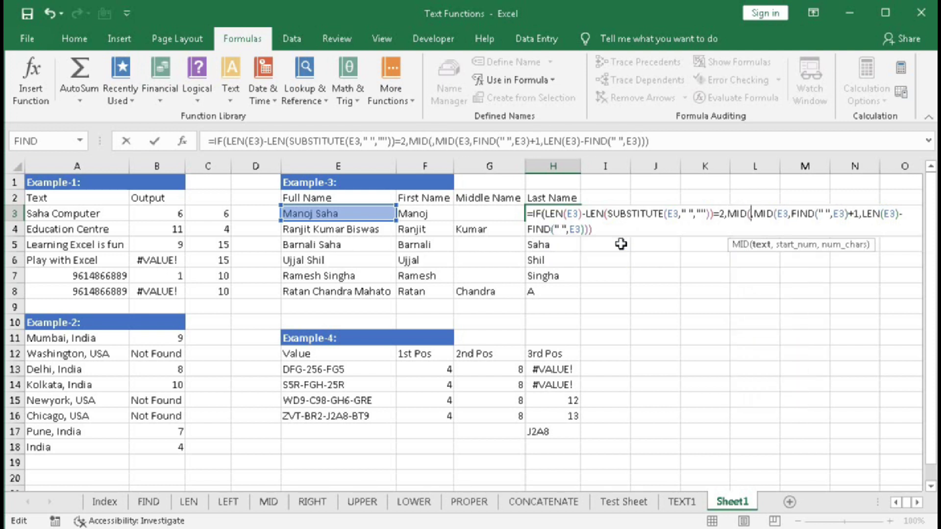
left_click(307, 211)
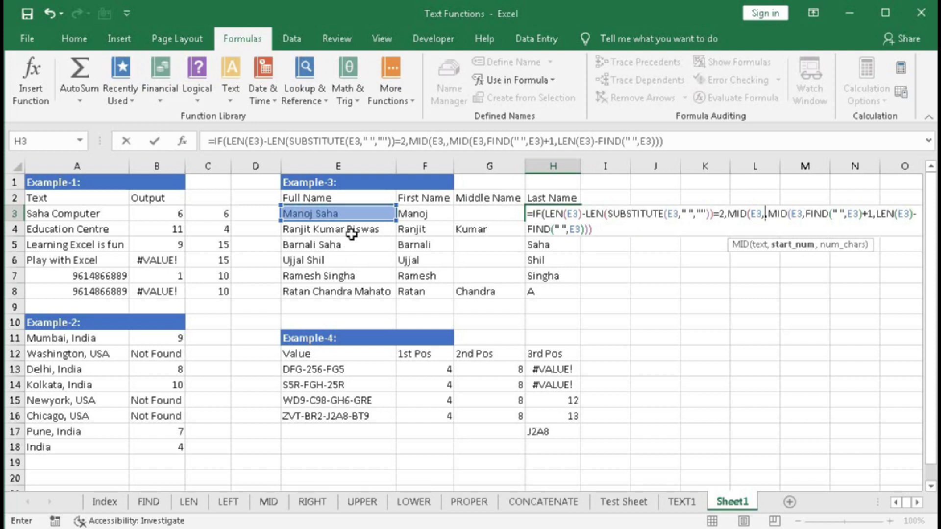
Begin MID's start number with a FIND function that searches for a space in E3
type("FIND(")
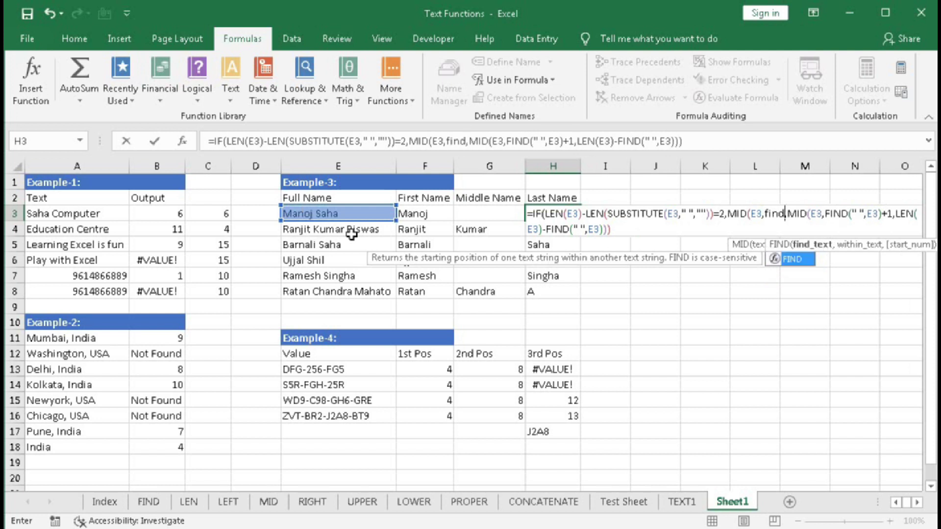
type("\" \",")
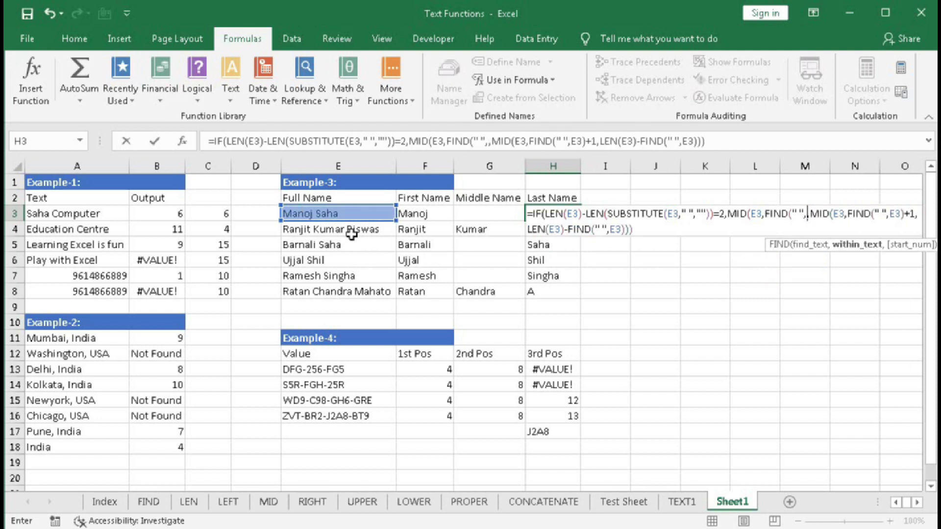
left_click(353, 212)
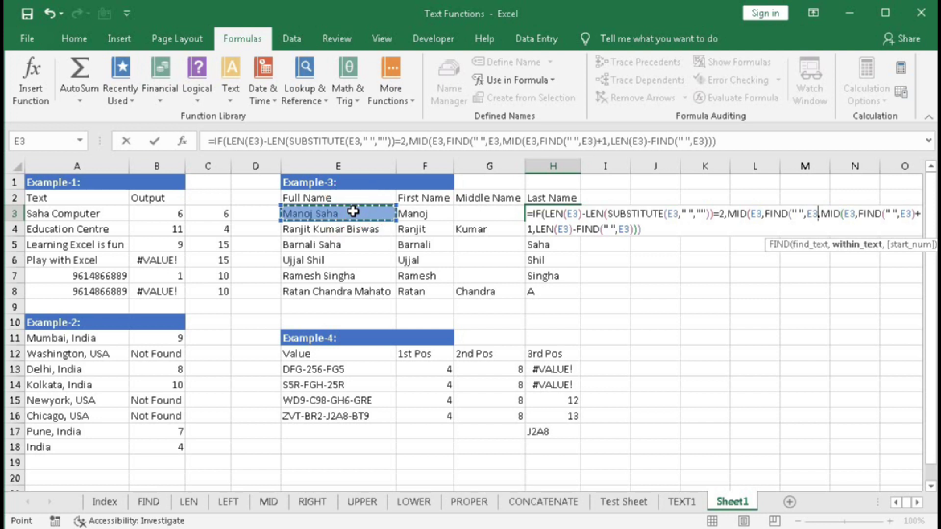
type(",")
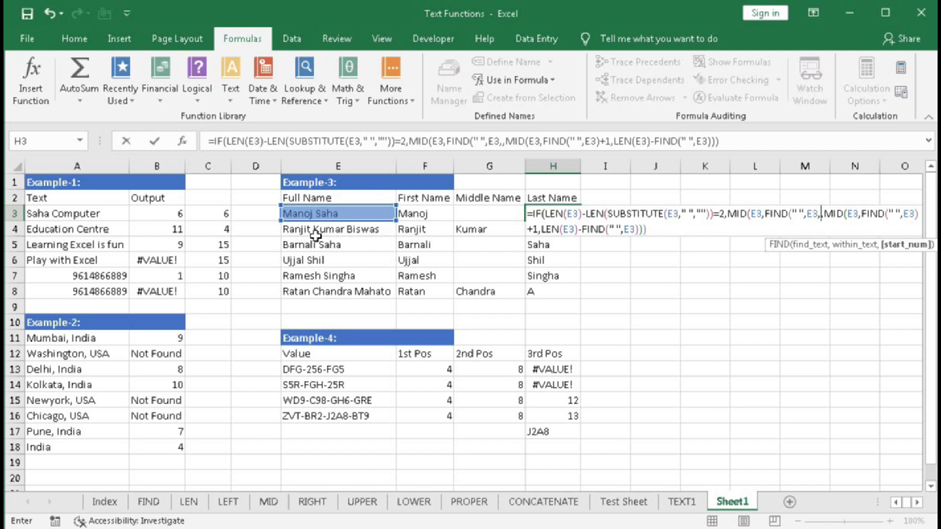
Set the FIND function's start position to FIND(" ",E3)+1 and close the outer FIND
type("FIND(")
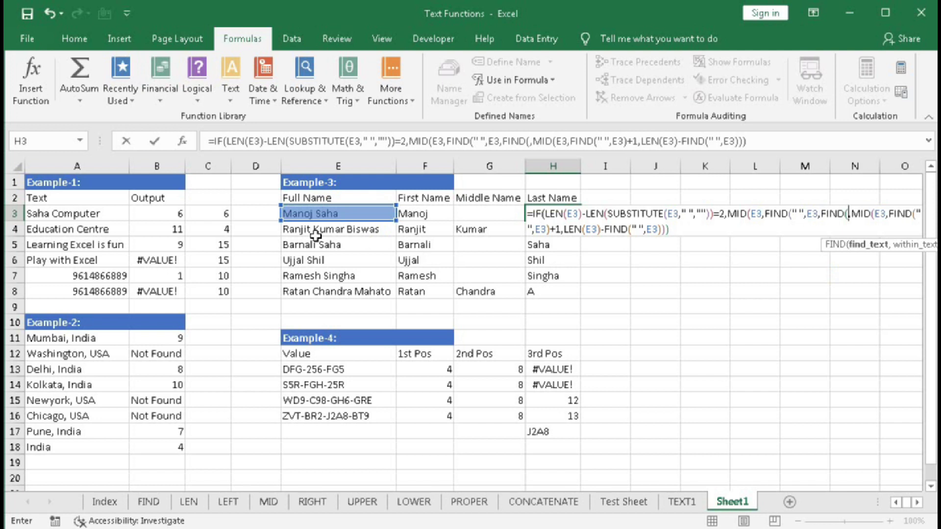
type("\" ")
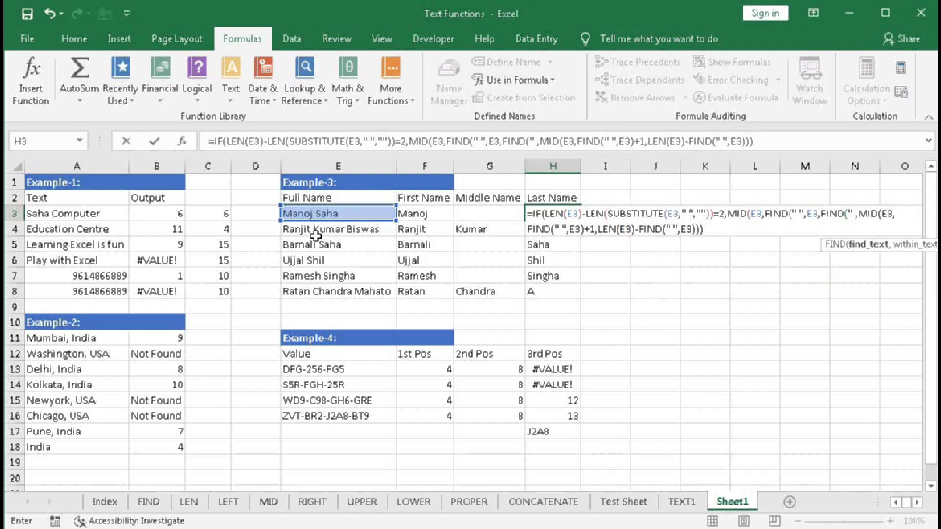
type("\",")
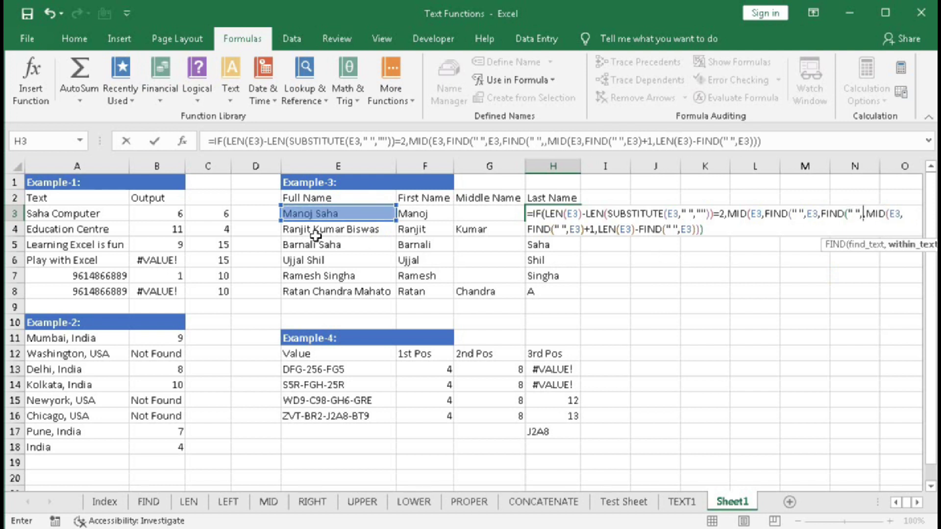
left_click(316, 212)
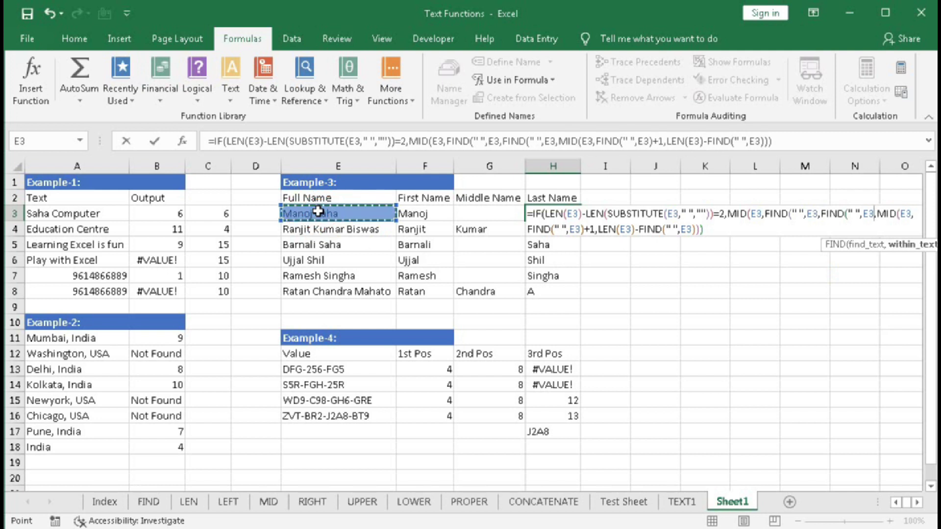
type(")+1")
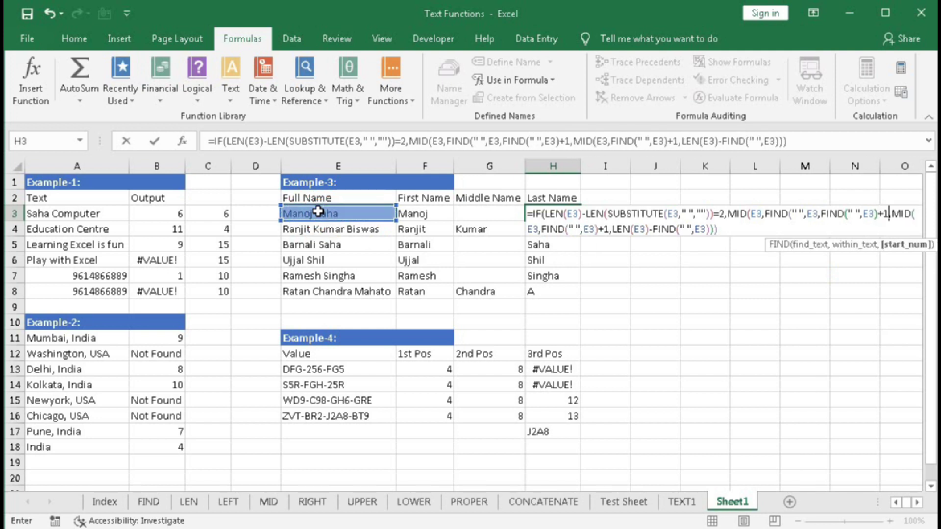
type(")")
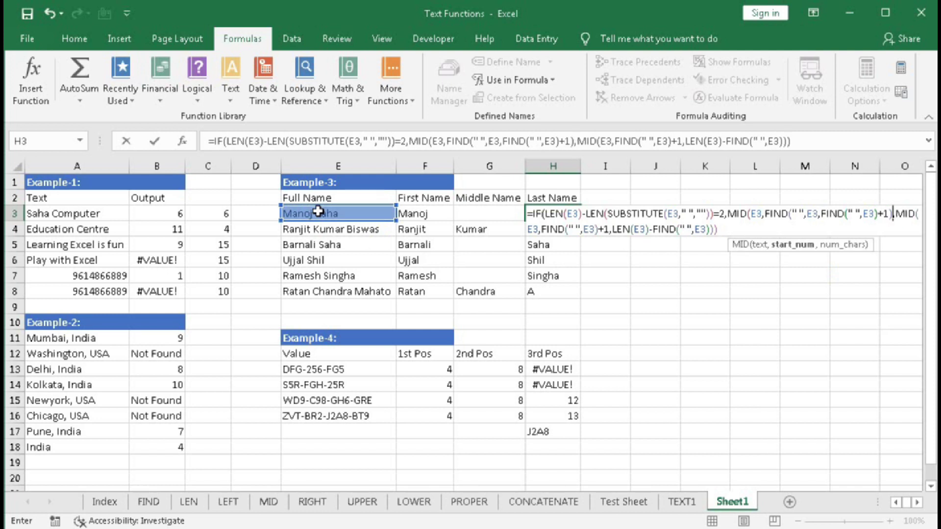
Begin MID's number of characters with LEN(E4) followed by a minus sign
type(",")
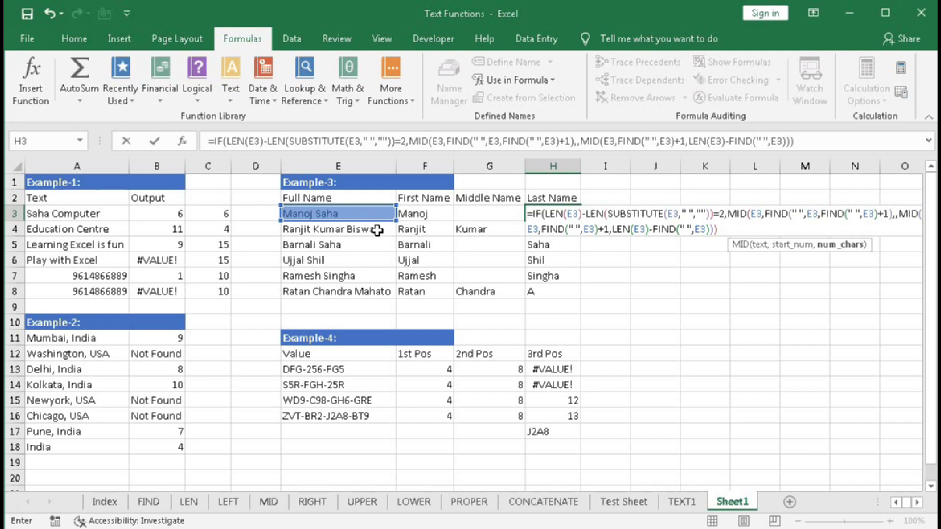
type("LEN(")
left_click(349, 232)
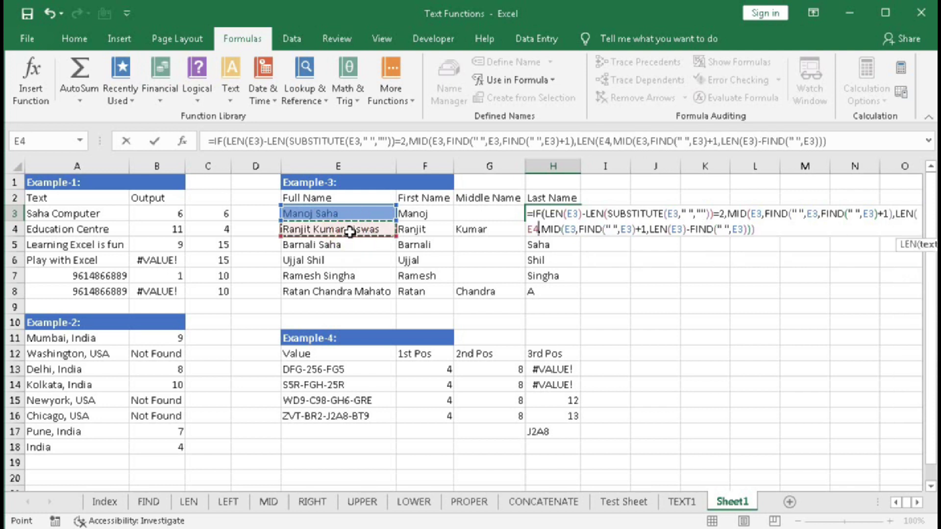
type(")-")
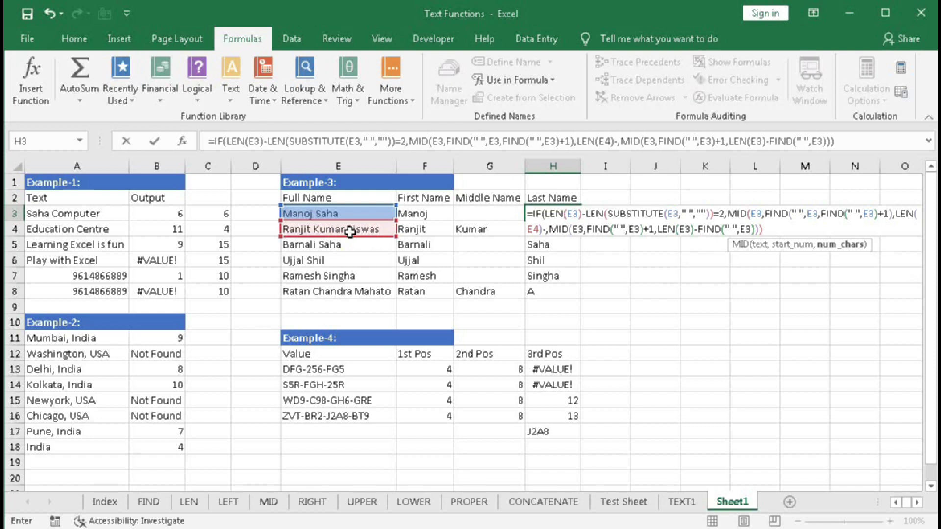
type("FIND(")
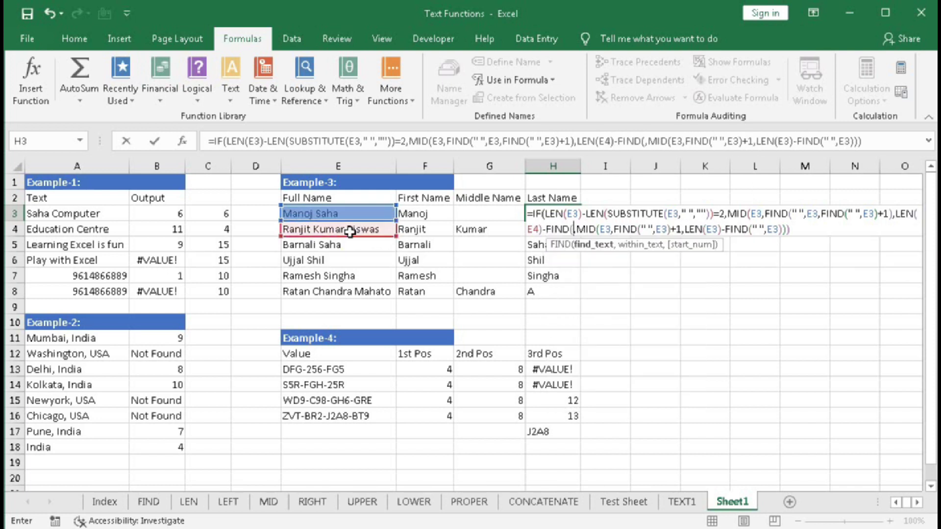
key("BackSpace")
key("BackSpace")
key("BackSpace")
key("BackSpace")
key("BackSpace")
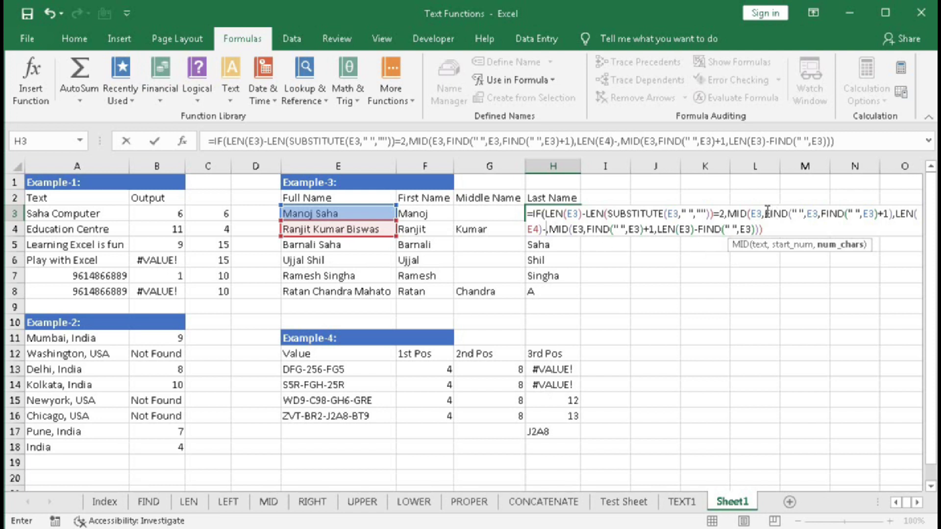
Copy the nested expression FIND(" ",E3,FIND(" ",E3) from the start number, paste it after LEN(E4)-, and try to enter the formula
left_click_drag(765, 214, 879, 214)
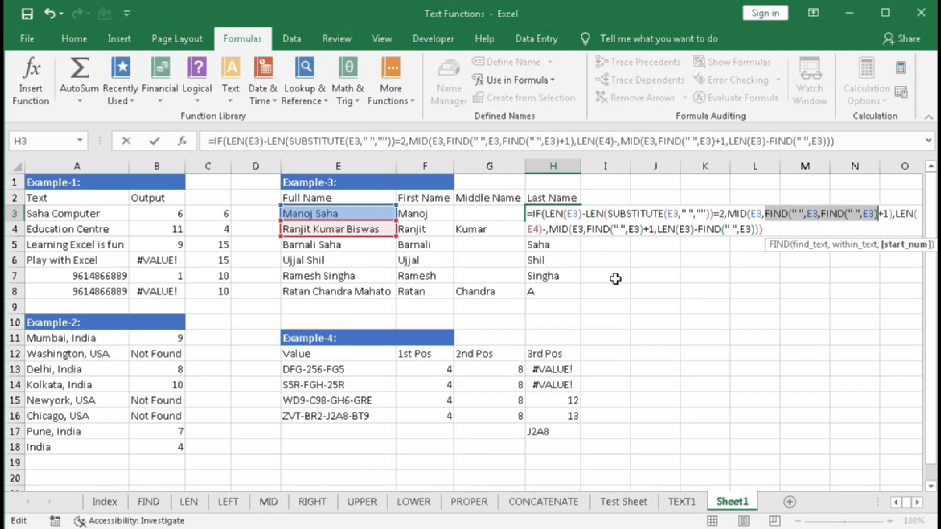
left_click(548, 229)
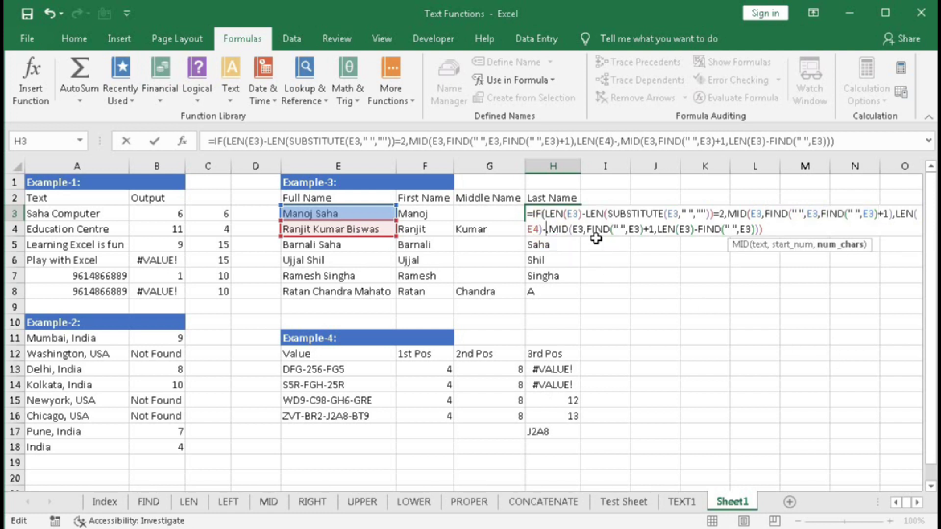
key("ctrl+v")
type(",")
key("Return")
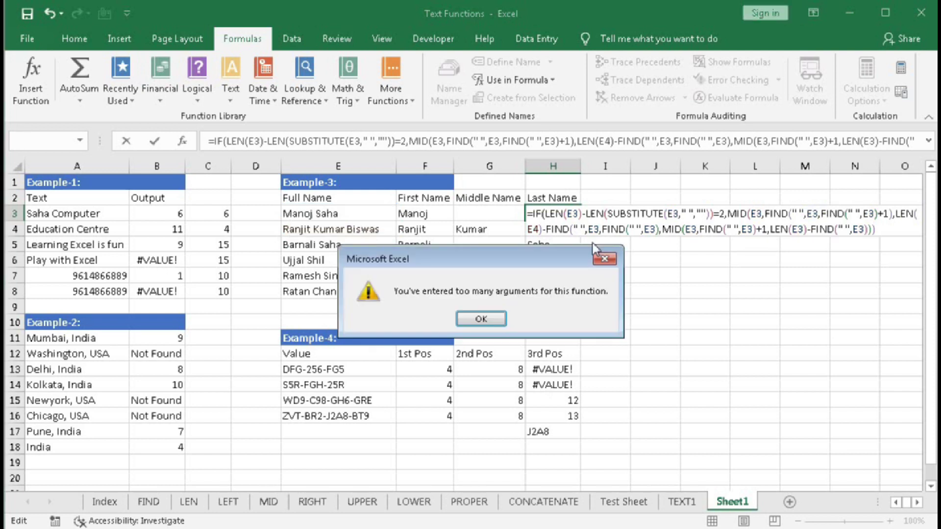
key("Return")
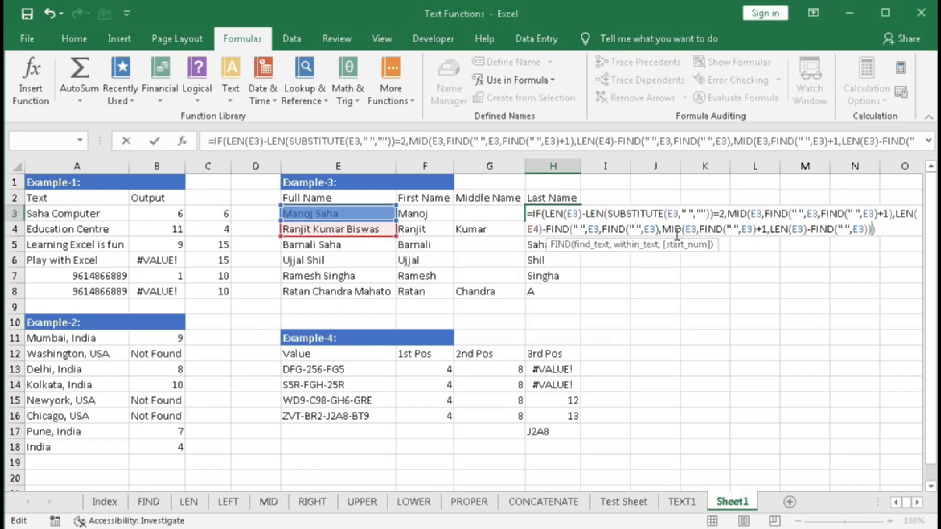
Add two closing parentheses after the pasted FIND expression, enter the H3 formula, and copy it down through H8
left_click(562, 216)
left_click(563, 246)
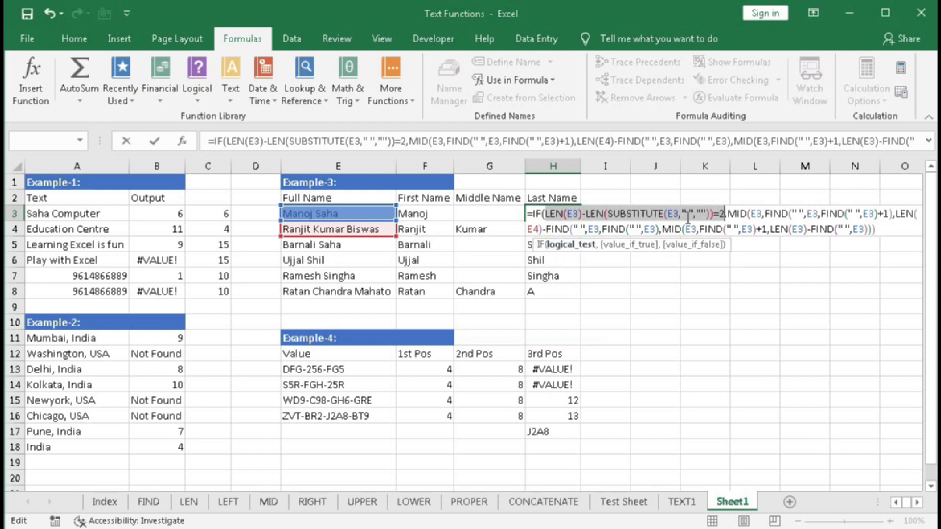
left_click(623, 245)
left_click(665, 229)
type(")")
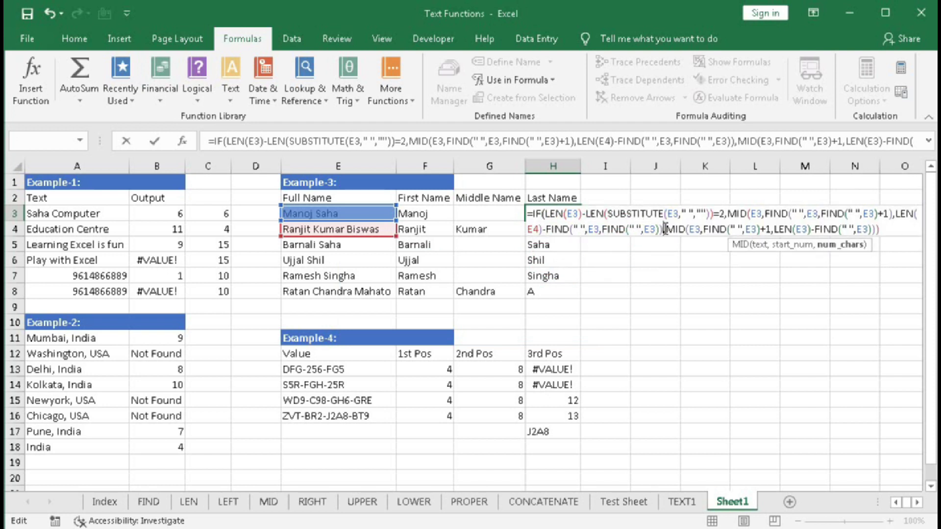
type(")")
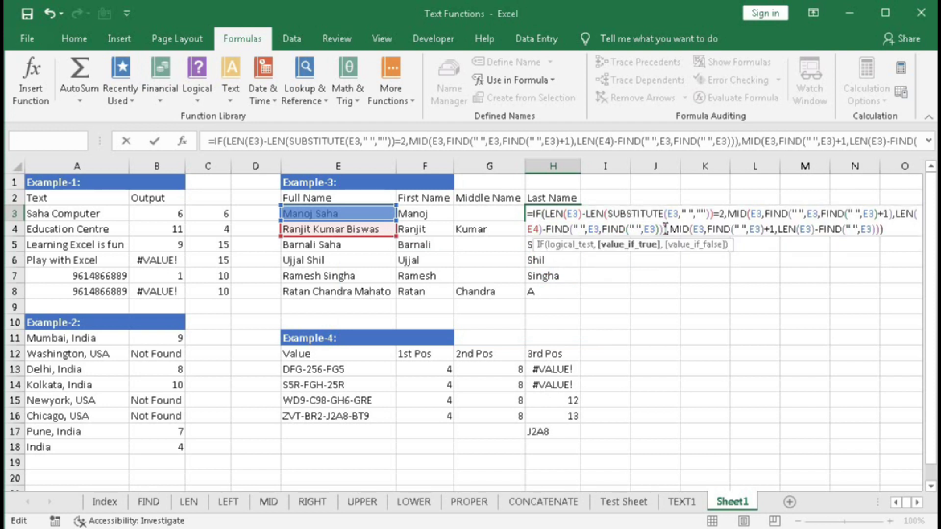
key("Return")
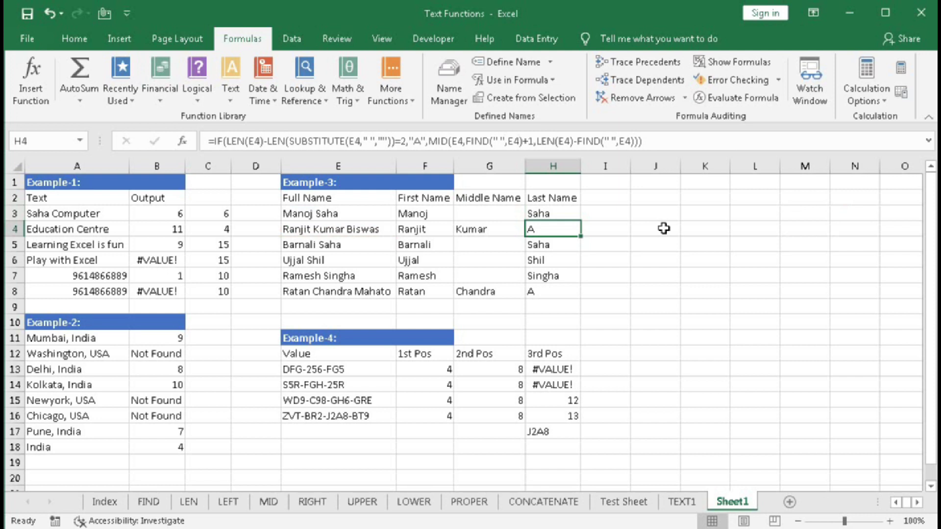
left_click(559, 213)
left_click_drag(581, 221, 567, 291)
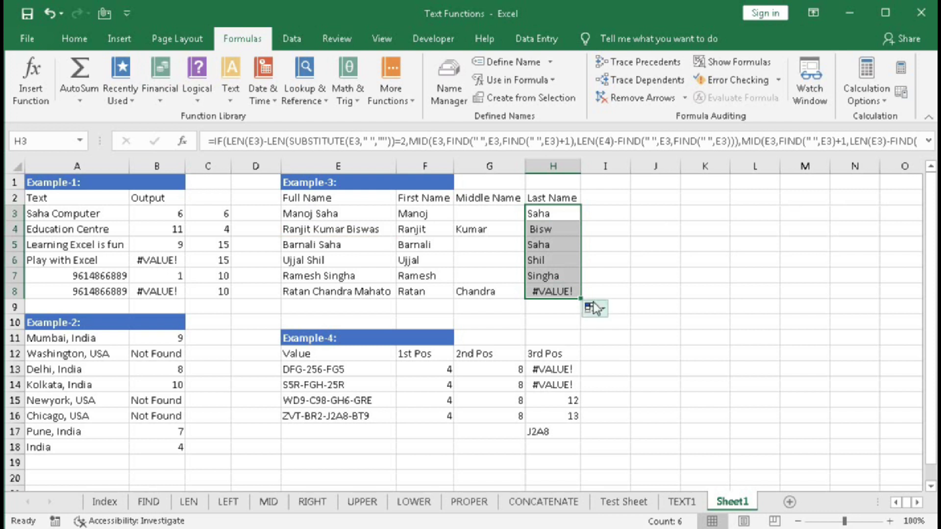
Change the LEN reference in the number-of-characters argument of H4's first MID to E4 and enter the formula
double_click(562, 231)
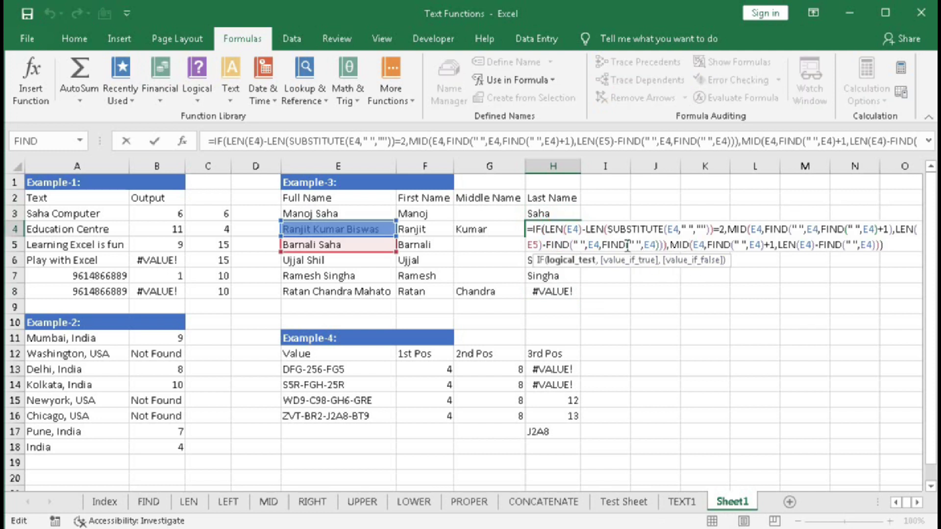
left_click(735, 234)
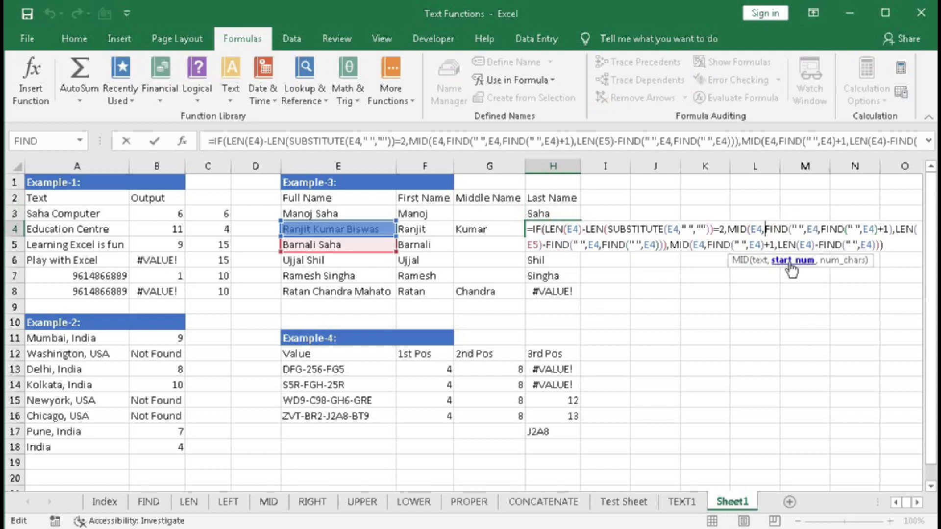
left_click(829, 262)
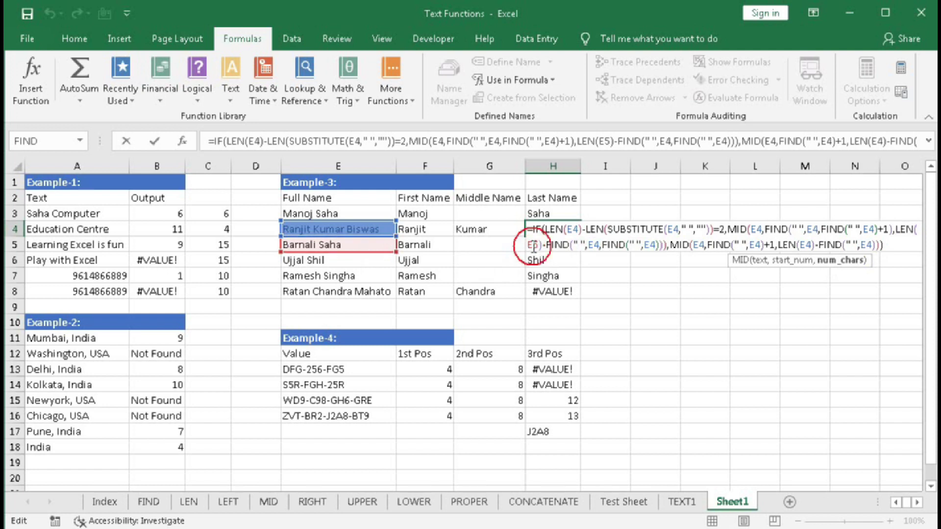
left_click_drag(533, 248, 540, 250)
type("4")
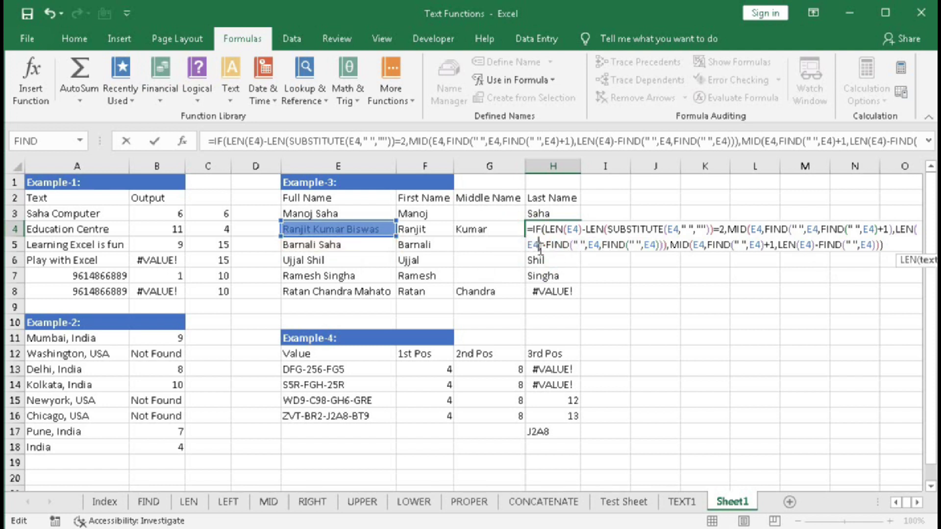
key("Return")
Copy the corrected H4 formula up to H3 and down through H8
left_click(554, 228)
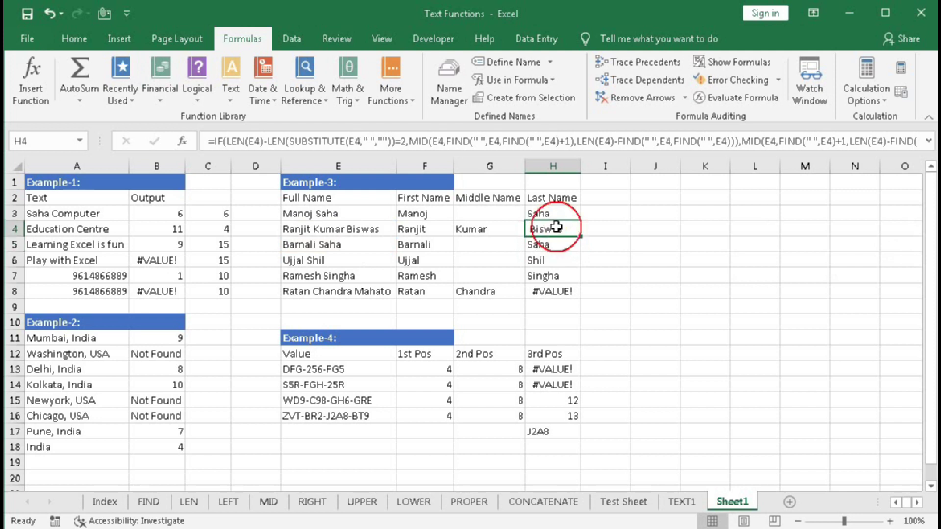
left_click_drag(581, 237, 570, 296)
left_click(571, 215)
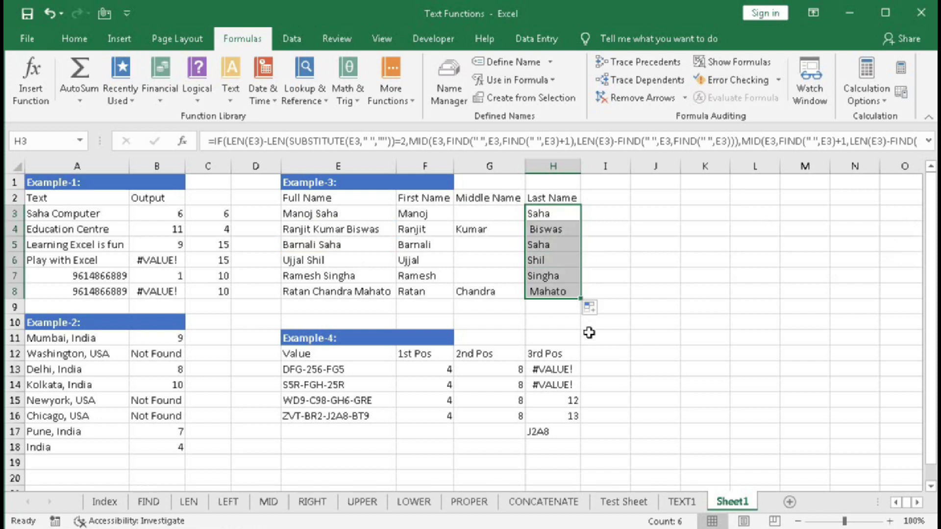
Add +1 to the start number of the first MID in the H3 Last Name formula and enter it
double_click(553, 215)
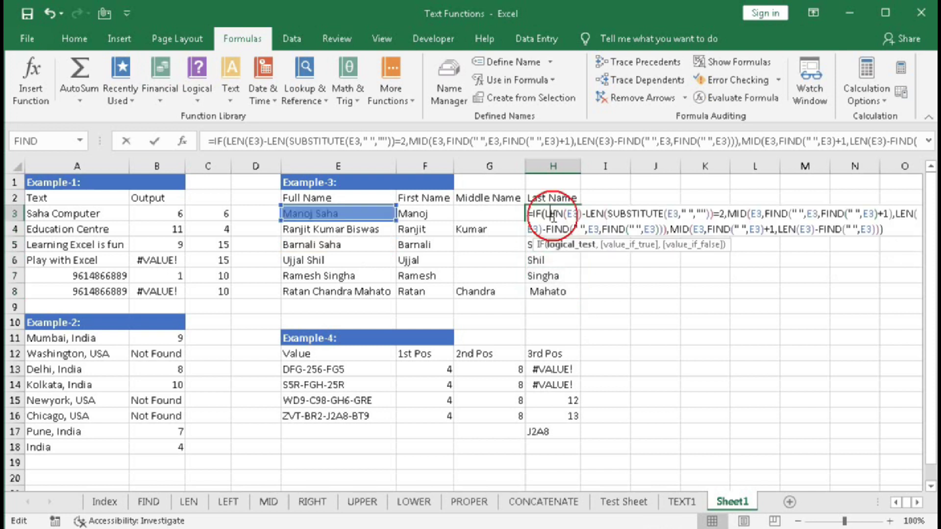
double_click(752, 214)
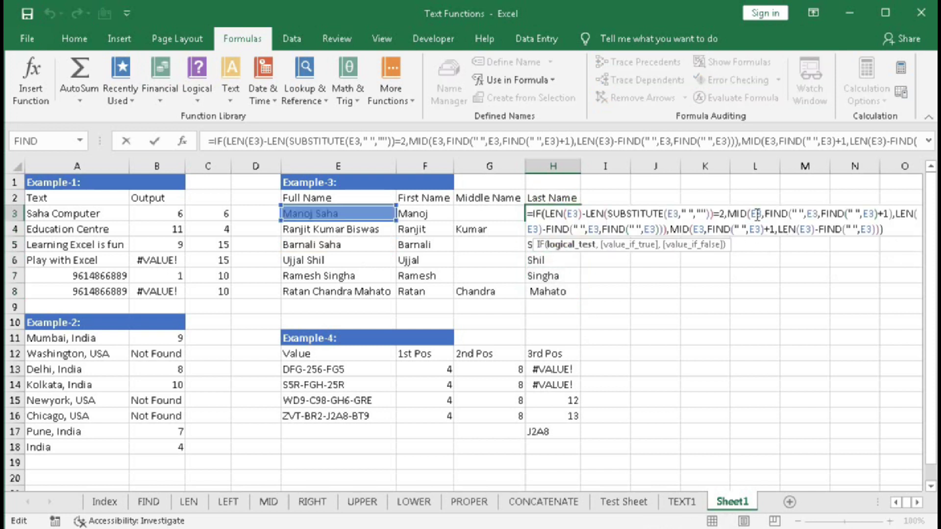
left_click(783, 252)
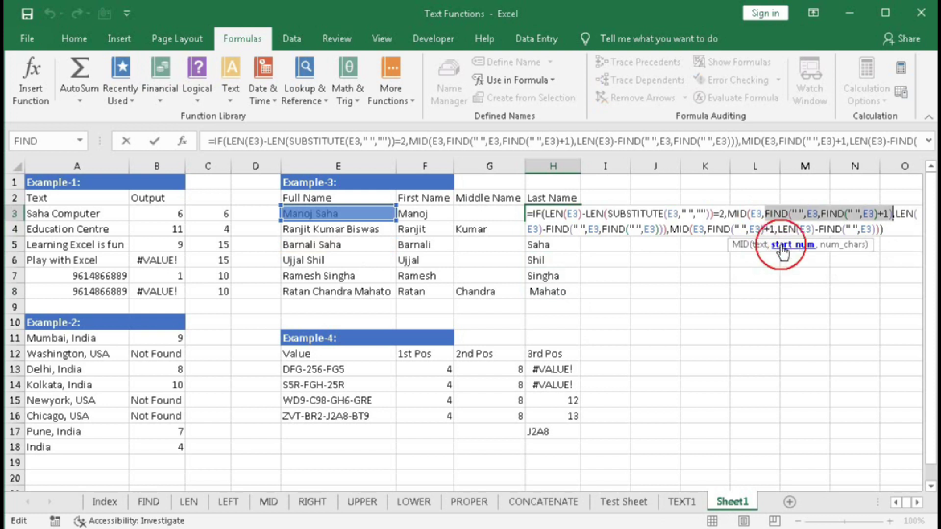
left_click(894, 214)
type("+1")
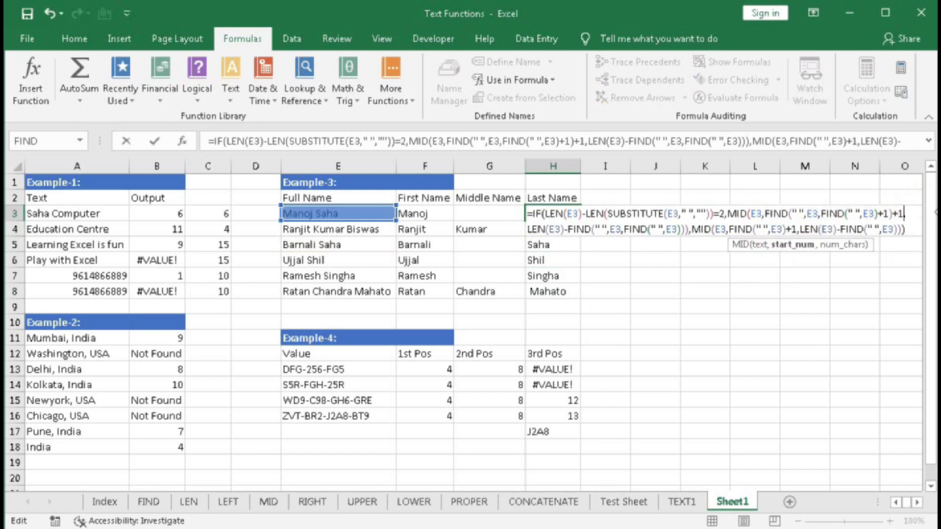
key("Return")
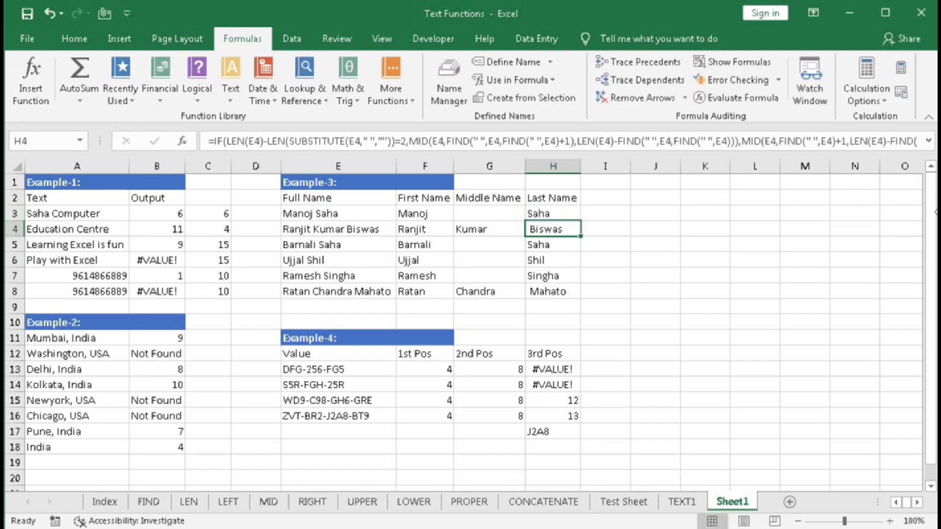
Copy the corrected H3 formula down through H8 and transfer the Last Name range to the same cells on the FIND sheet
left_click(571, 213)
double_click(580, 221)
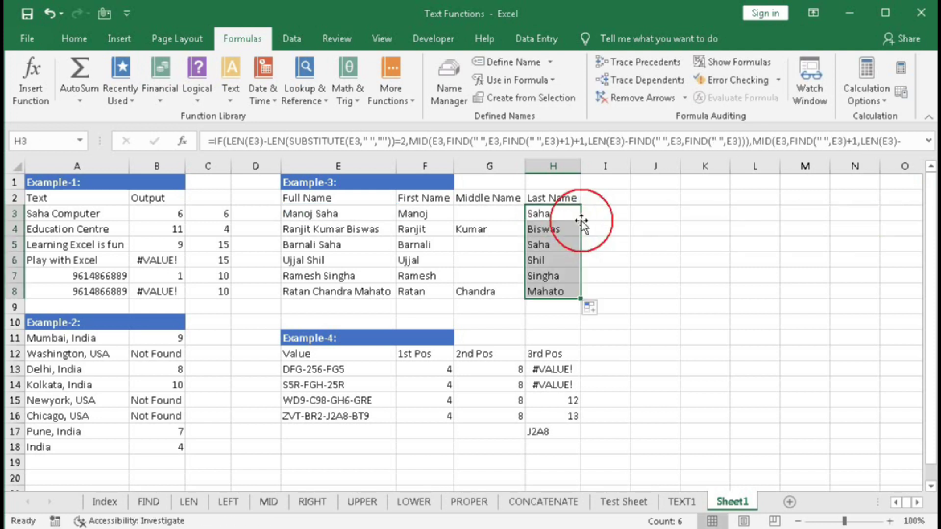
left_click_drag(544, 213, 539, 295)
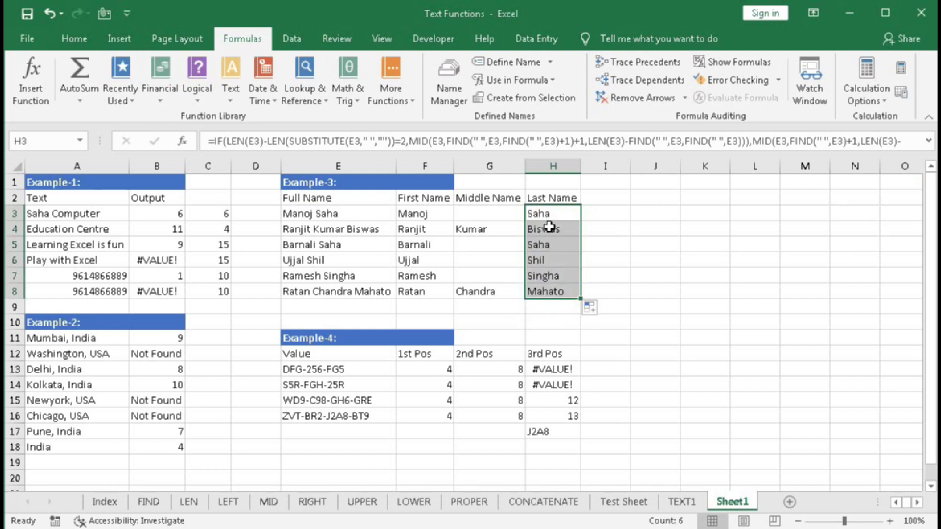
left_click_drag(547, 214, 544, 290)
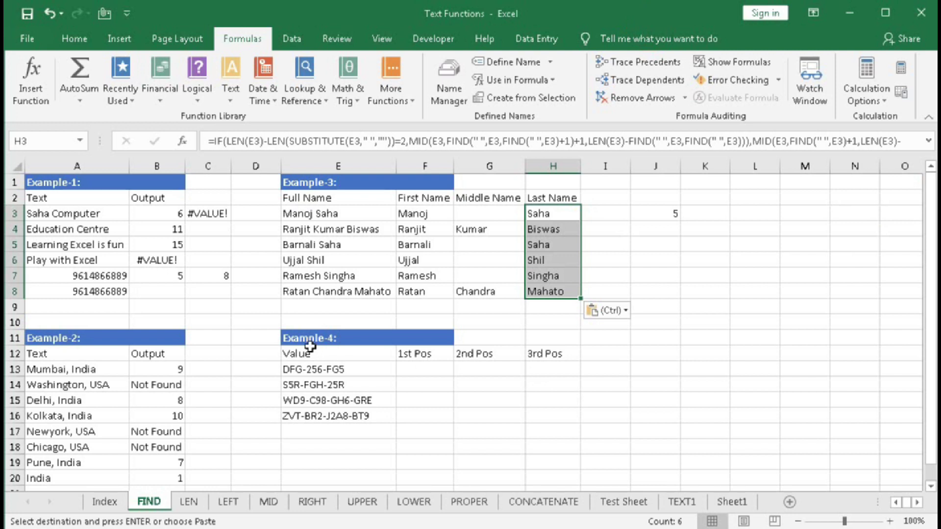
Start a FIND formula in Example-4's 1st Pos cell F13 with "-" as the text to find
left_click(306, 339)
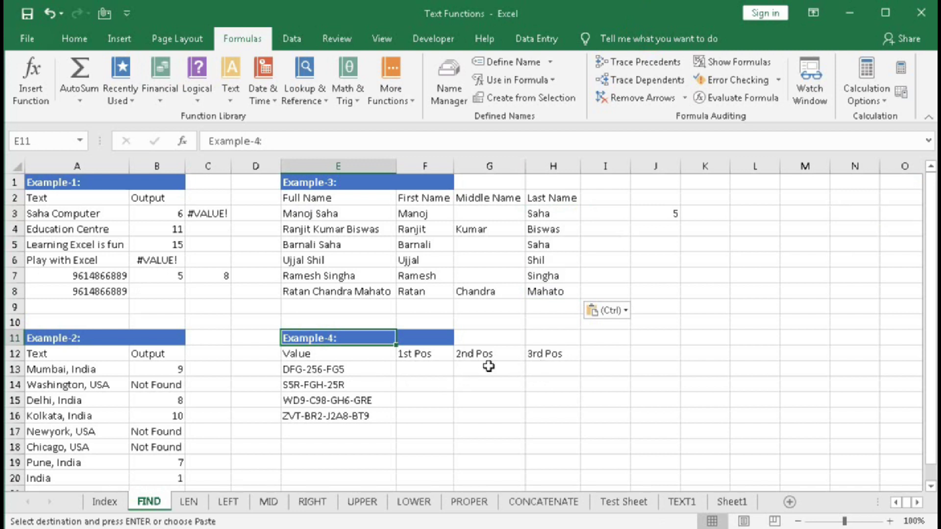
left_click(425, 373)
type("=")
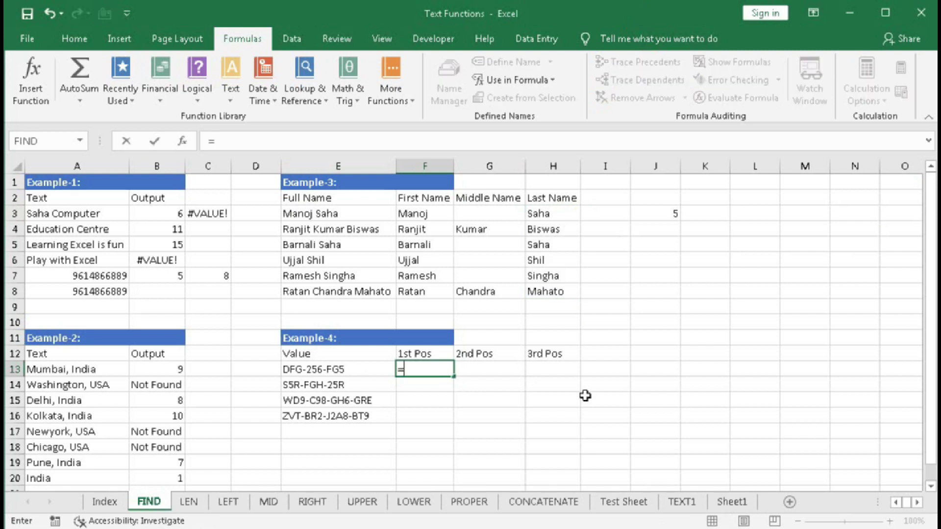
type("find")
key("Tab")
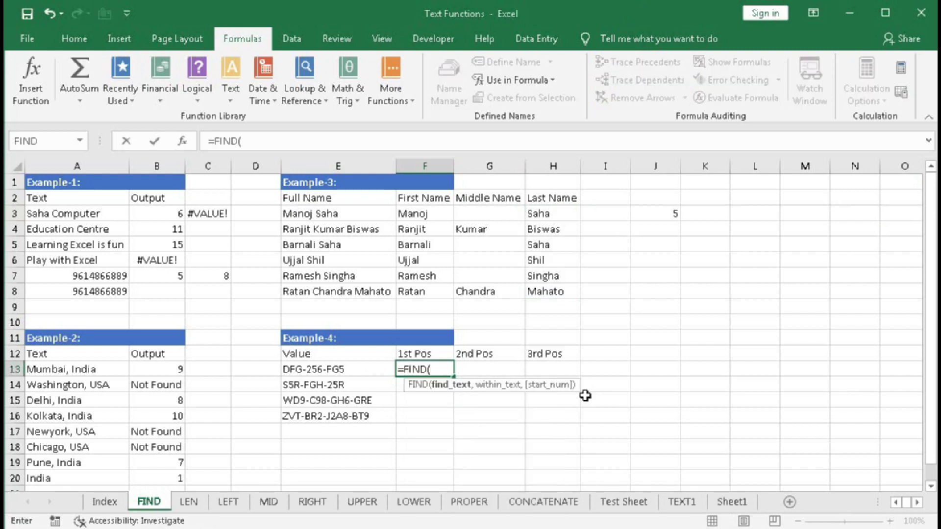
type("\"")
type("_")
key("BackSpace")
key("BackSpace")
type("-\",")
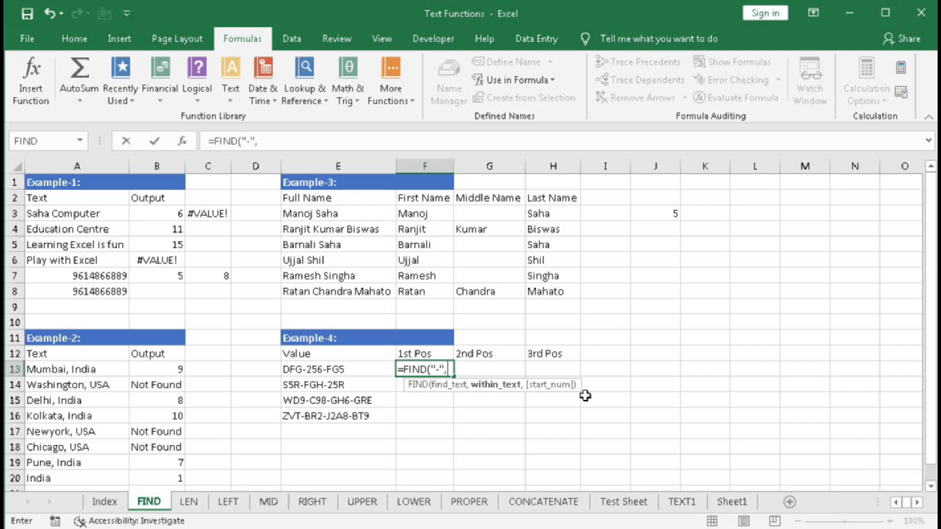
Complete the F13 formula with E13 as the text searched and start number 1, and copy it down through F16
left_click(356, 369)
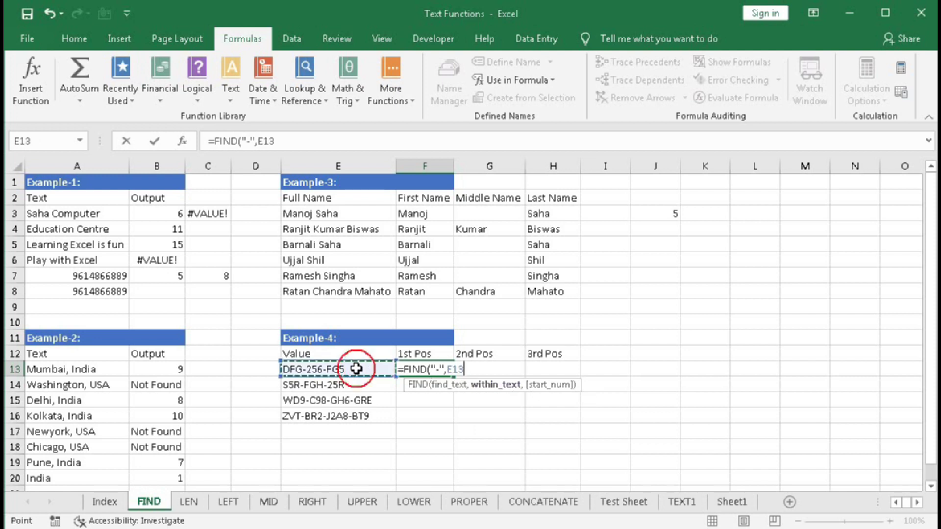
type(",")
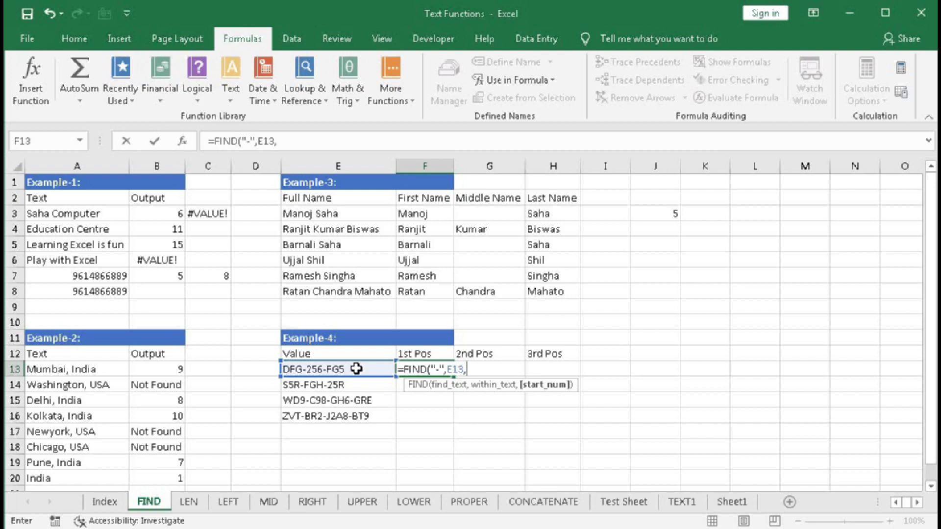
type("1)")
key("Return")
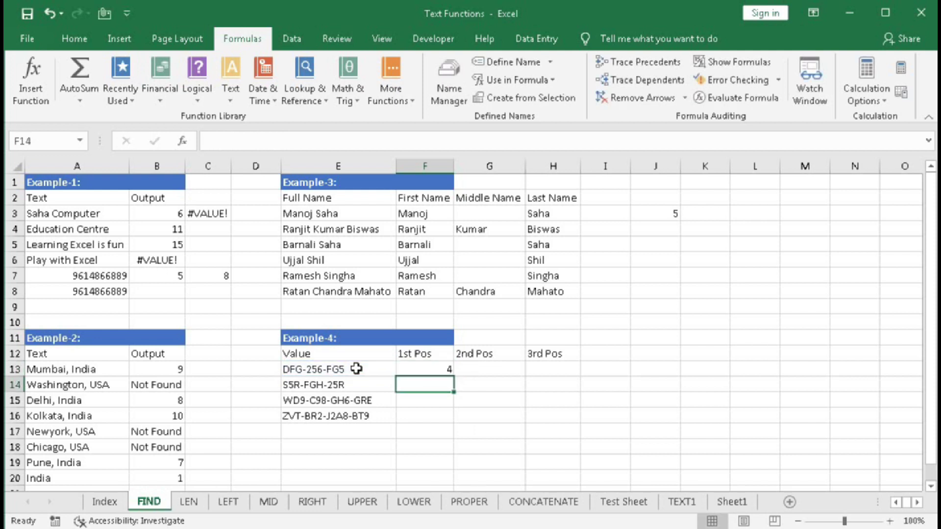
left_click(426, 373)
left_click_drag(453, 376, 447, 418)
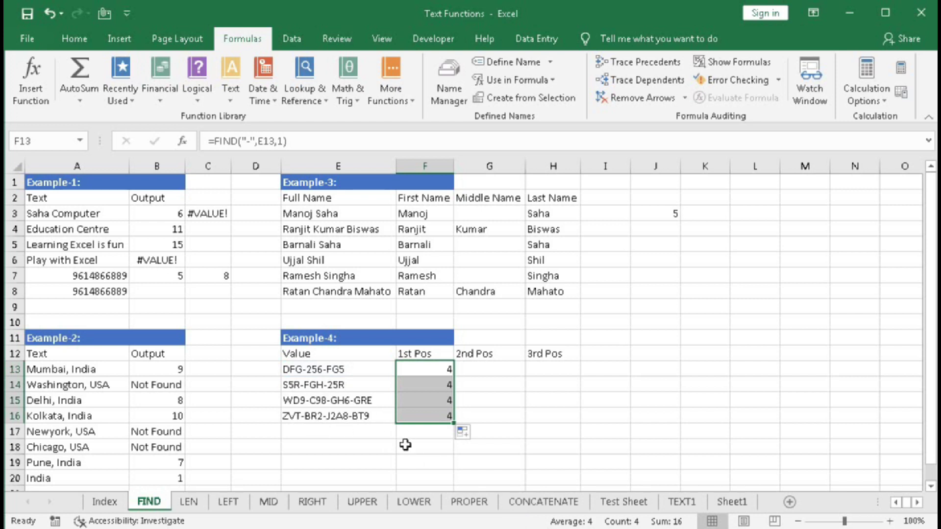
Start a FIND formula in the 2nd Pos cell G13 that looks for "-" within E13
left_click(483, 371)
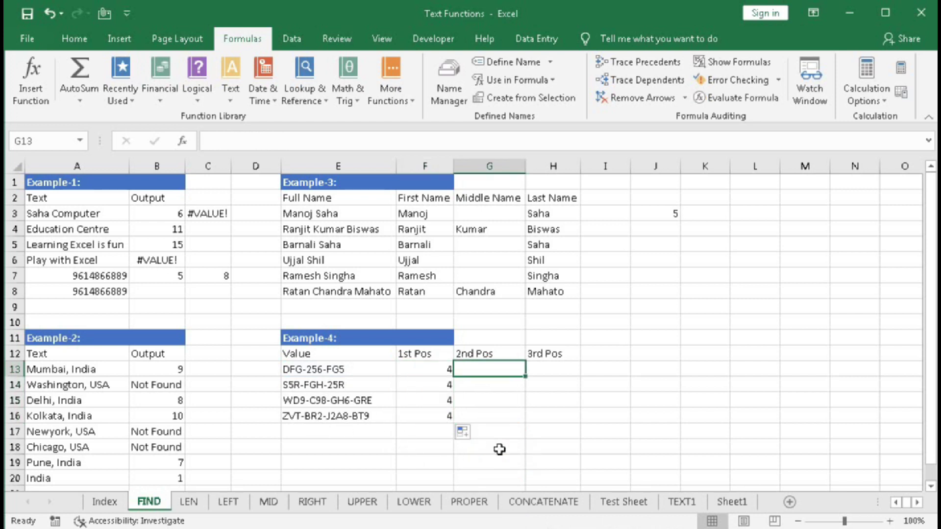
type("=")
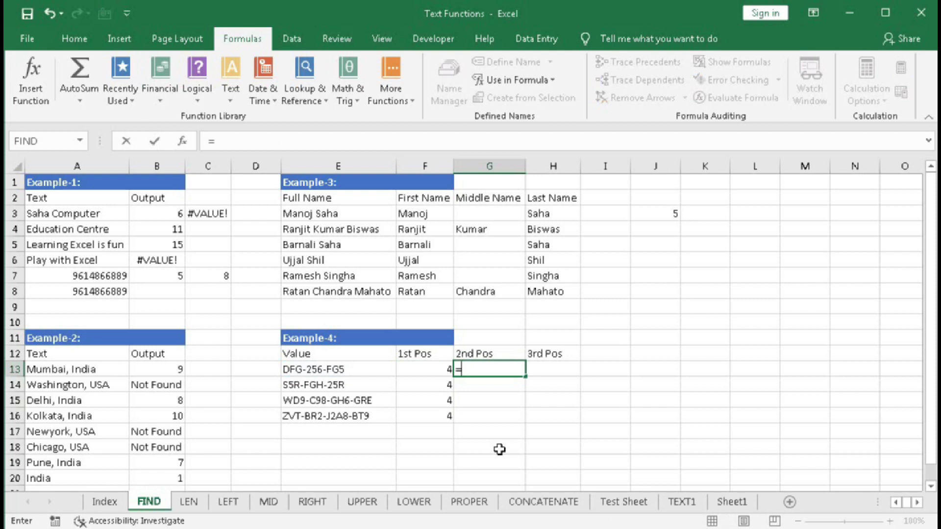
type("find")
key("Tab")
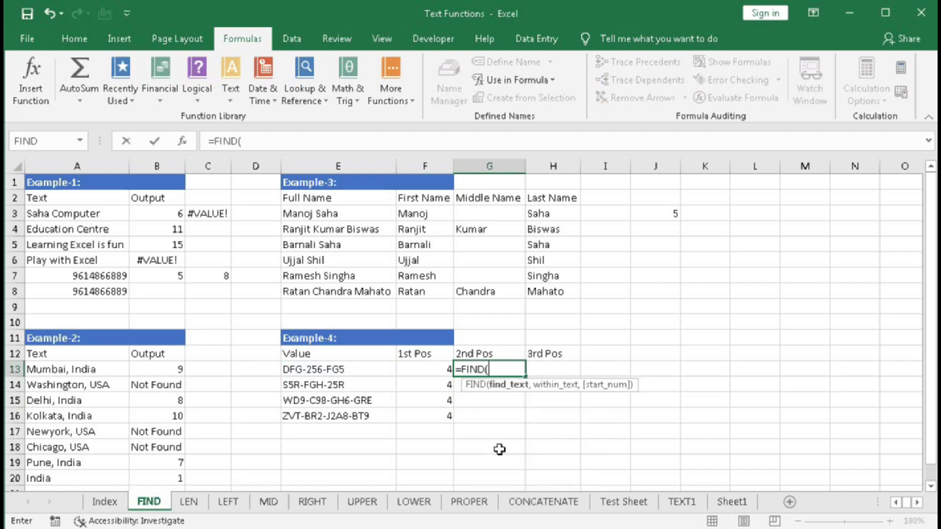
type("\"-\",")
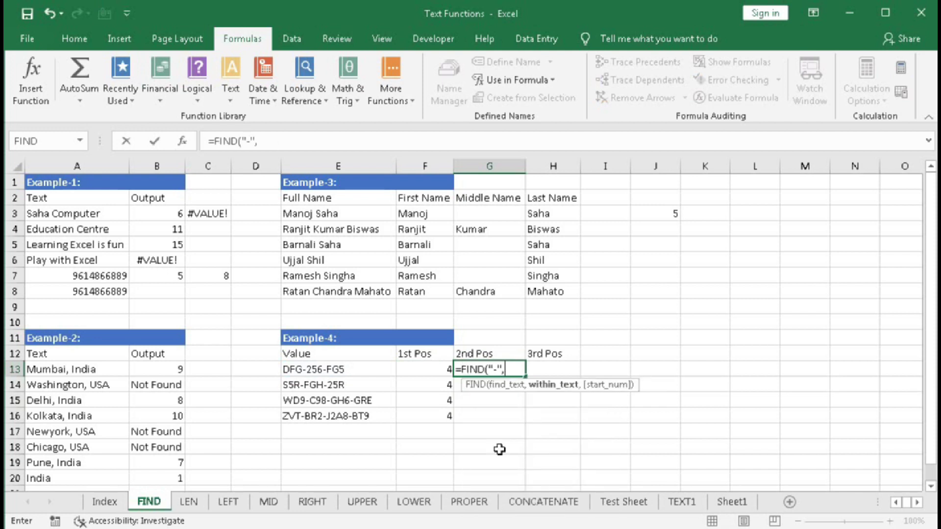
left_click(333, 369)
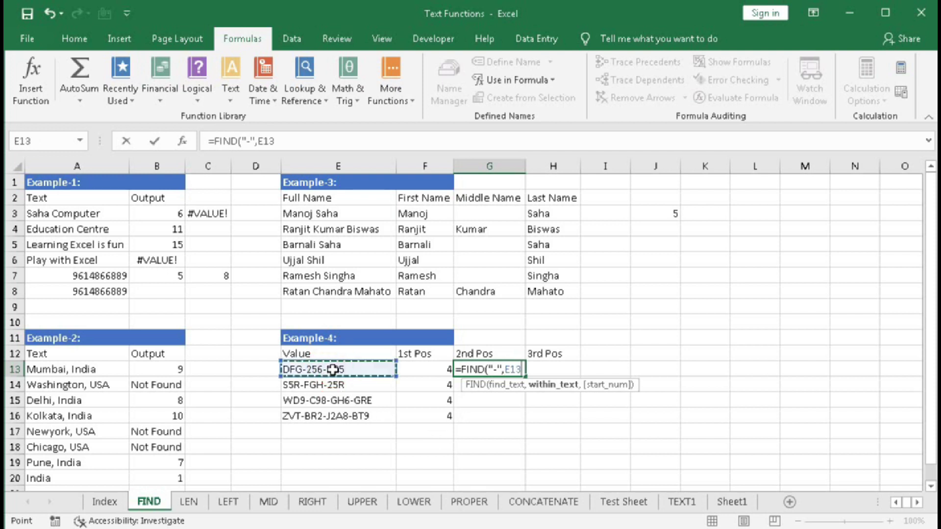
type(",")
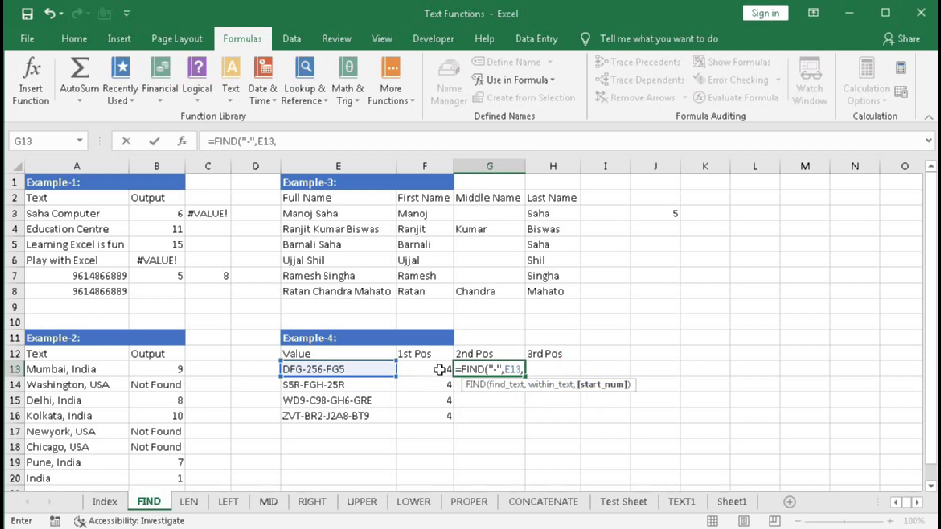
Nest FIND("-",E13)+1 as the start number of the G13 formula
type("FIND(")
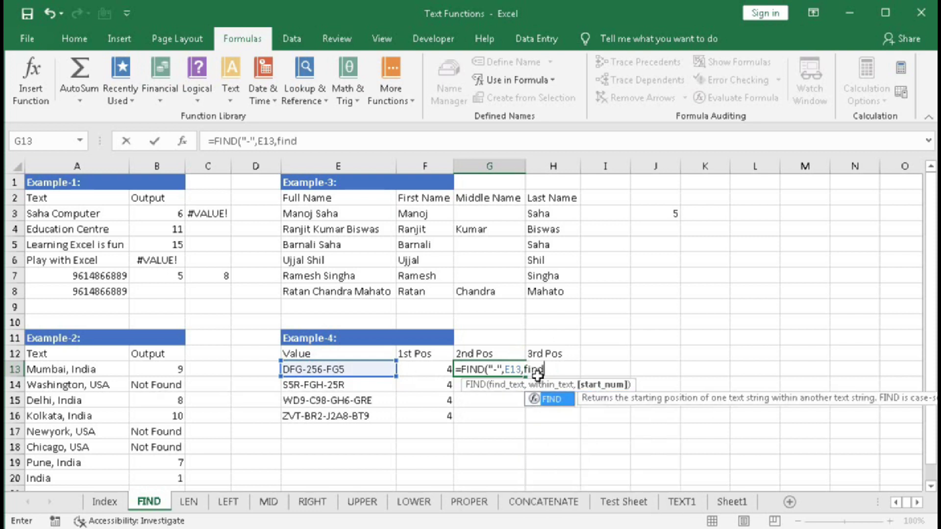
type("\"-\"")
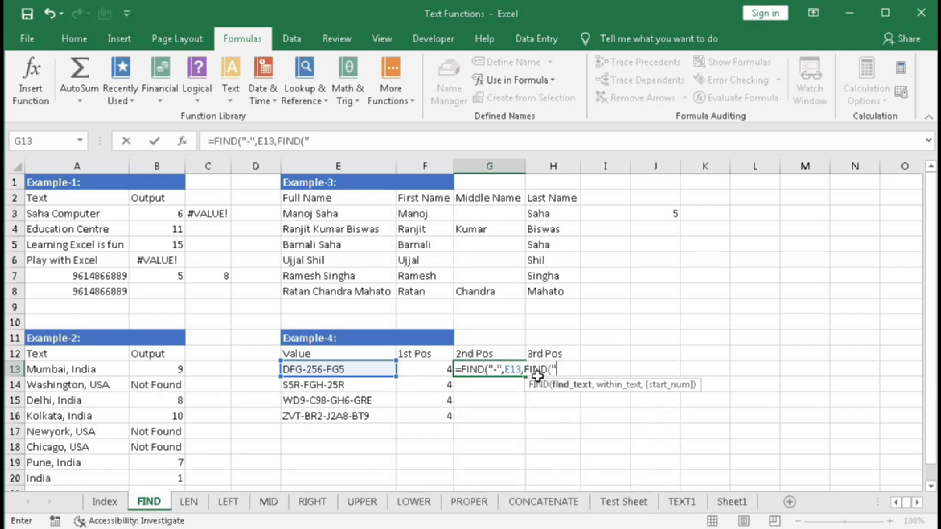
type(",")
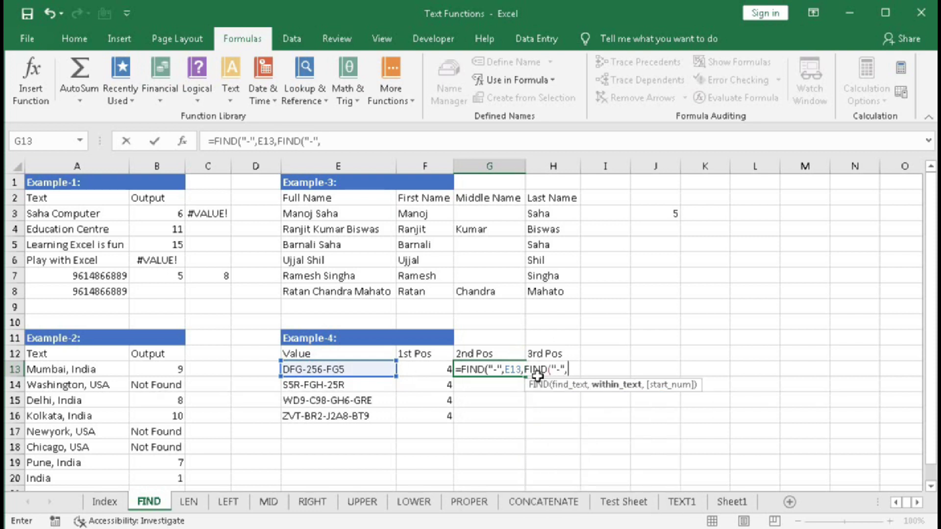
left_click(357, 370)
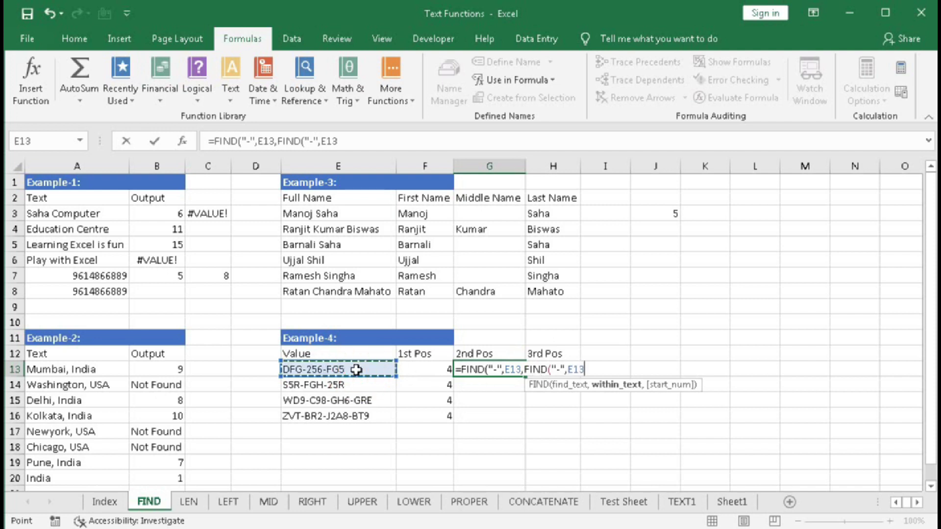
type(")")
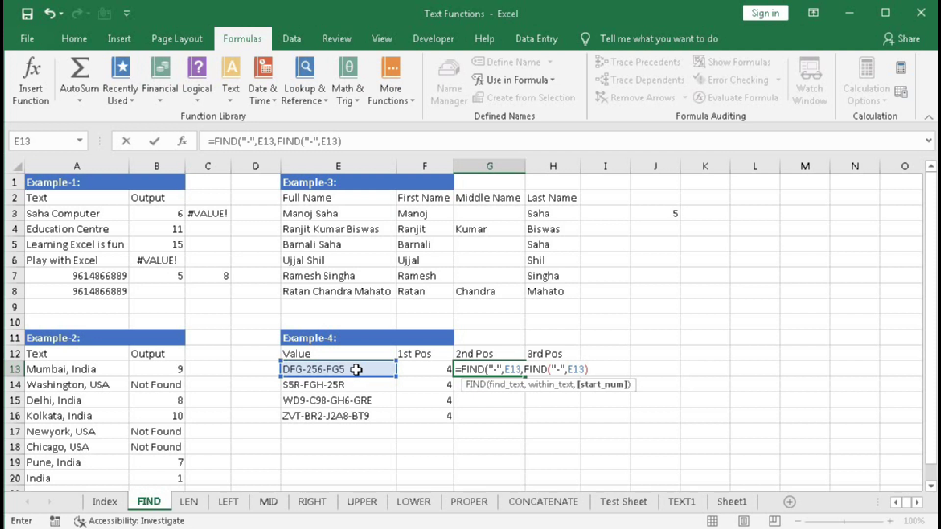
type("+1")
Evaluate the nested FIND("-",E13) part of the G13 formula in place, and undo the evaluation
left_click_drag(526, 370, 590, 371)
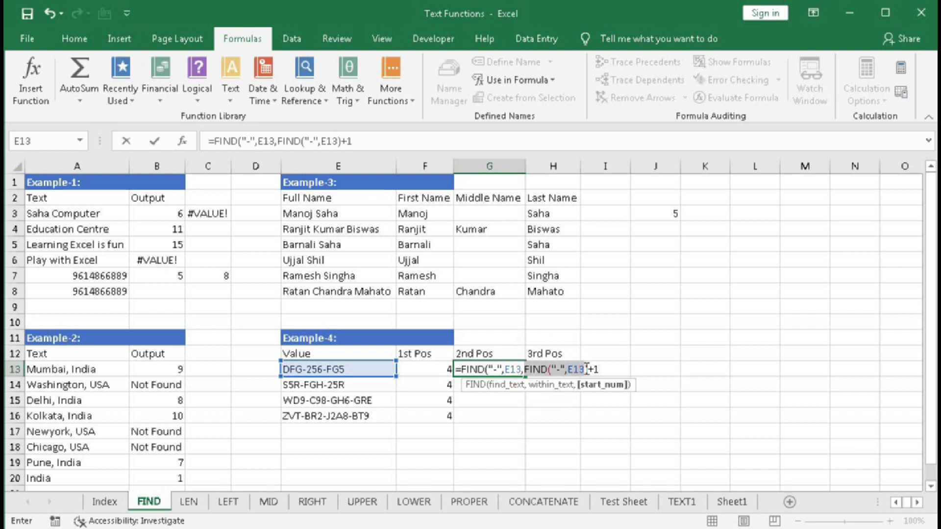
key("F9")
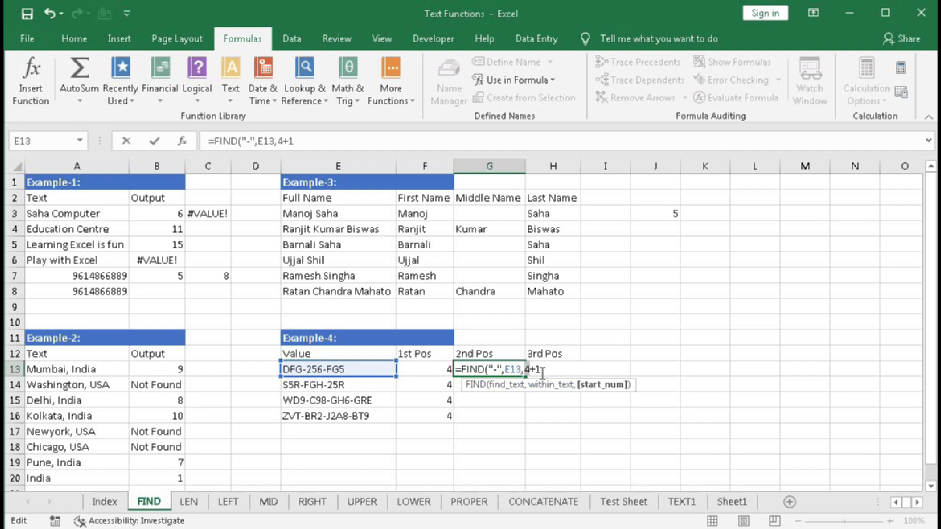
key("ctrl+z")
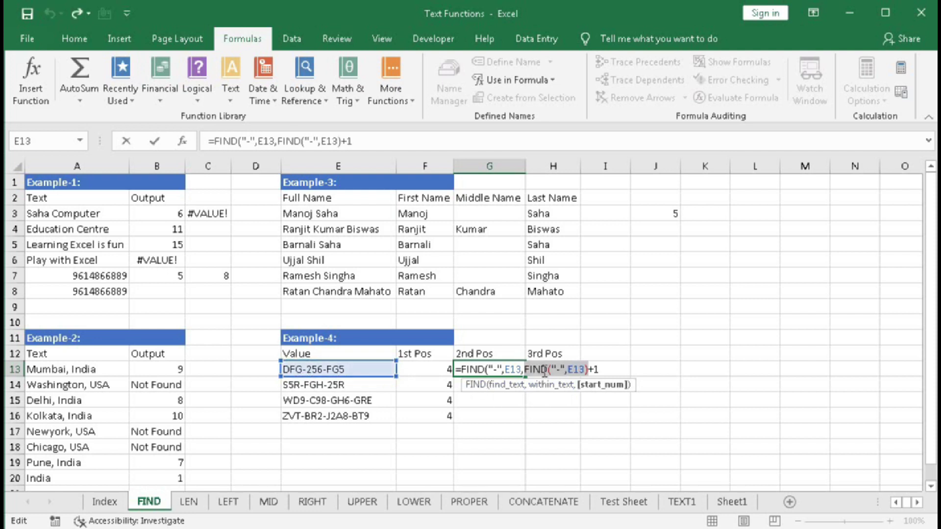
Close and enter the G13 formula =FIND("-",E13,FIND("-",E13)+1) and copy it down through G16
left_click(599, 370)
type(")")
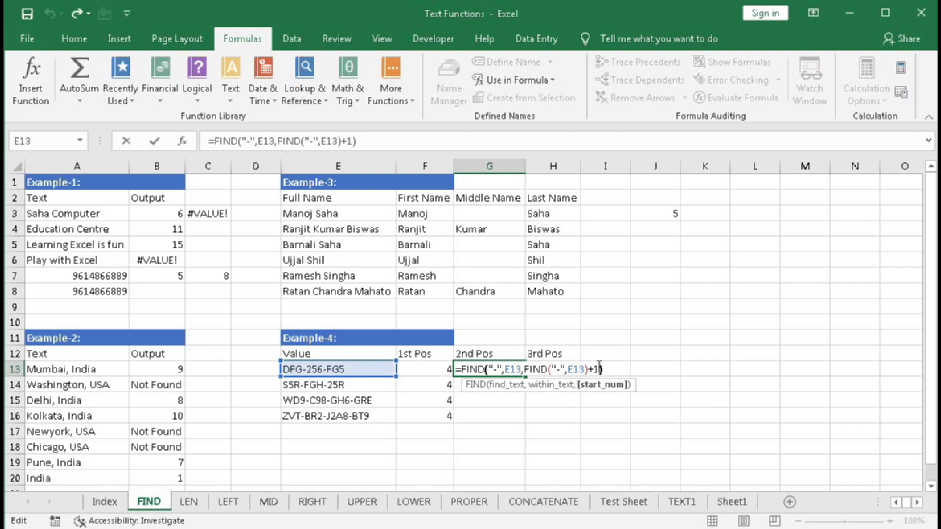
key("Return")
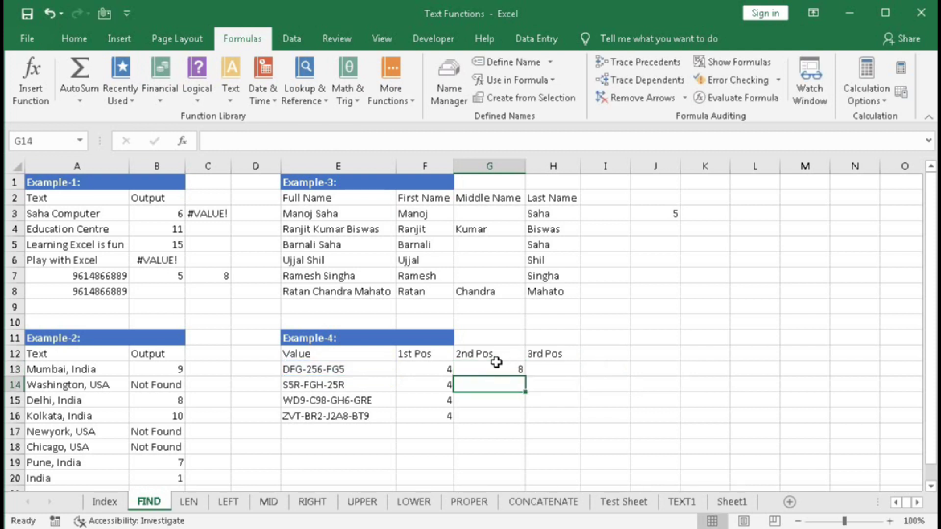
left_click(518, 373)
left_click_drag(524, 376, 525, 420)
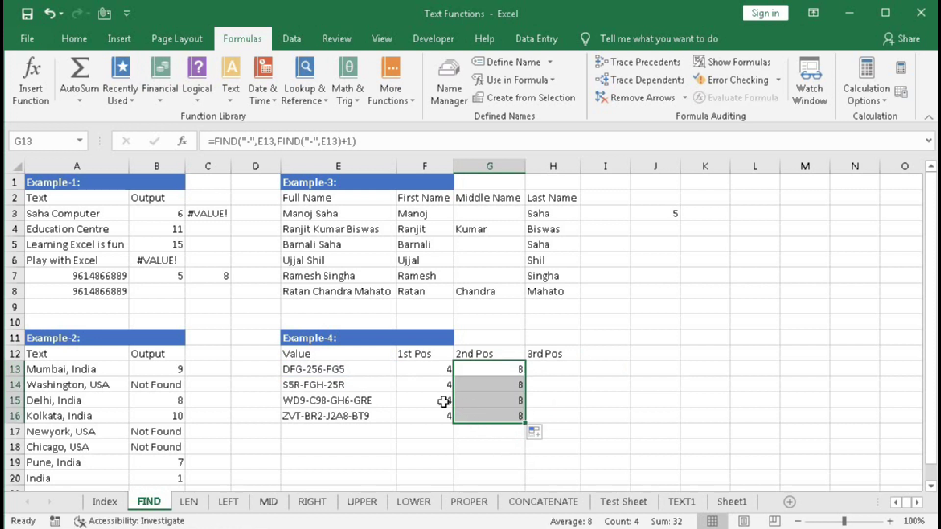
Insert a 5 into the second segment of the code in E15, making it WD9-C598-GH6-GRE
double_click(316, 403)
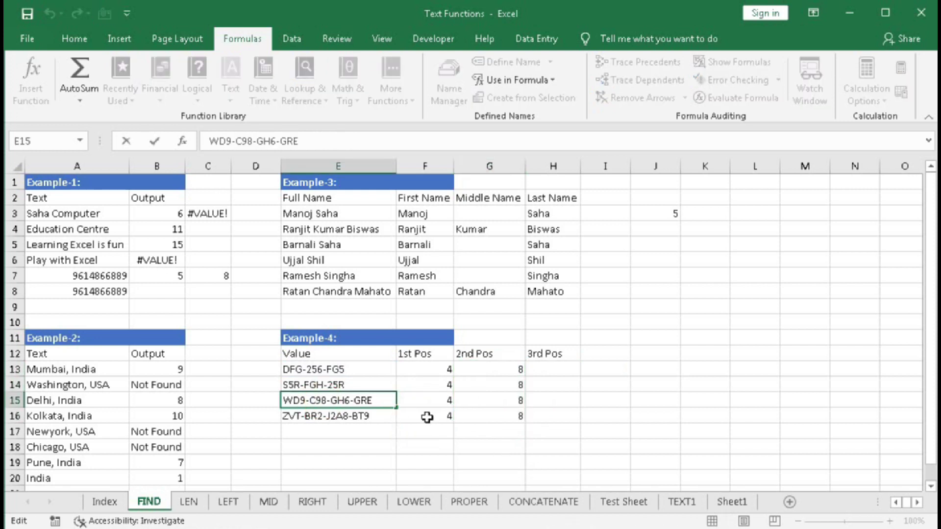
type("5")
key("Return")
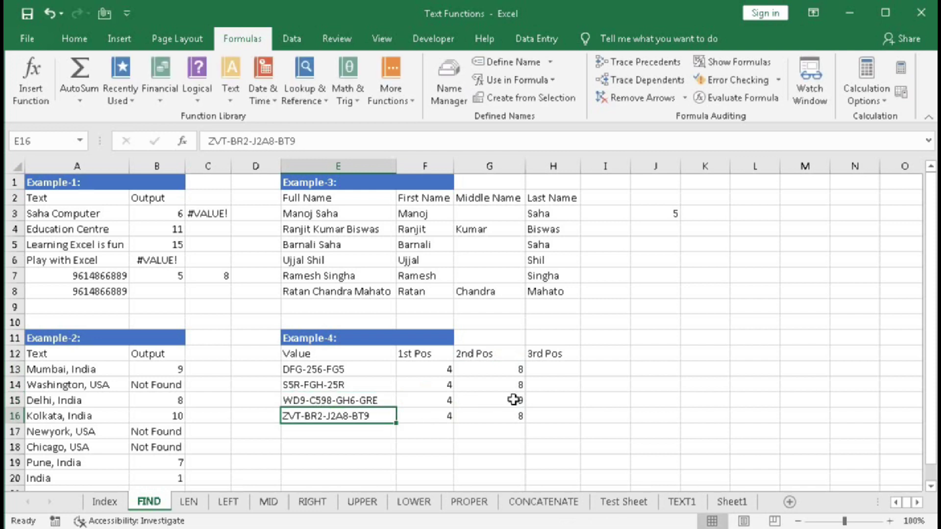
Start a formula in H13 with FIND("-",E13, leaving its start number open
left_click(539, 368)
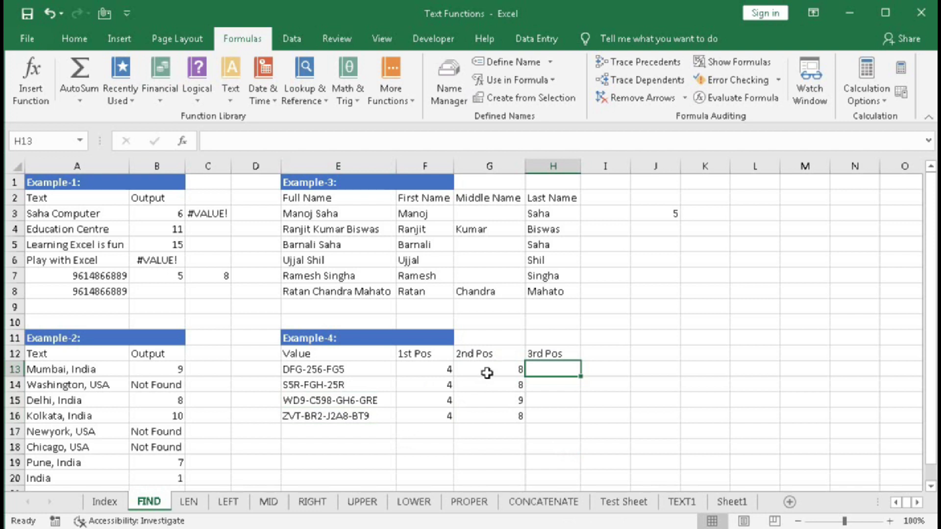
type("=find")
key("Tab")
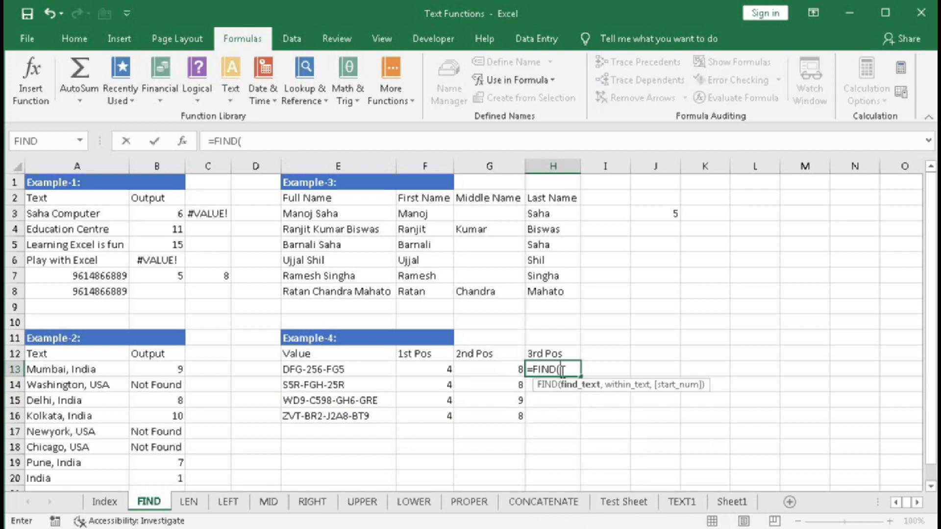
type("\"-\",")
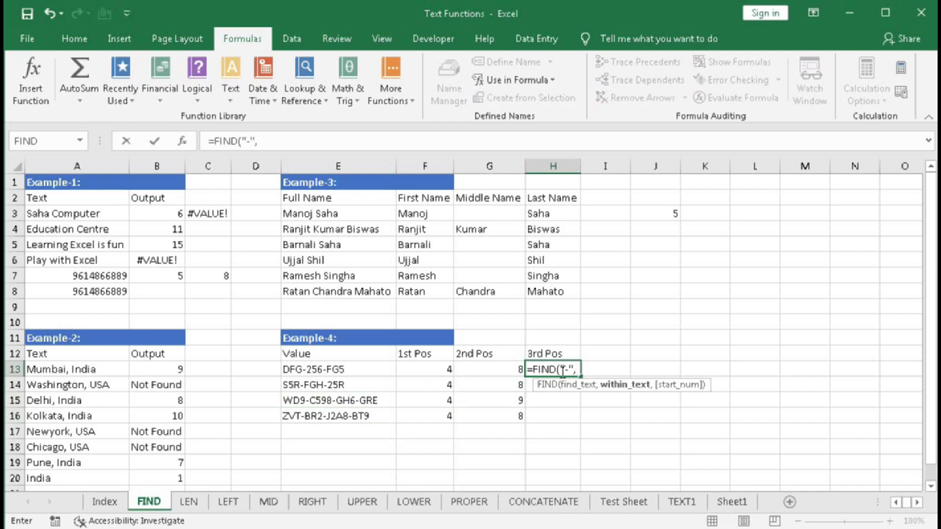
left_click(346, 367)
type(",")
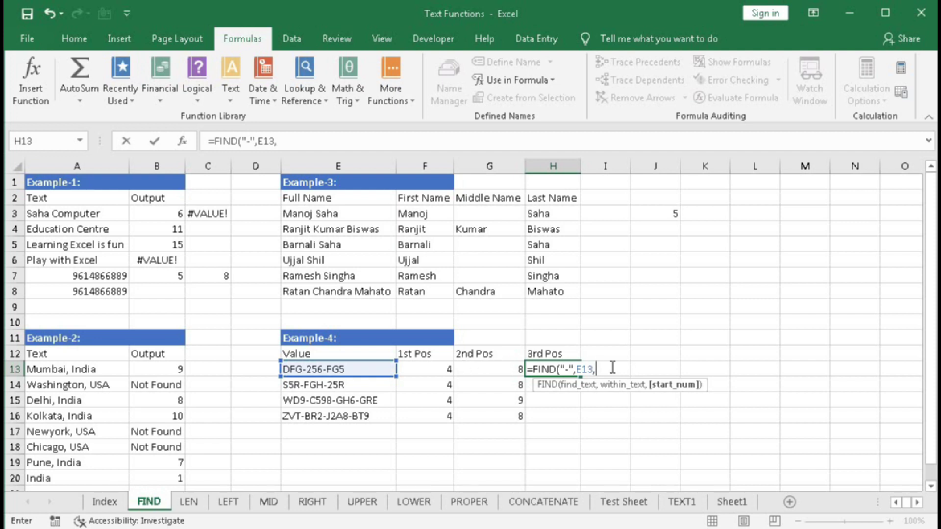
Nest a second FIND("-",E13, as the start number of the H13 formula
type("FIND(\"")
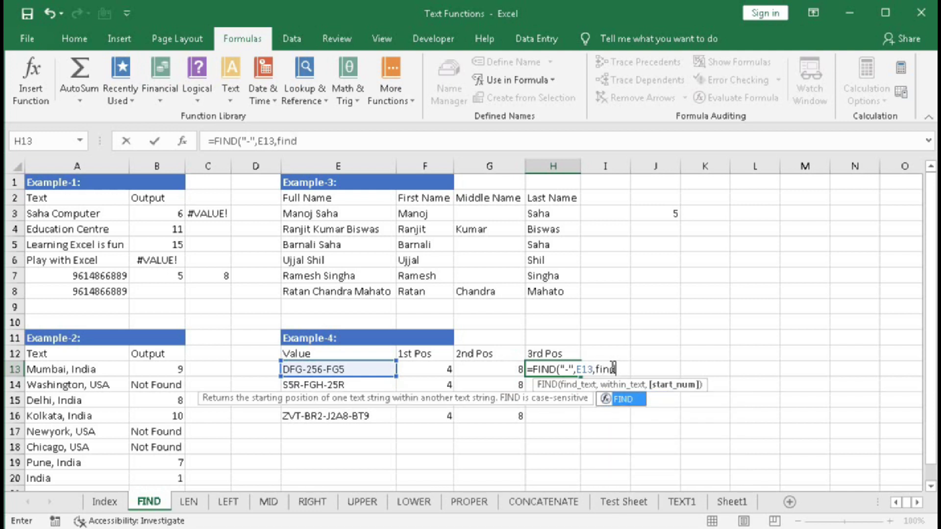
type("-\"")
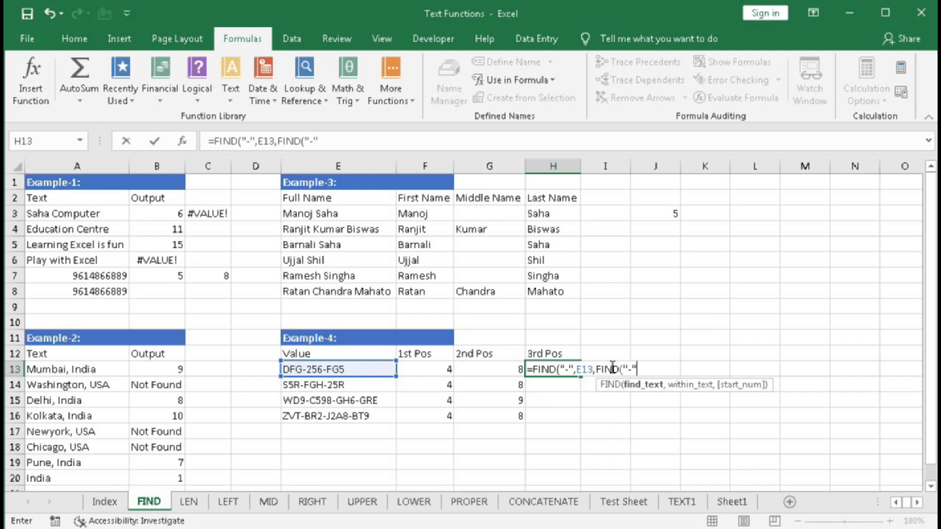
type(",")
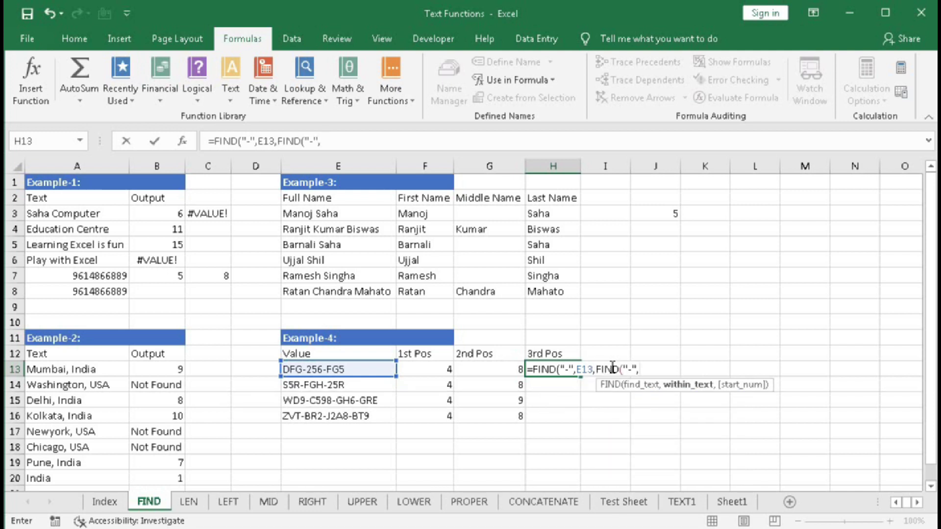
left_click(349, 369)
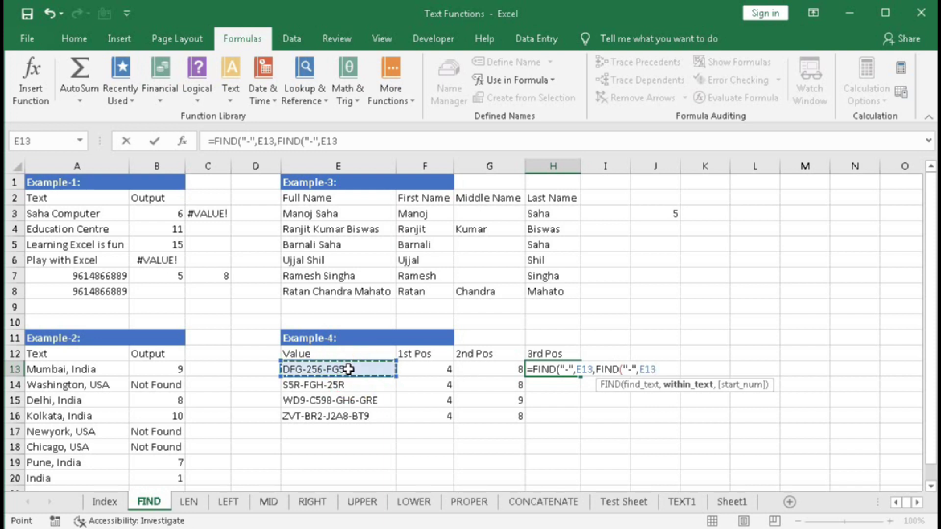
type(",")
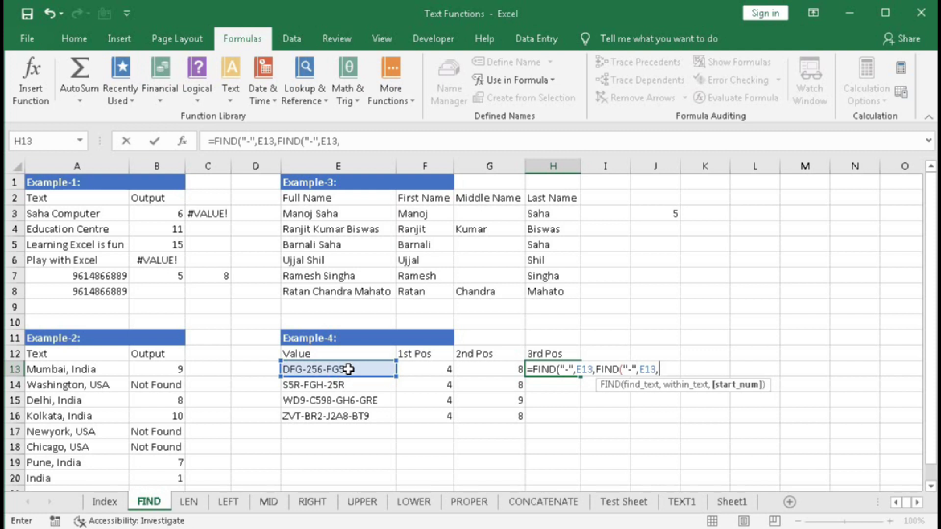
Nest FIND("-",E13)+1 as the start number of the second FIND in the H13 formula
type("FIND(")
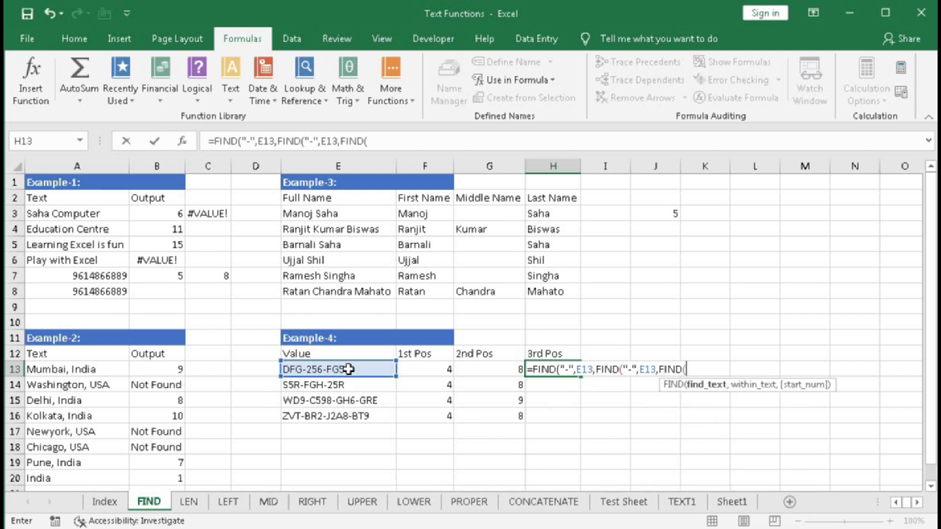
type("\"-\",")
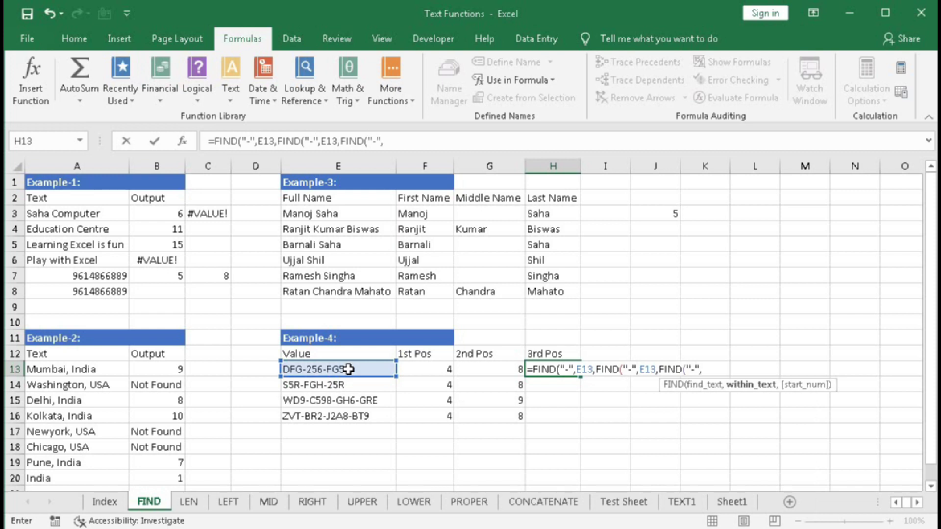
left_click(349, 369)
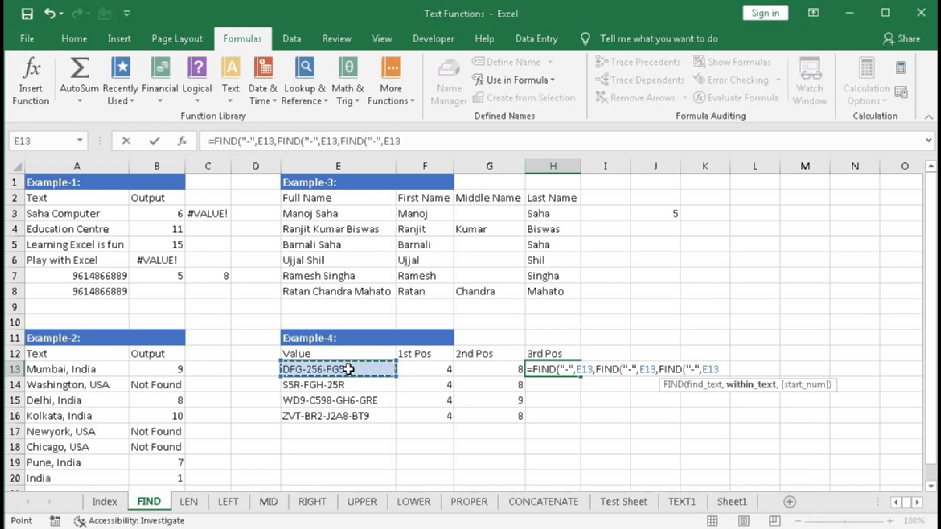
type(")")
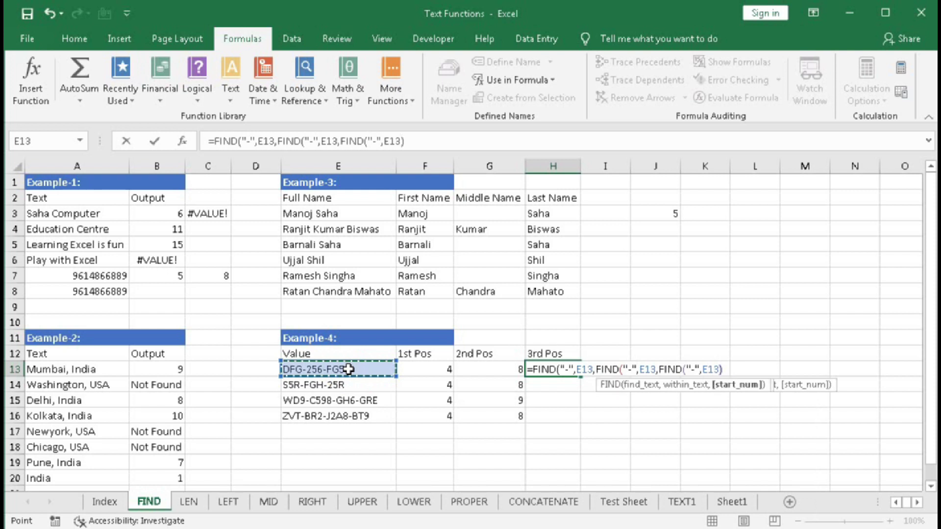
type("+1")
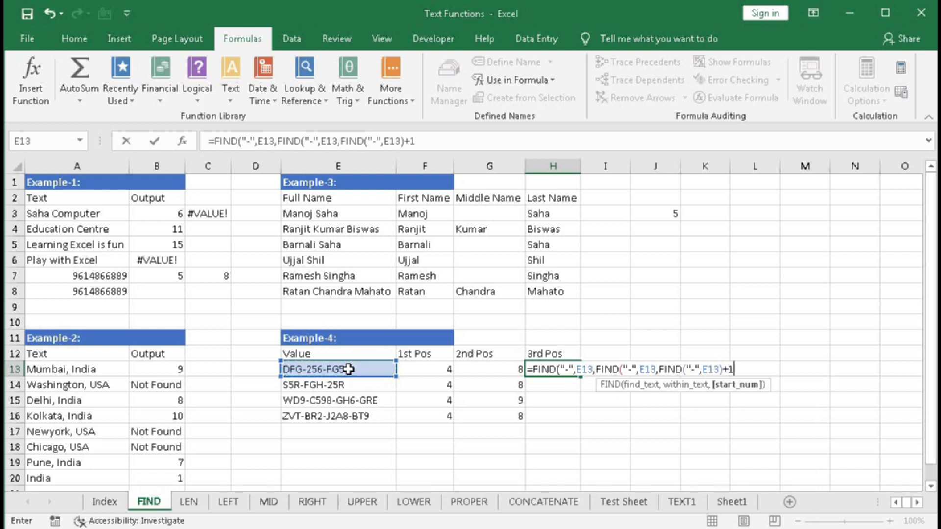
Complete H13 as =FIND("-",E13,FIND("-",E13,FIND("-",E13)+1)+1) and copy it down through H16
type(")")
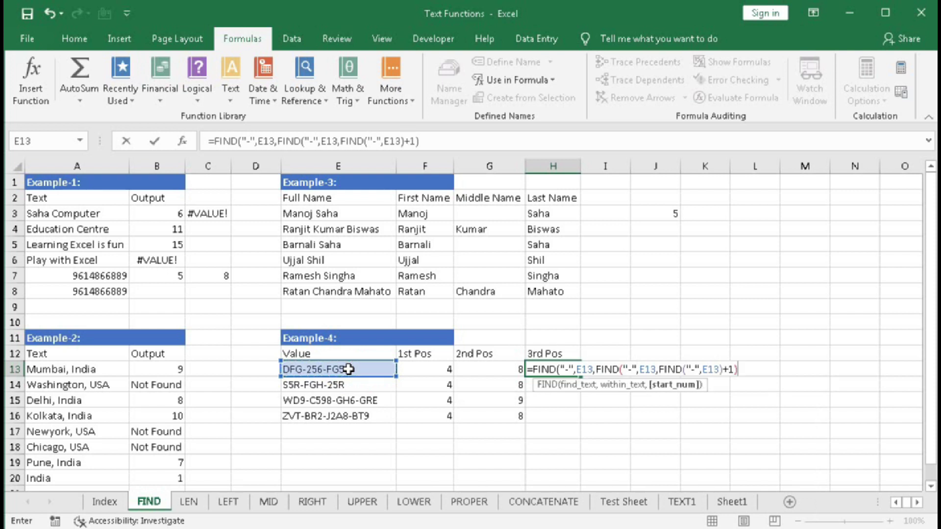
type("+1")
type(")")
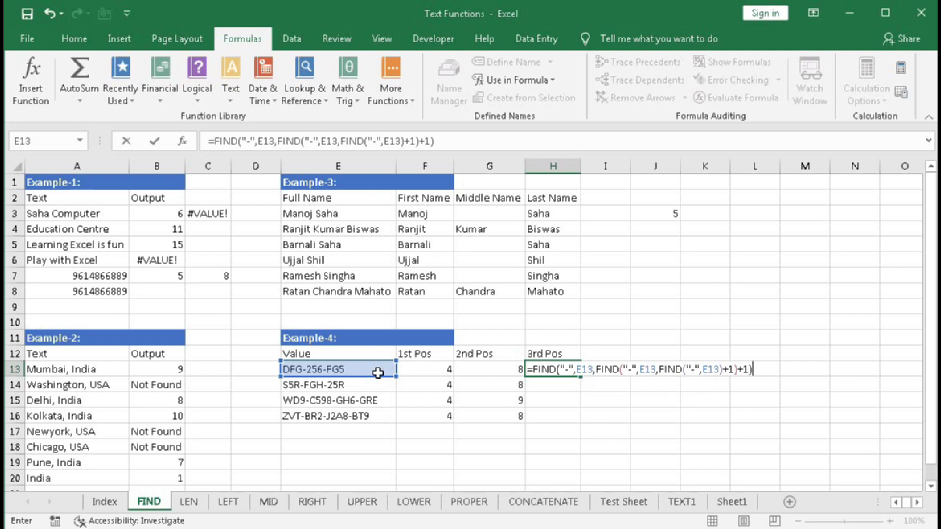
key("Return")
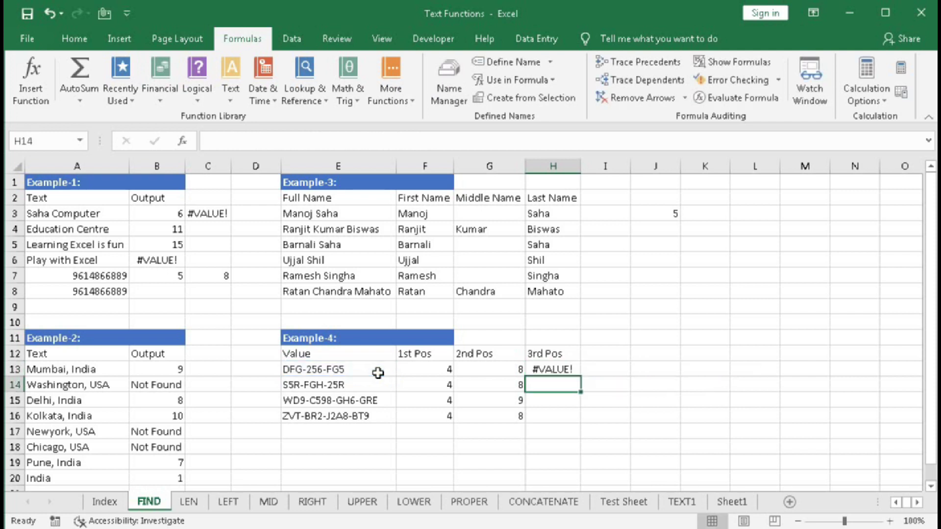
left_click(561, 371)
left_click_drag(581, 378, 572, 423)
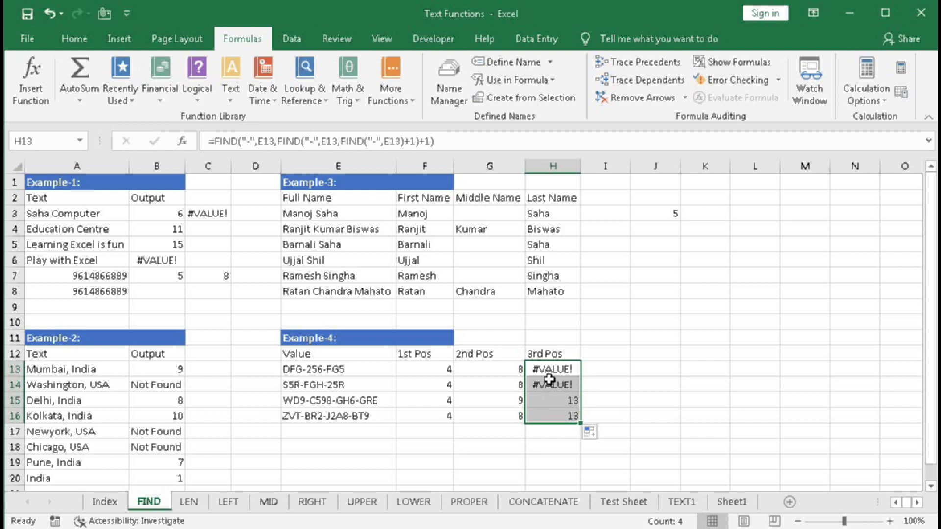
Wrap the H13 formula in IFERROR with an empty string "" as the error value, and copy it down through H16
left_click_drag(546, 373, 545, 377)
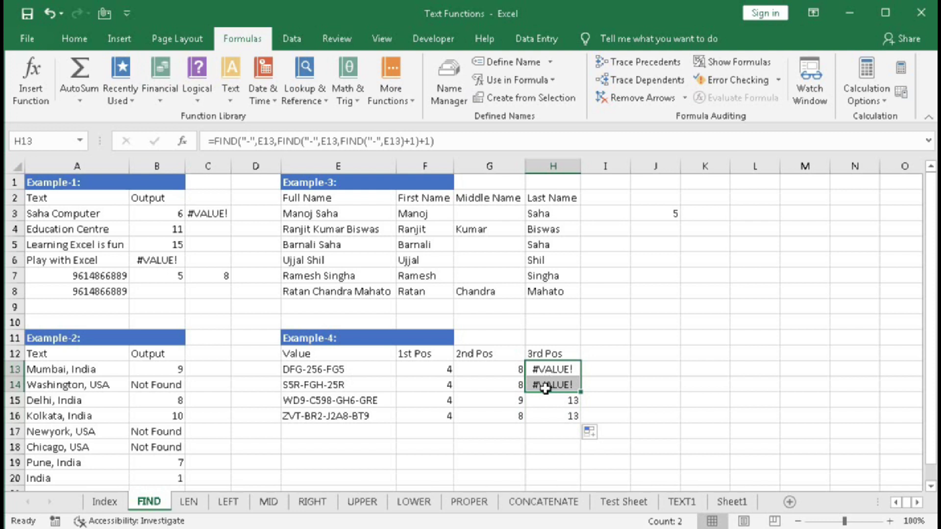
double_click(546, 369)
left_click(529, 369)
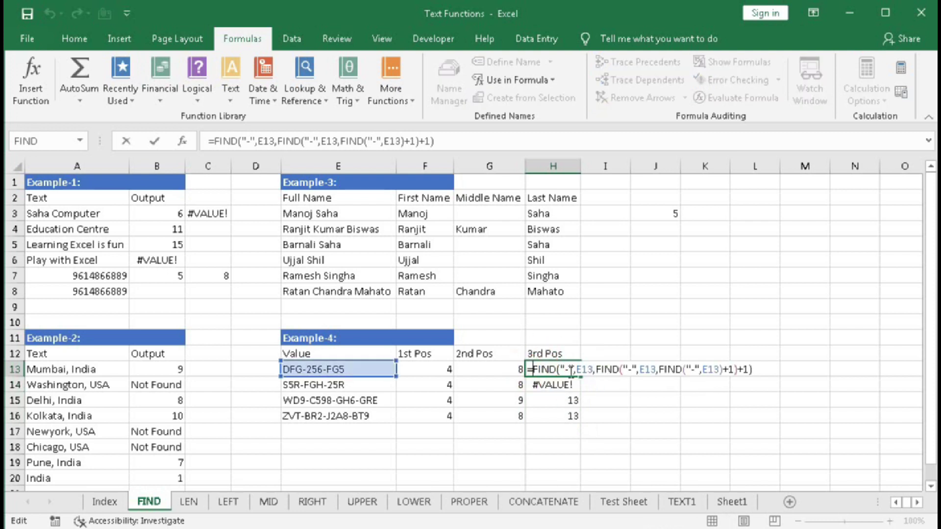
type("ifer")
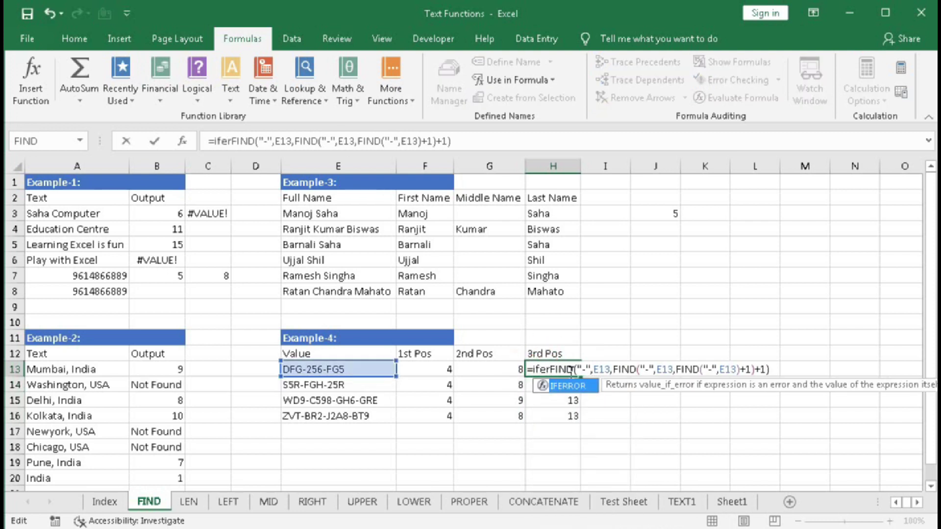
key("Tab")
key("End")
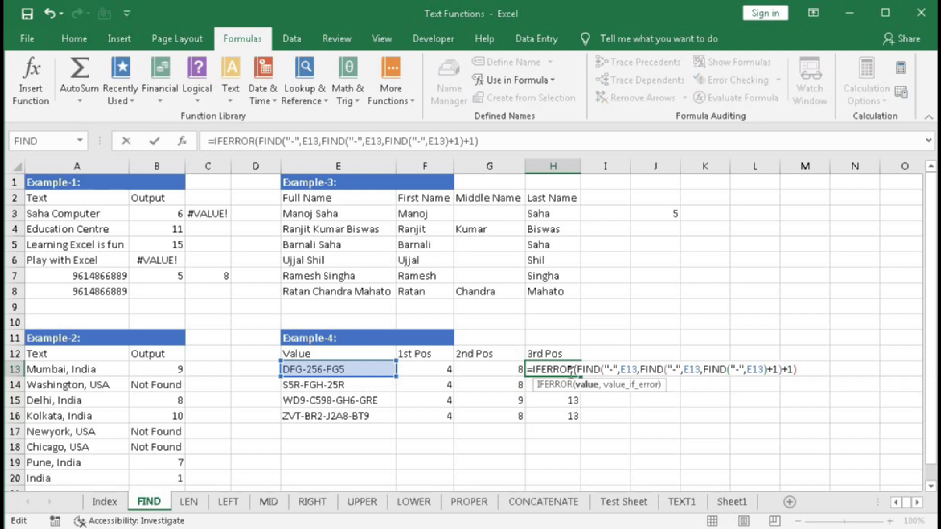
type(",\"\"")
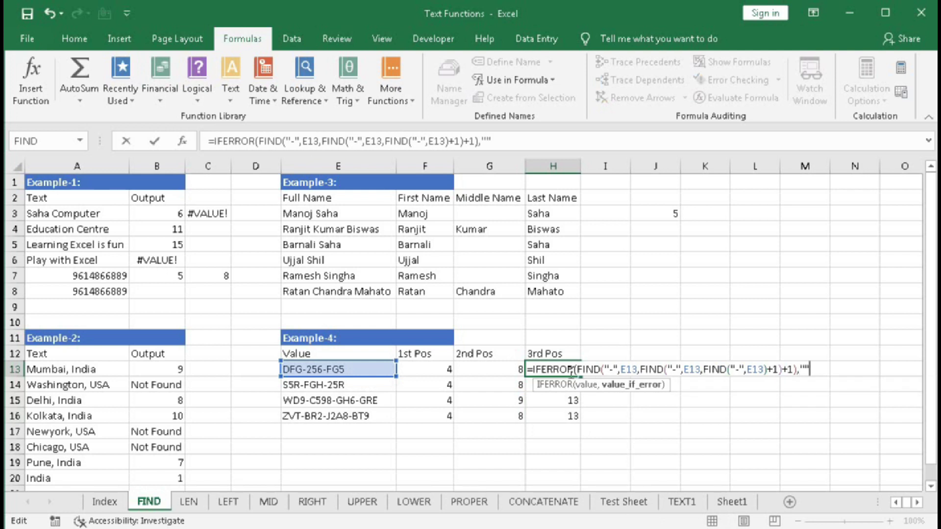
type(")")
key("Return")
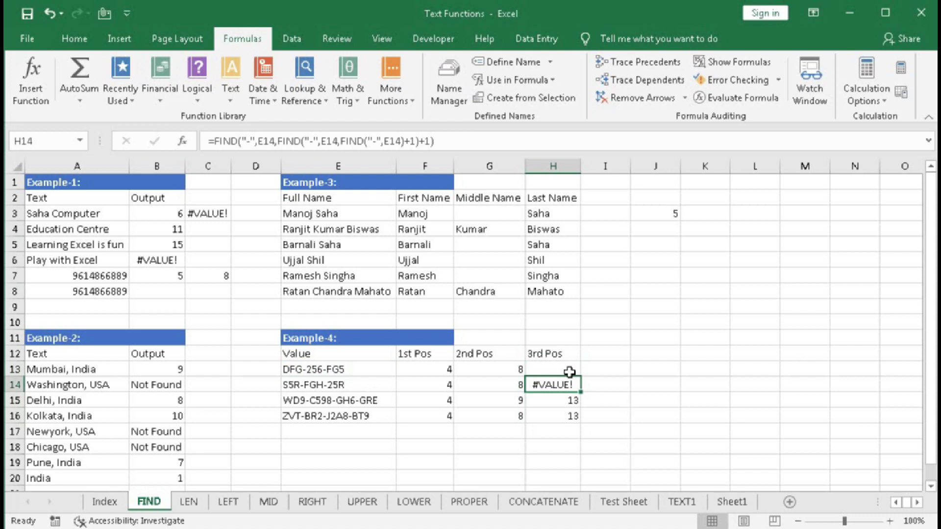
left_click(570, 372)
double_click(580, 377)
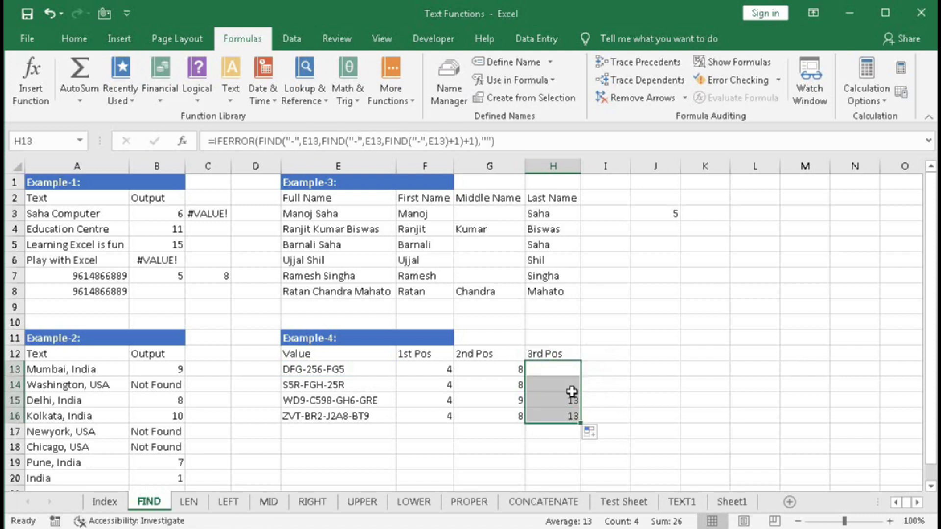
Insert an S into the second segment of the code in E16, making it ZVT-BSR2-J2A8-BT9
double_click(319, 417)
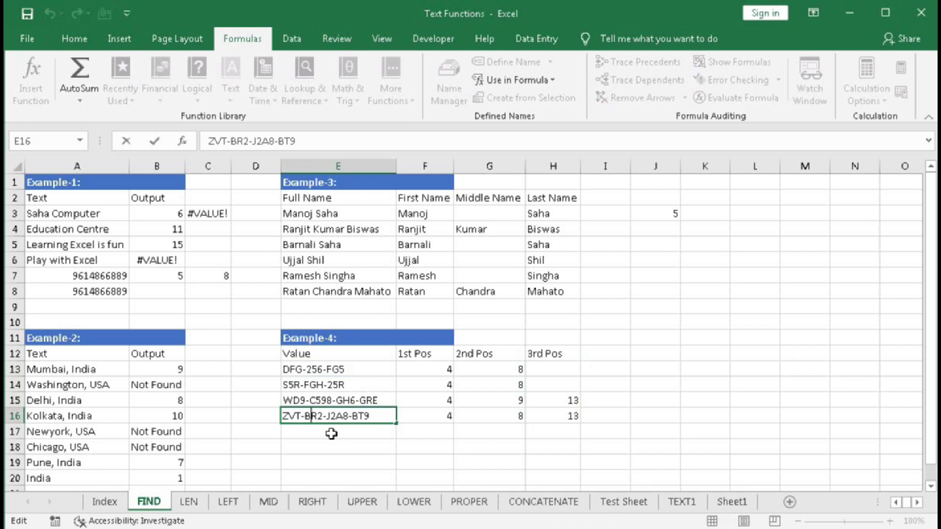
type("S")
key("Return")
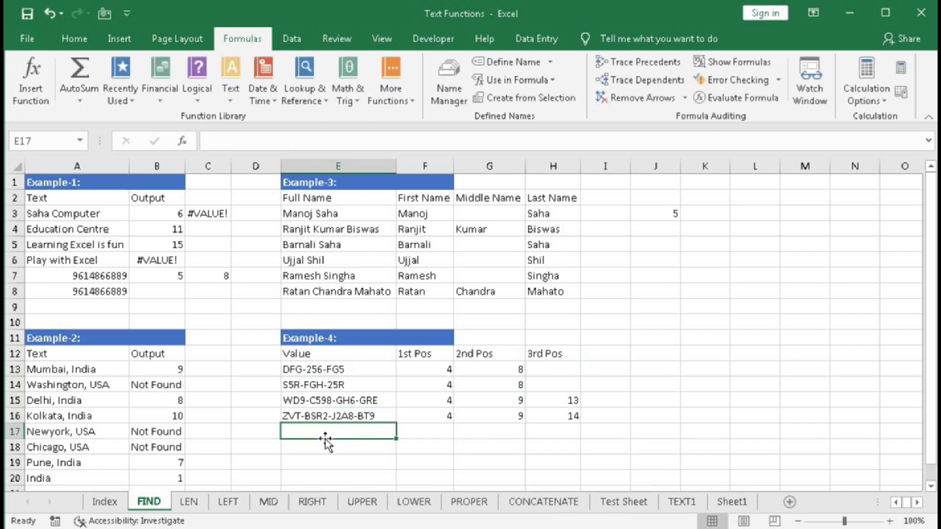